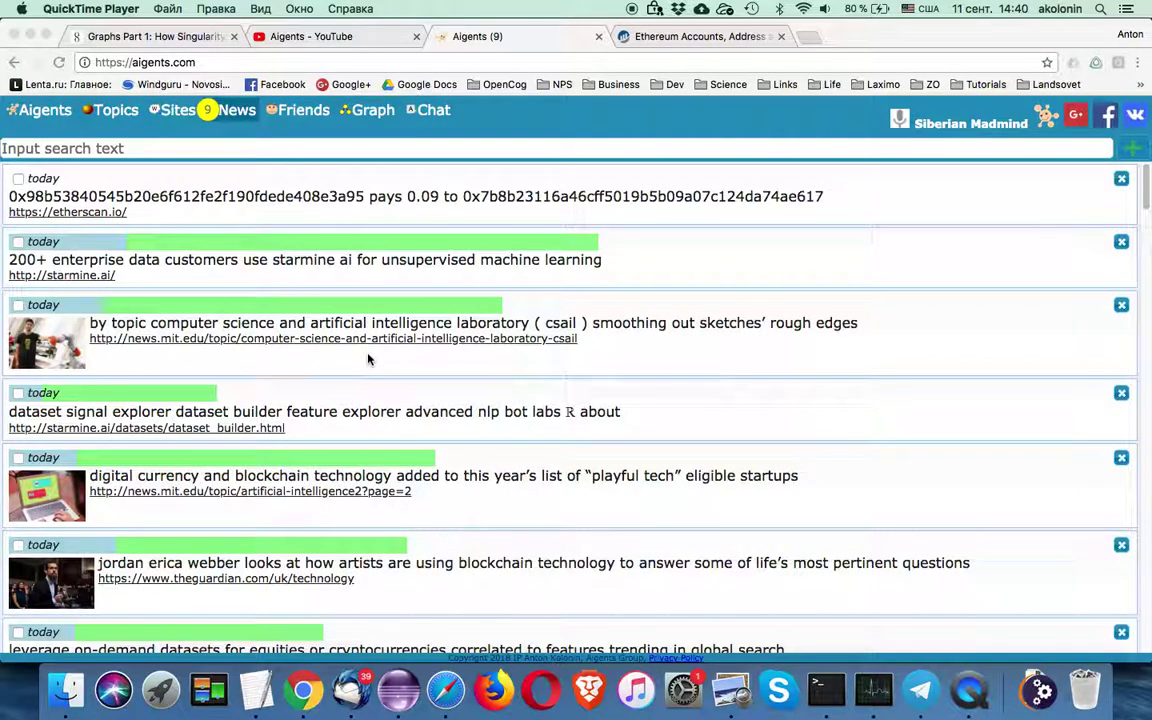
Select the Ethereum payment and MIT CSAIL news items in the browser
click(455, 214)
click(455, 214)
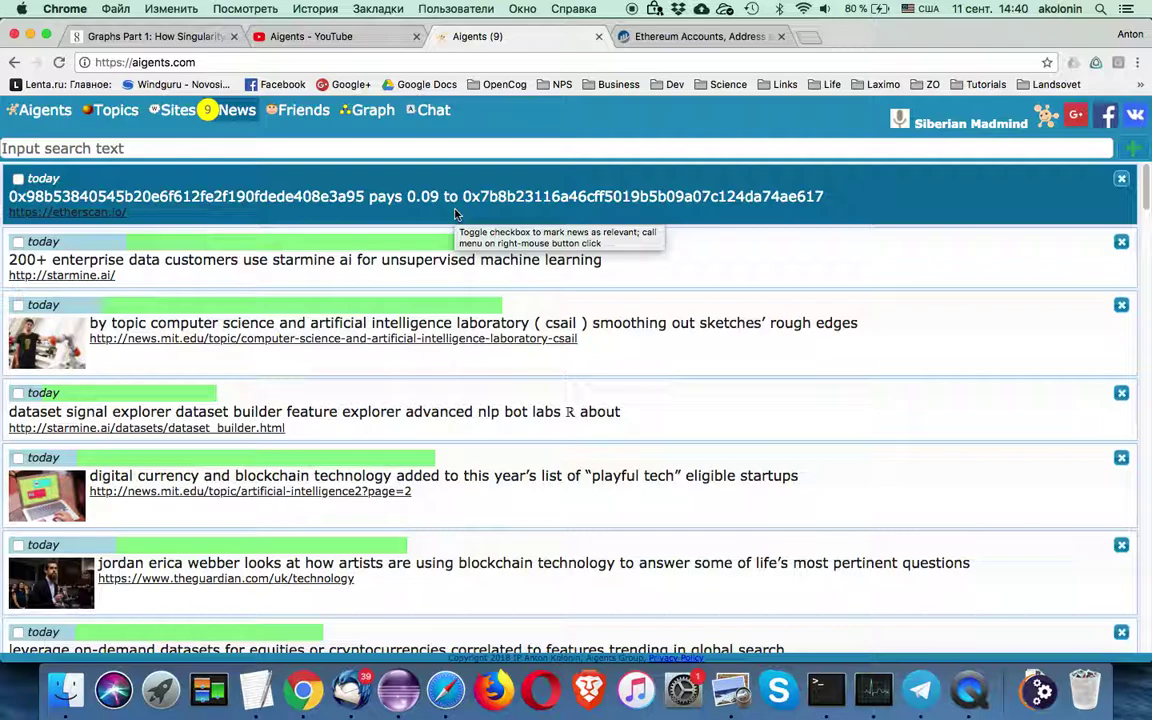
click(590, 278)
right_click(560, 310)
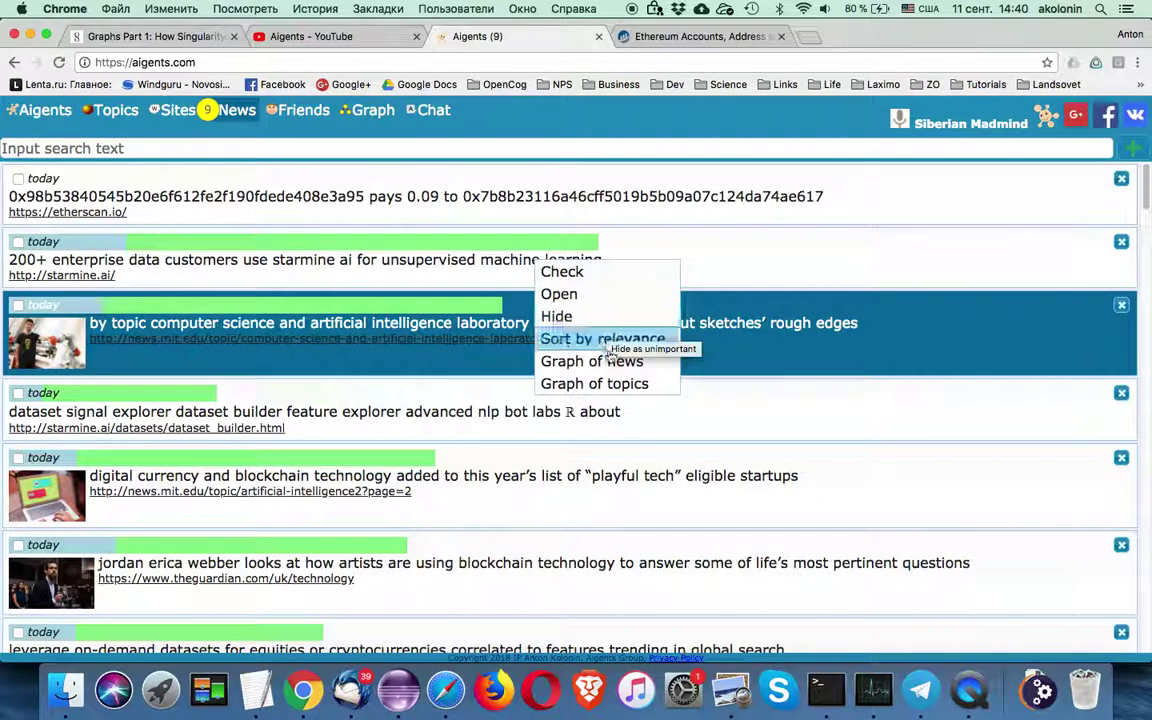
click(601, 361)
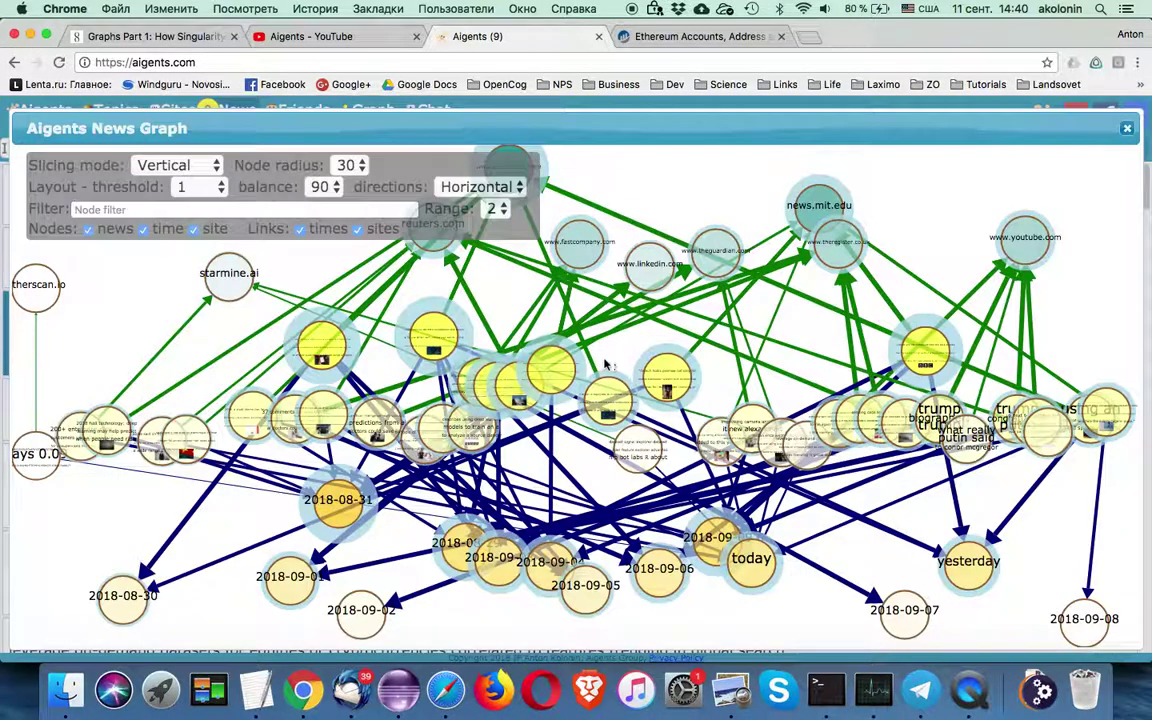
click(552, 368)
click(632, 245)
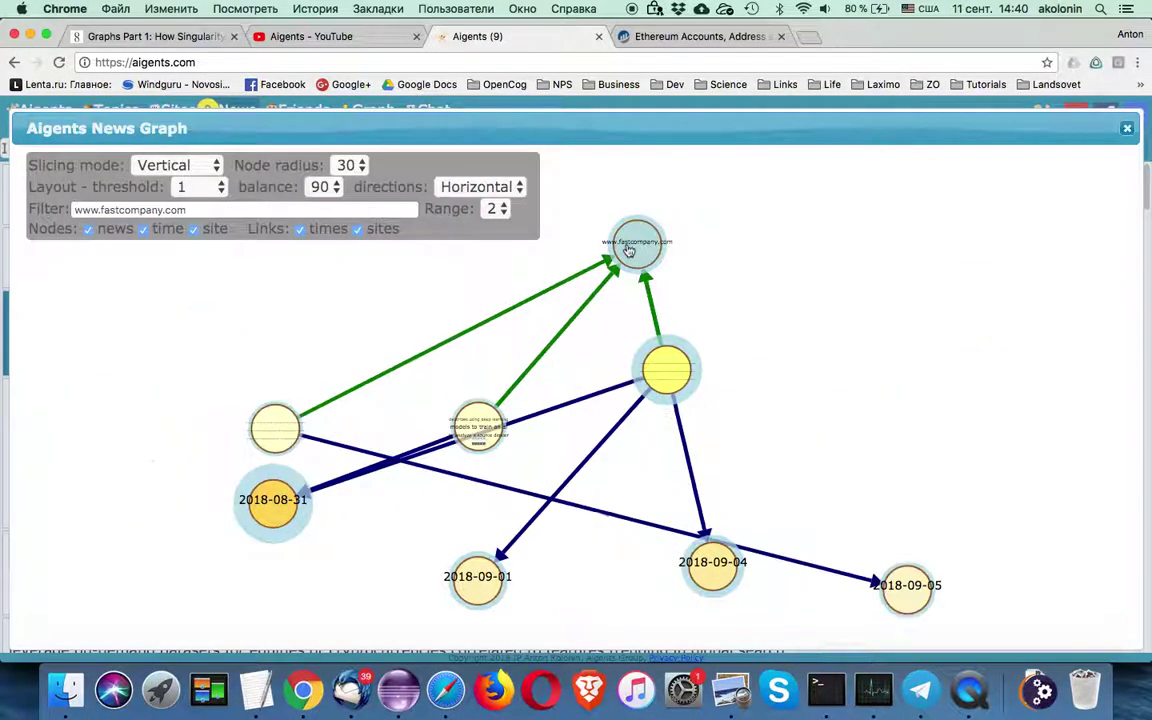
click(472, 584)
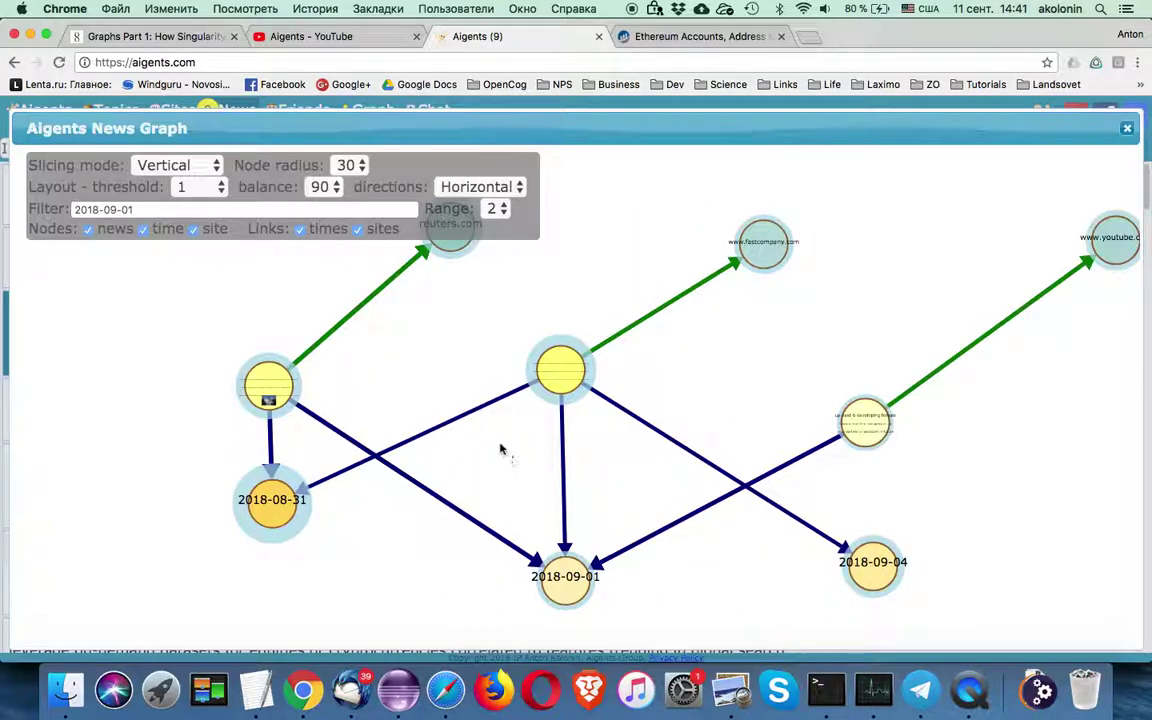
click(248, 365)
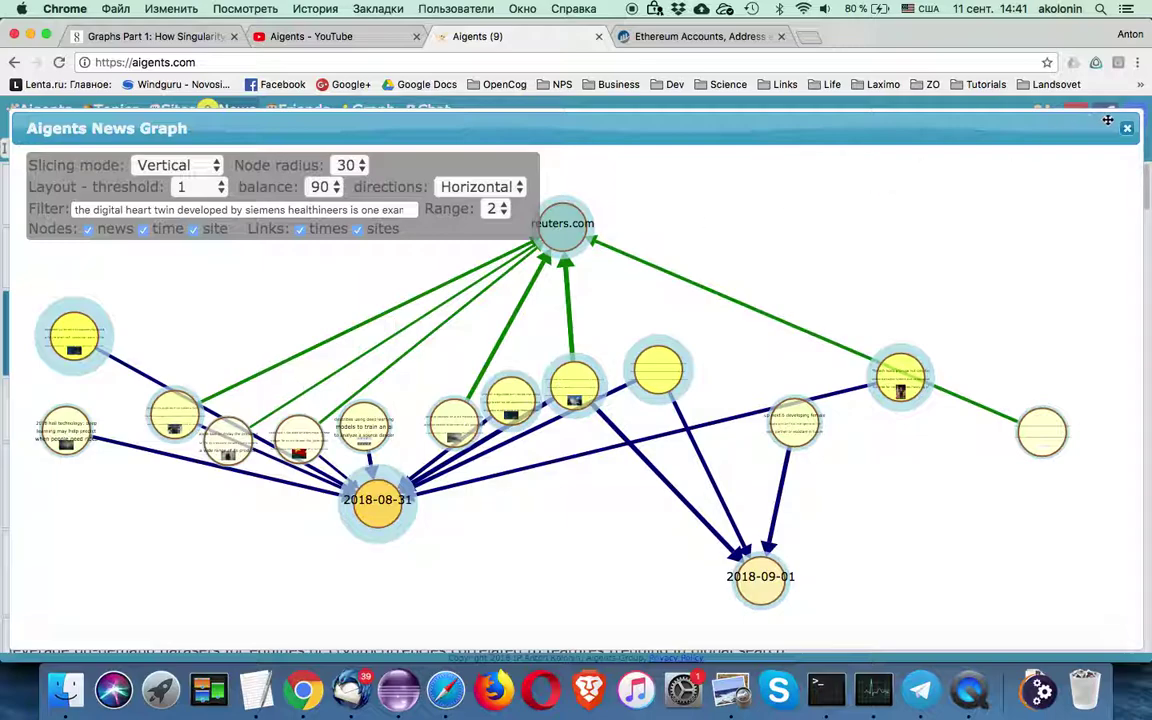
click(1012, 110)
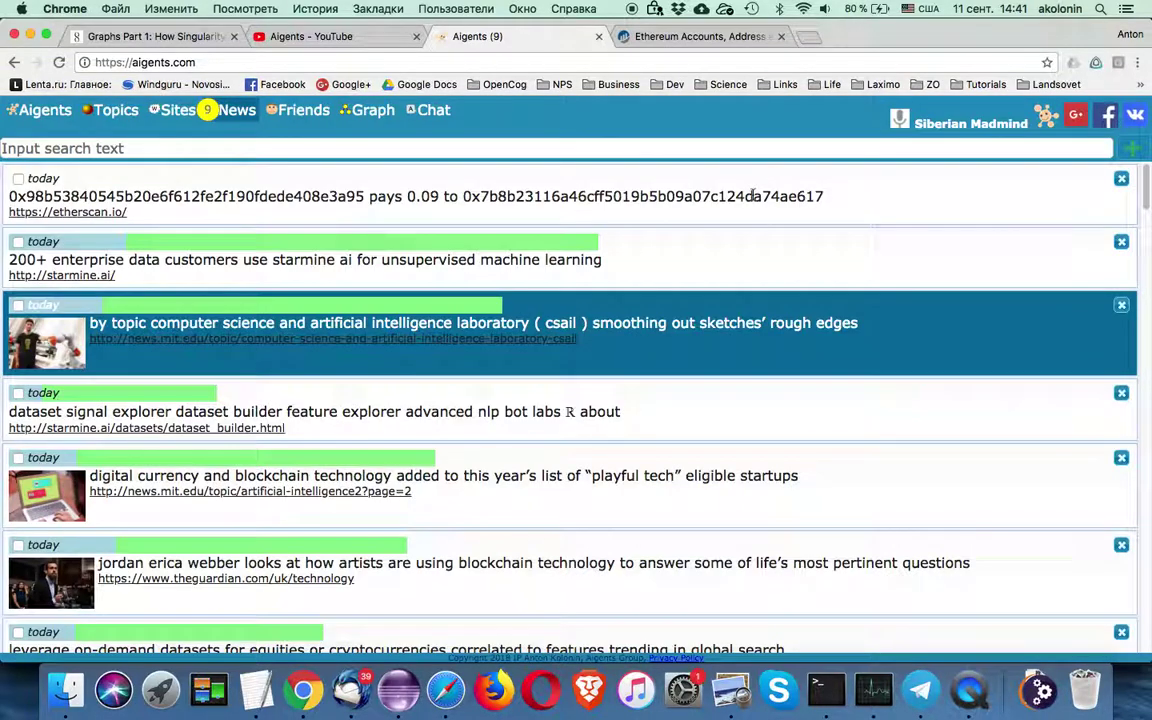
Open the peer graph, try a week period and 25% connectivity, then reset to day and 0%
click(368, 121)
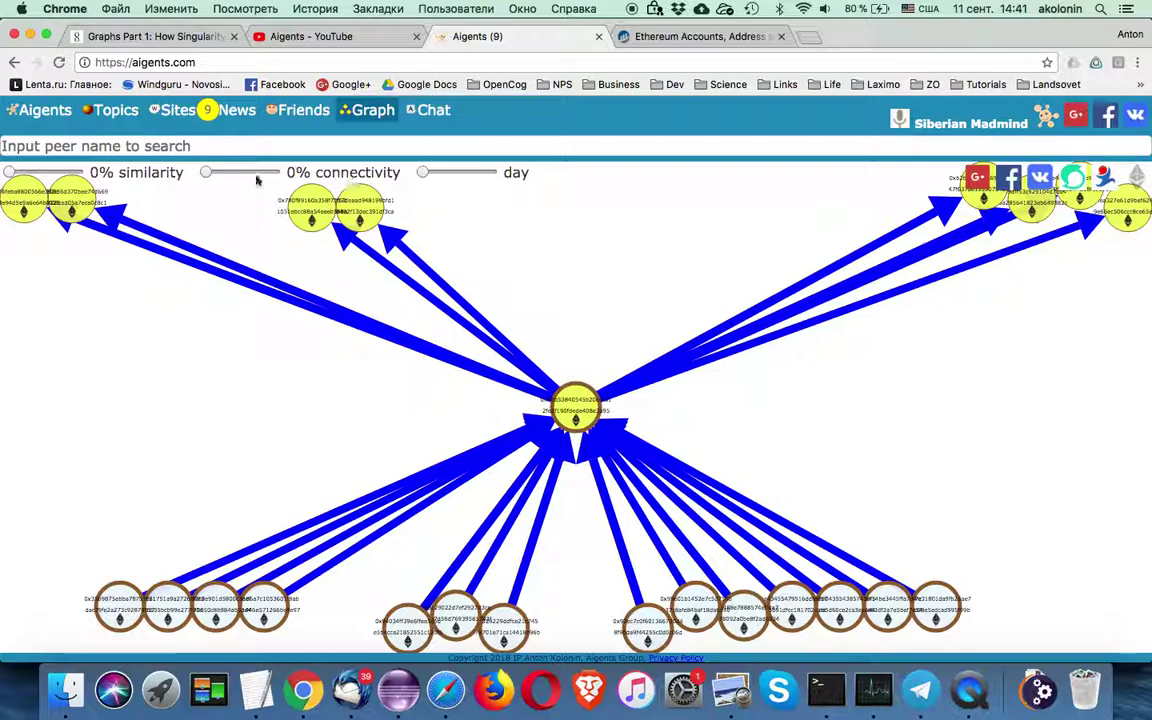
drag(430, 172, 443, 174)
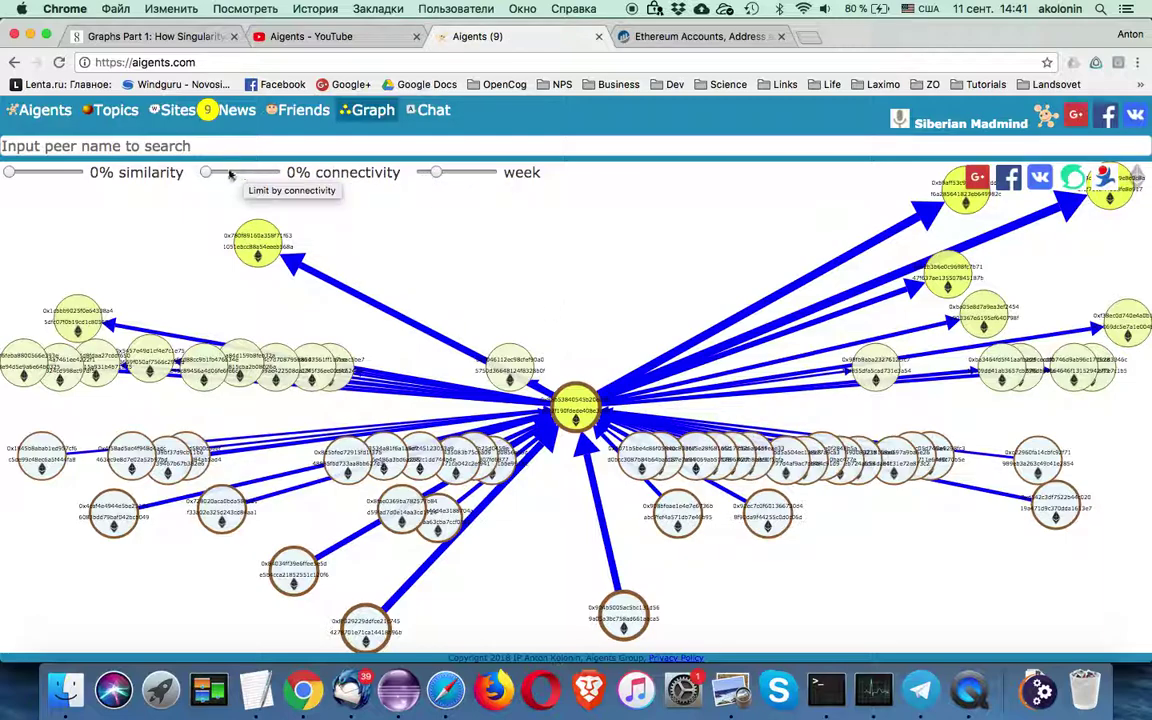
drag(206, 172, 231, 172)
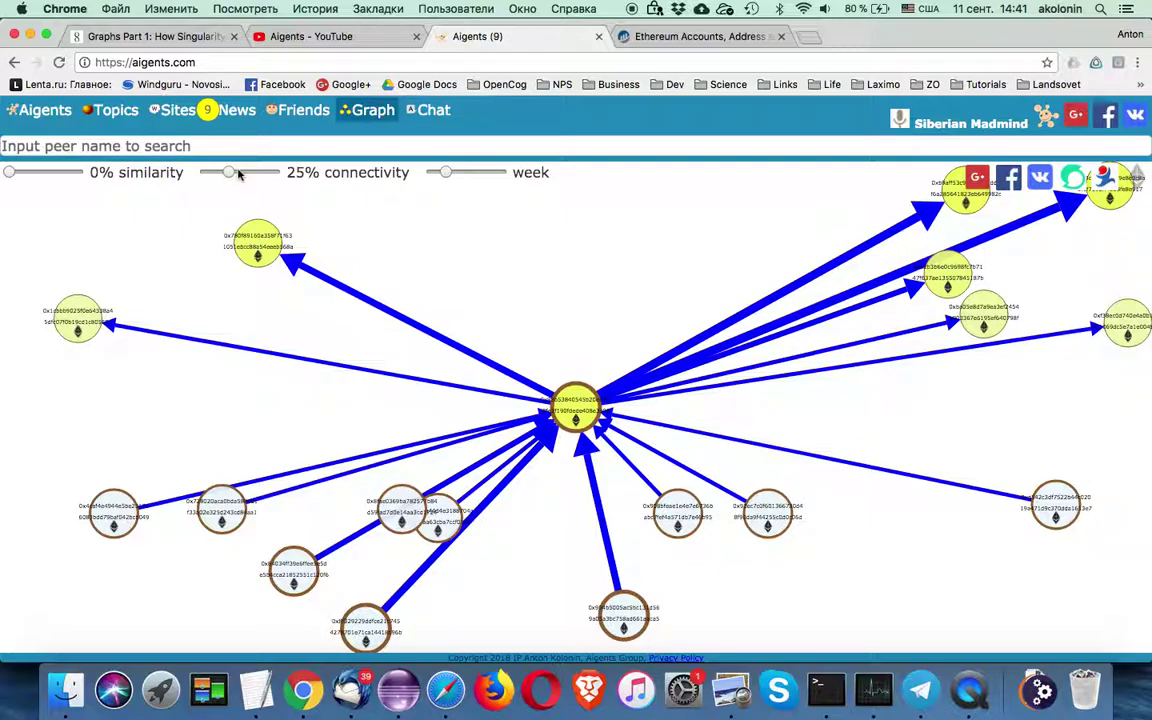
drag(231, 173, 200, 172)
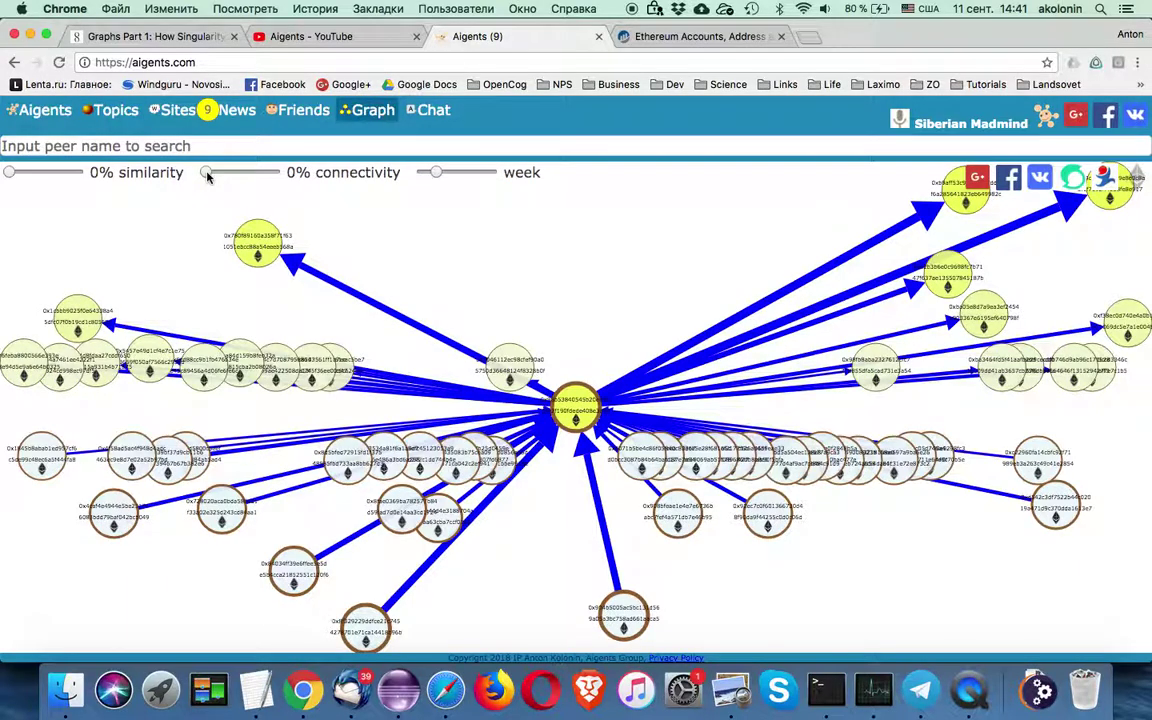
click(421, 175)
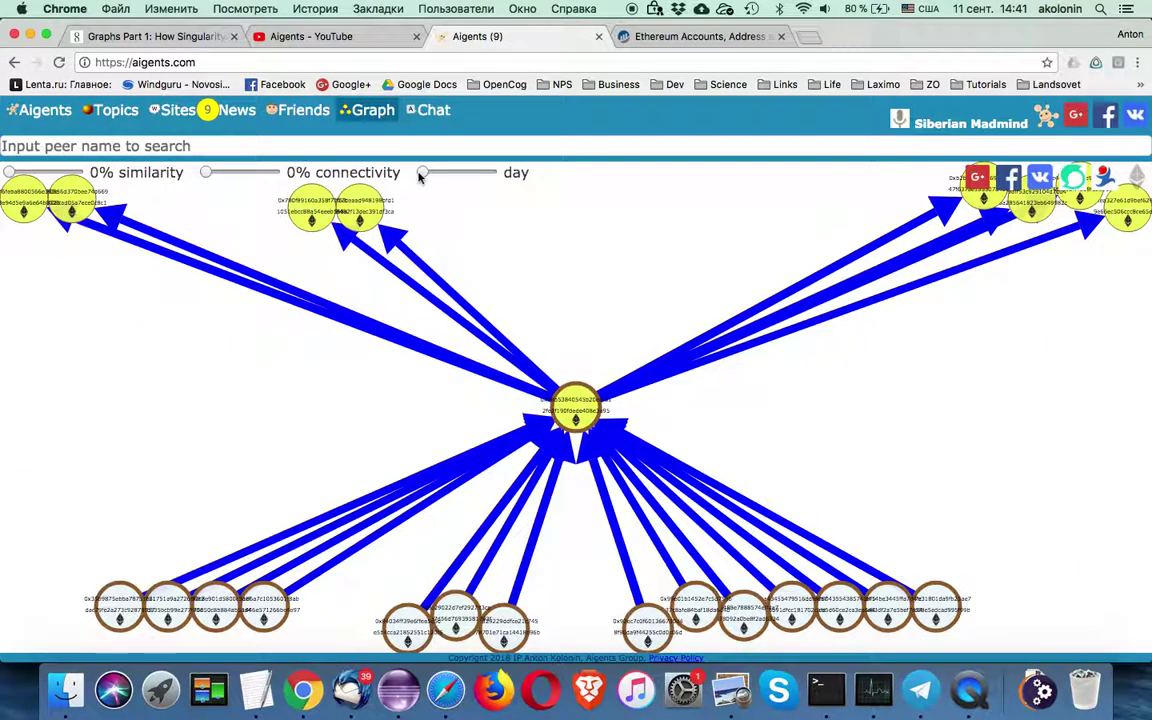
click(545, 256)
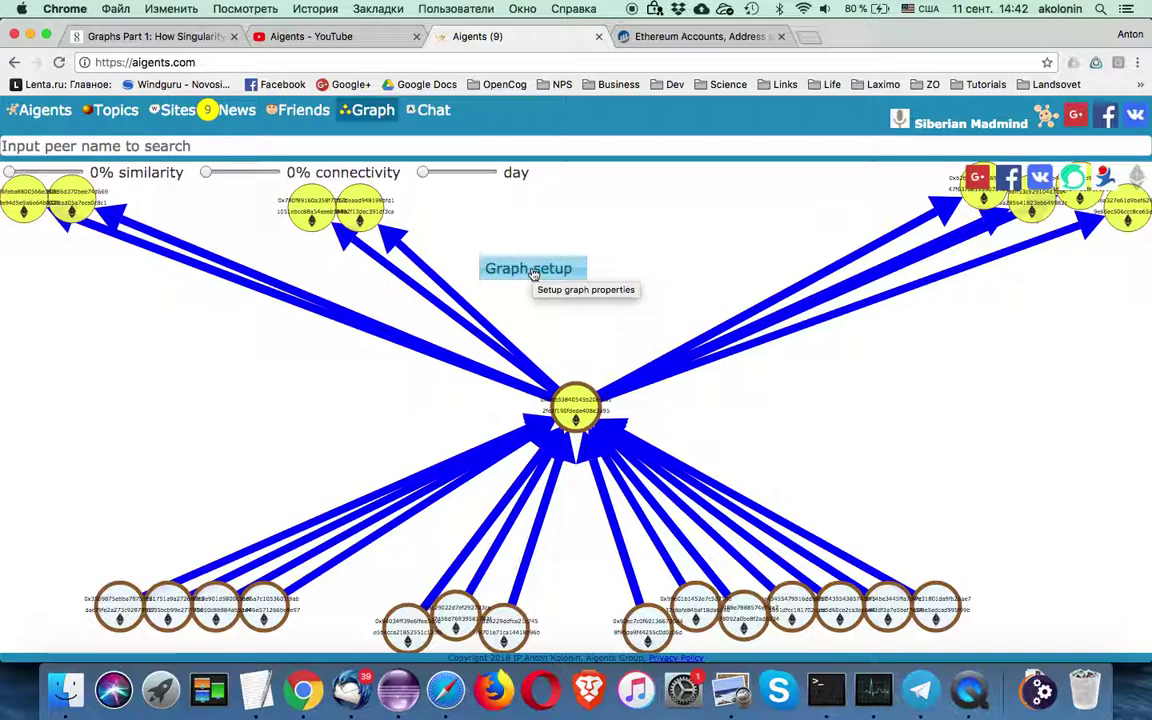
Open the Render Graph settings and inspect the ethereum Network and contract Id values
click(534, 271)
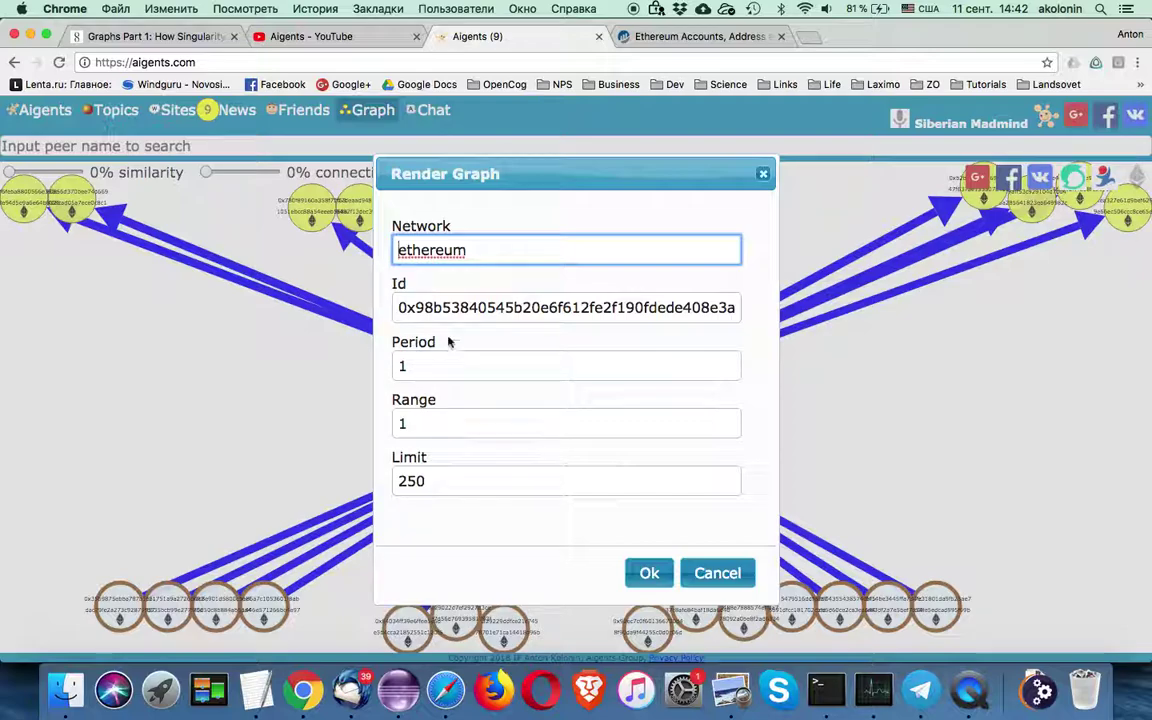
click(411, 307)
key(super+a)
click(459, 250)
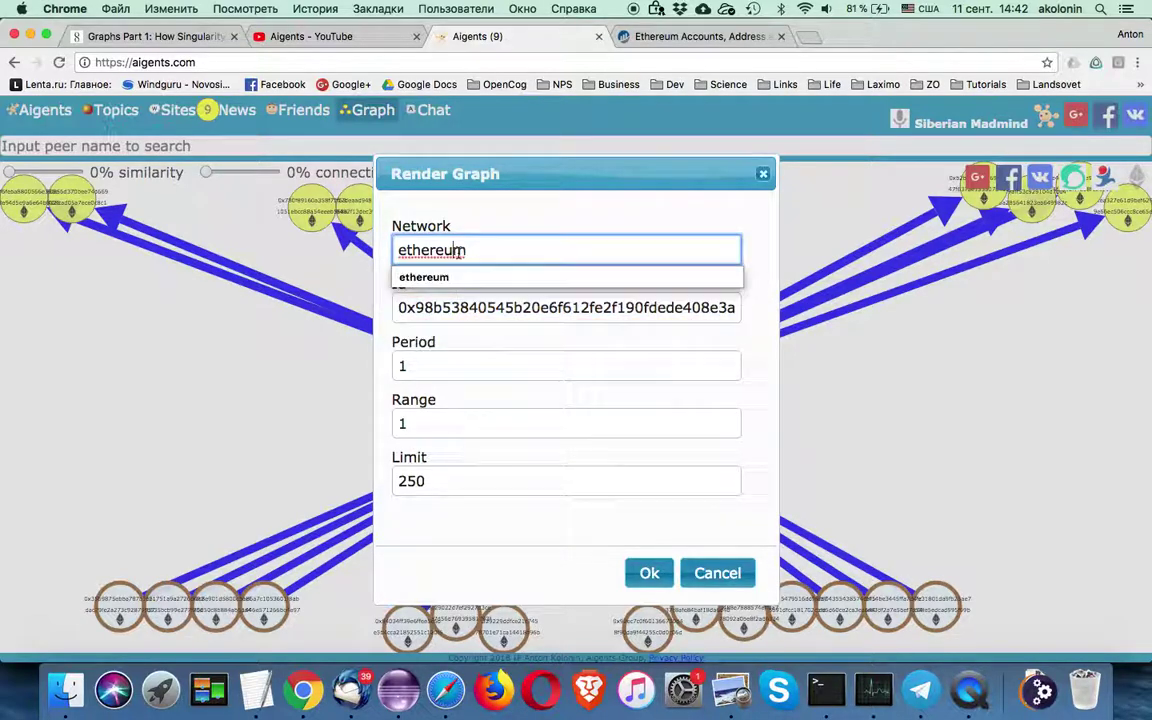
key(super+a)
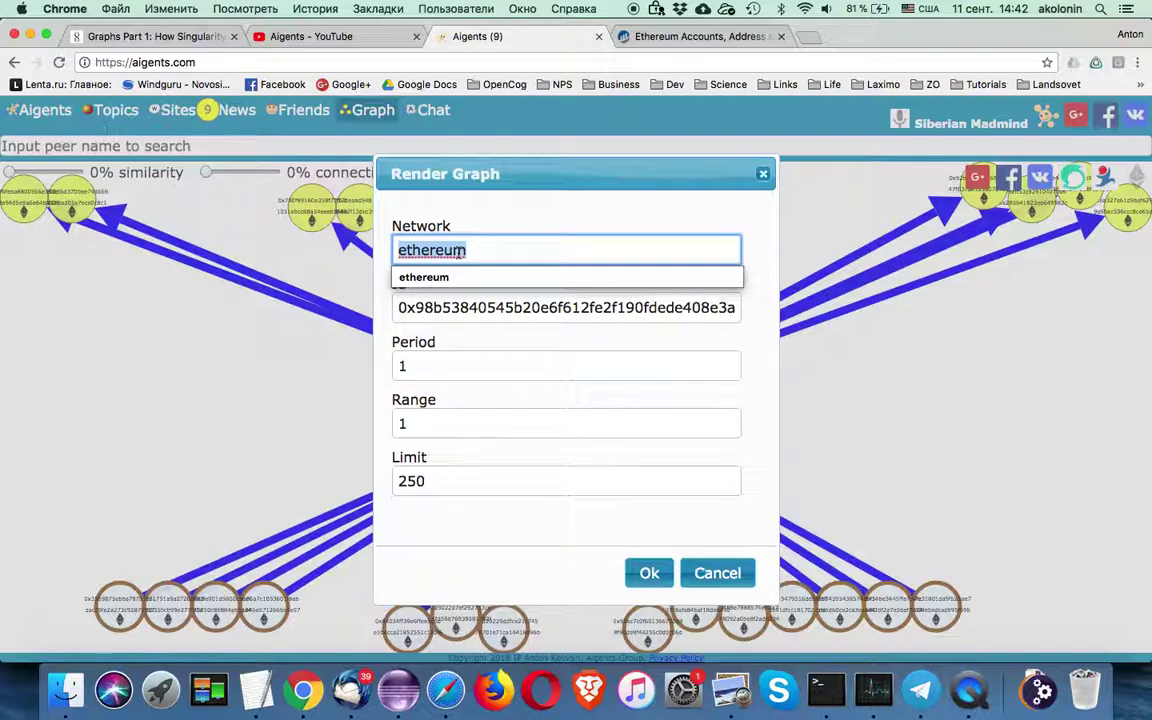
click(459, 250)
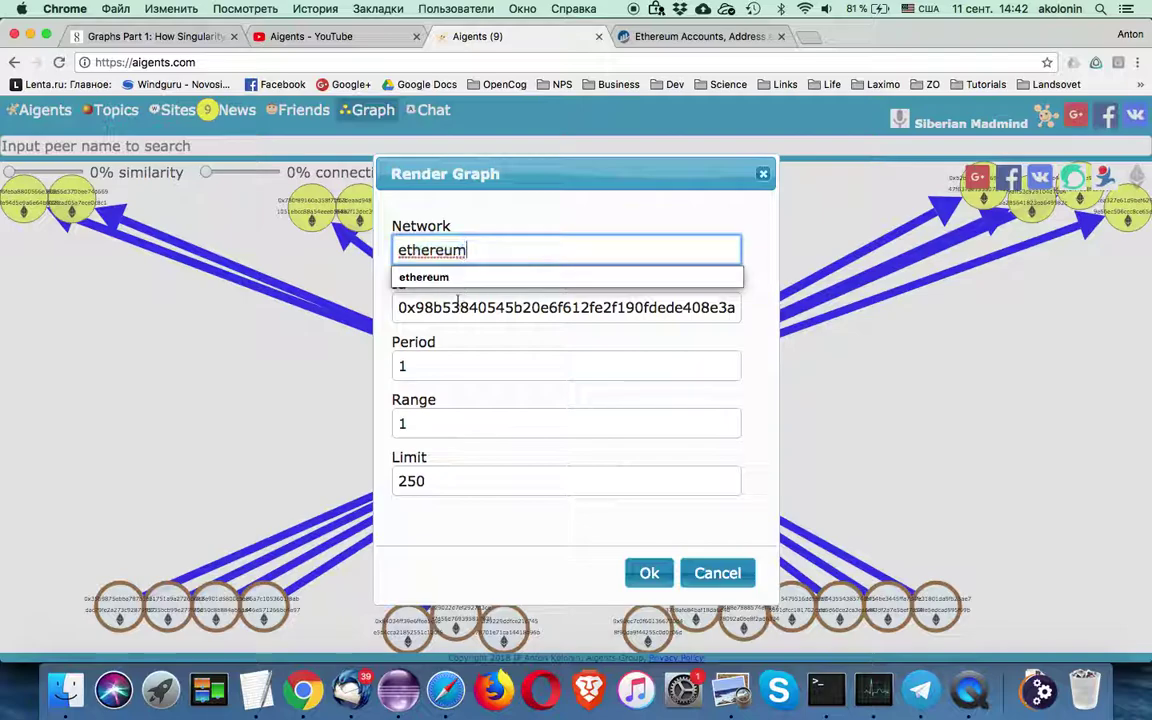
click(455, 307)
key(super+a)
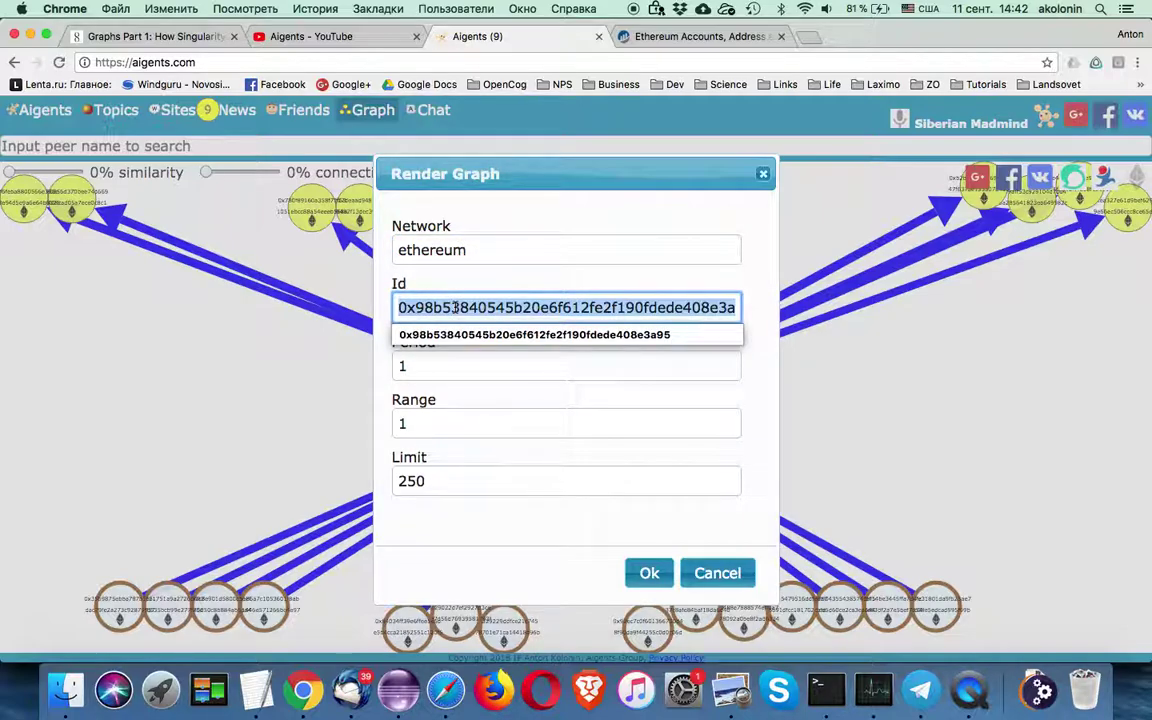
drag(566, 188, 840, 163)
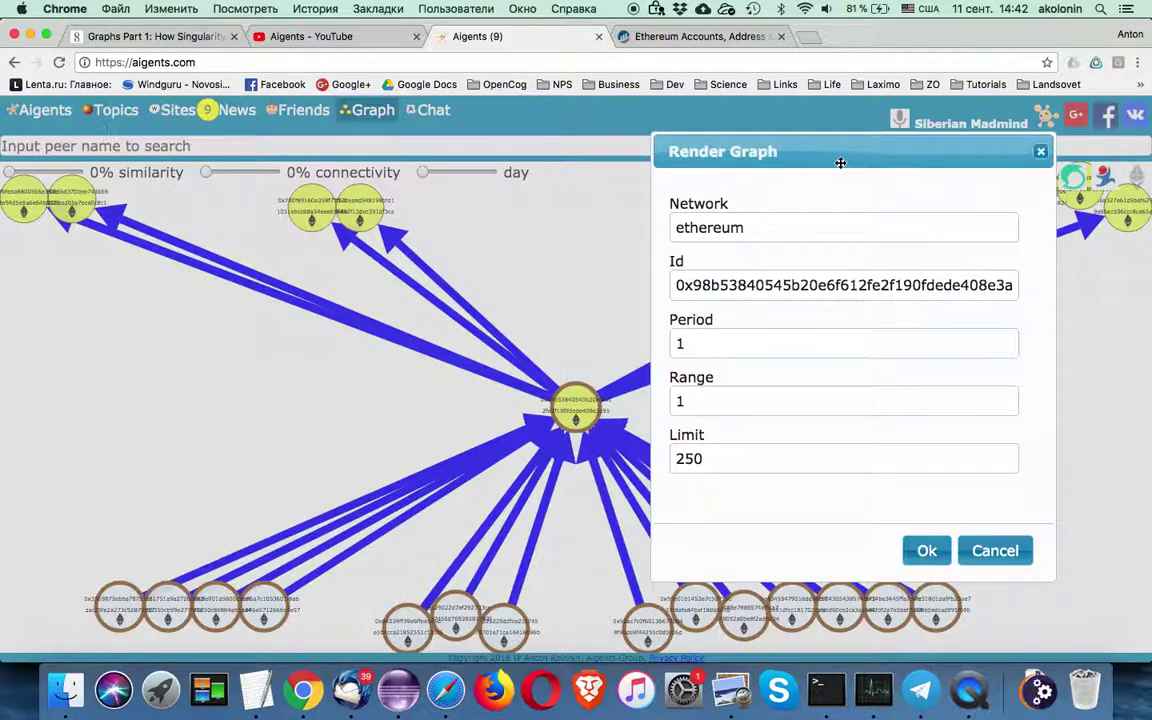
Review the Period, Range and Limit 250 values and render the contract's graph
double_click(798, 285)
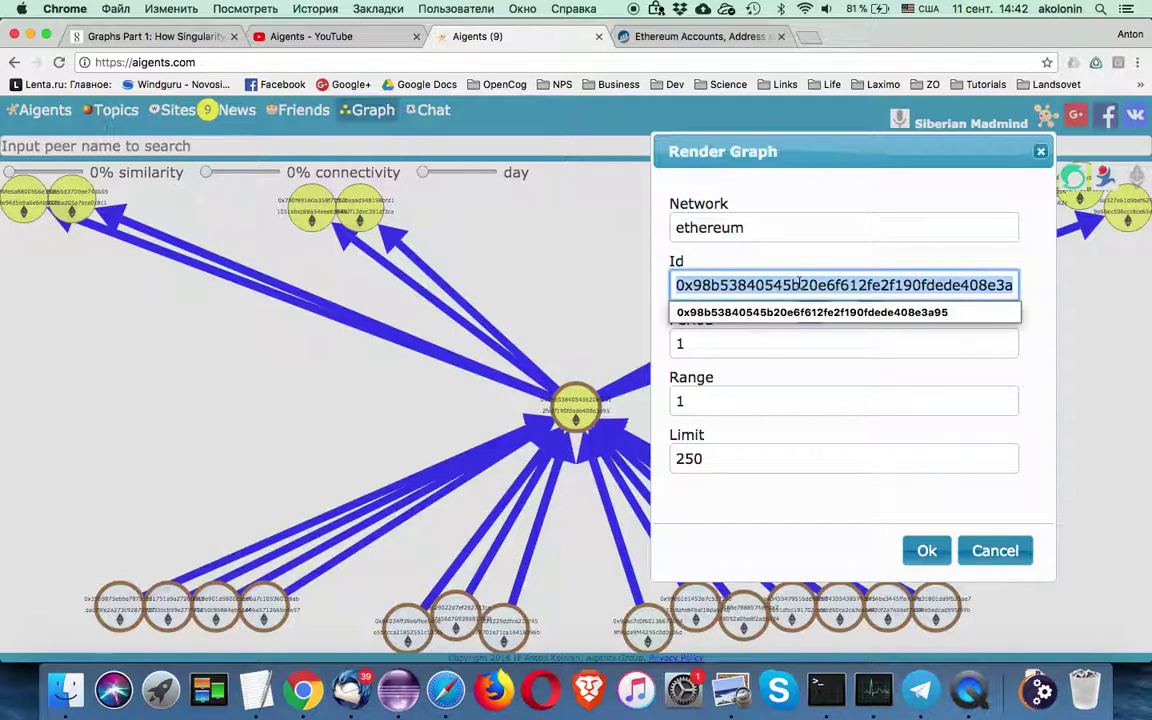
click(798, 285)
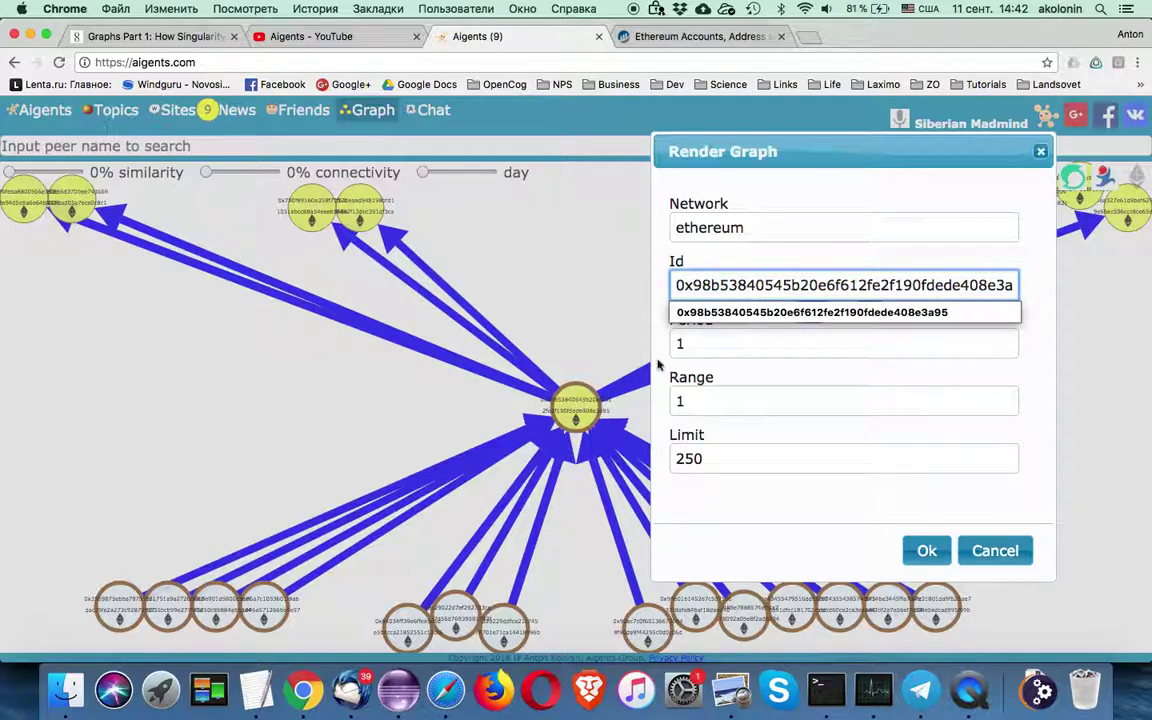
click(702, 344)
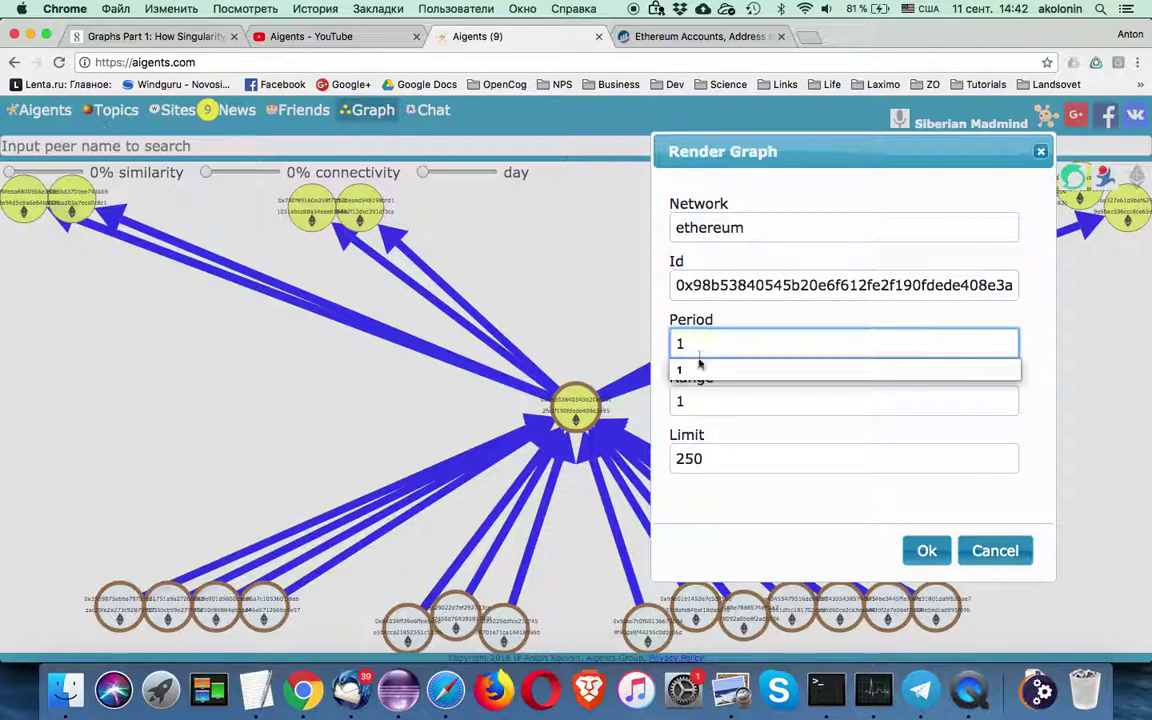
click(690, 401)
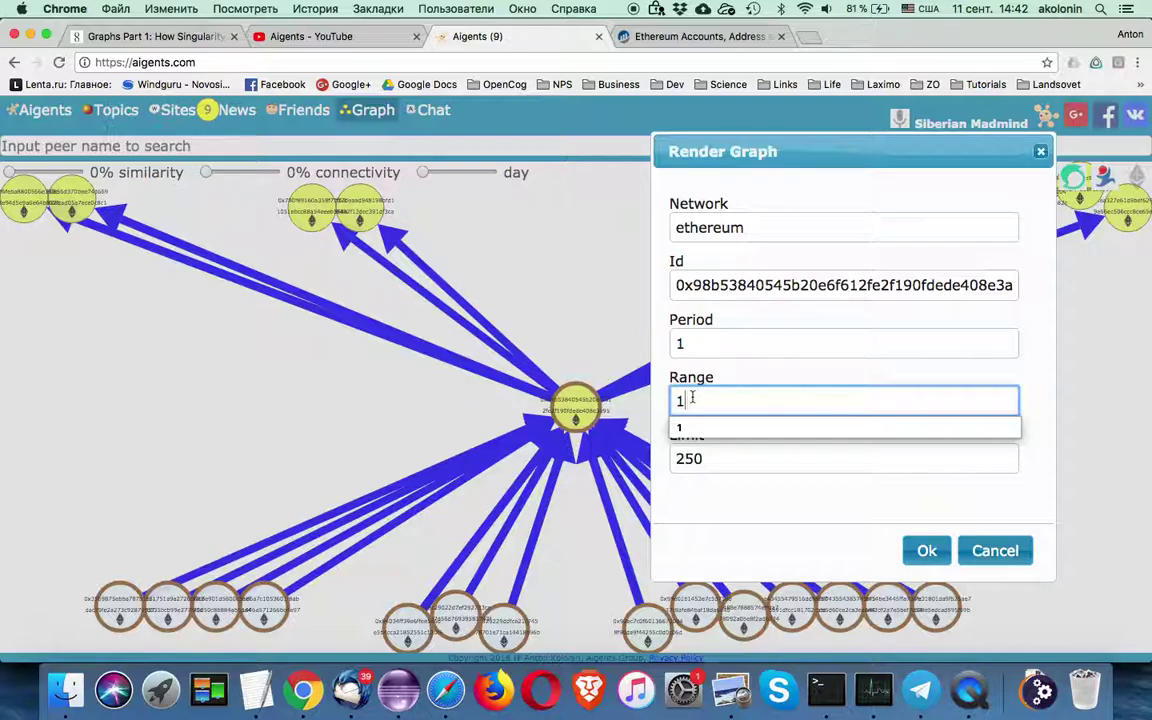
click(699, 341)
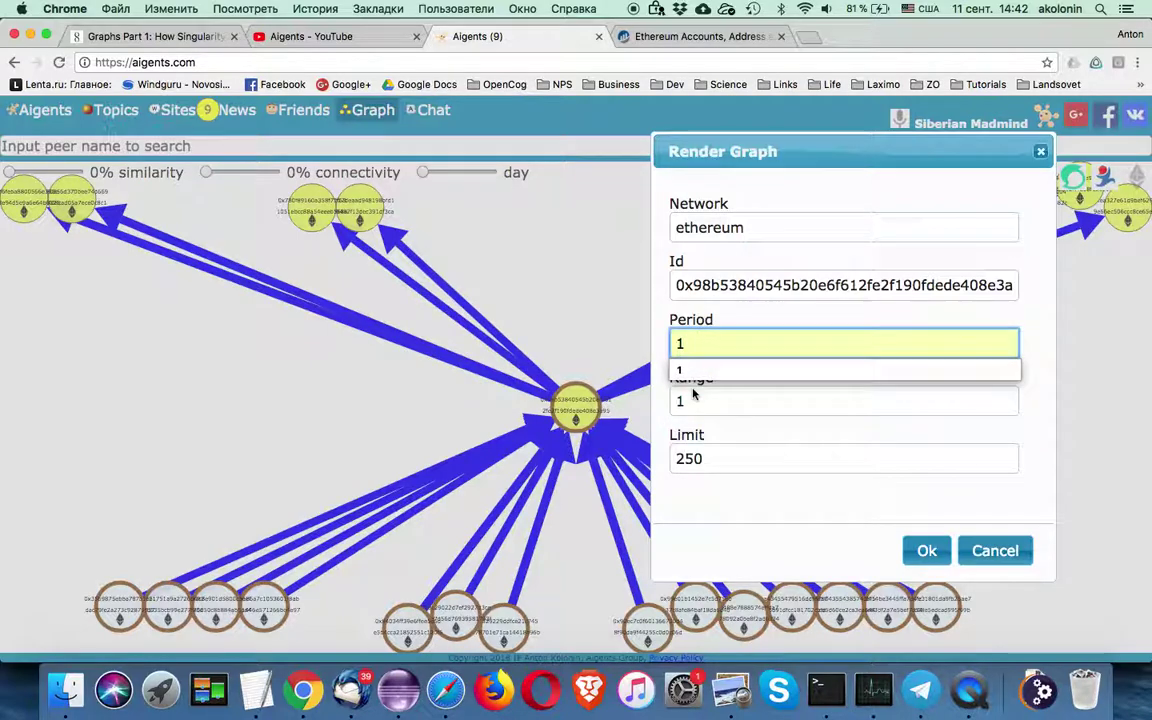
click(709, 456)
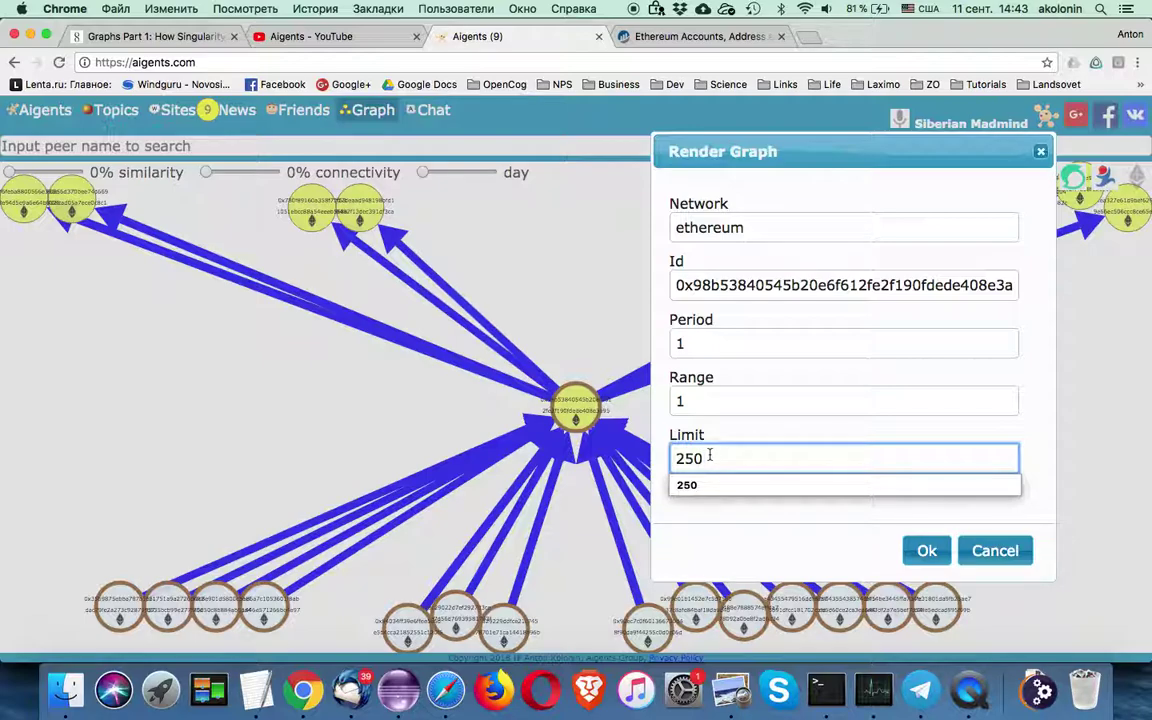
click(727, 395)
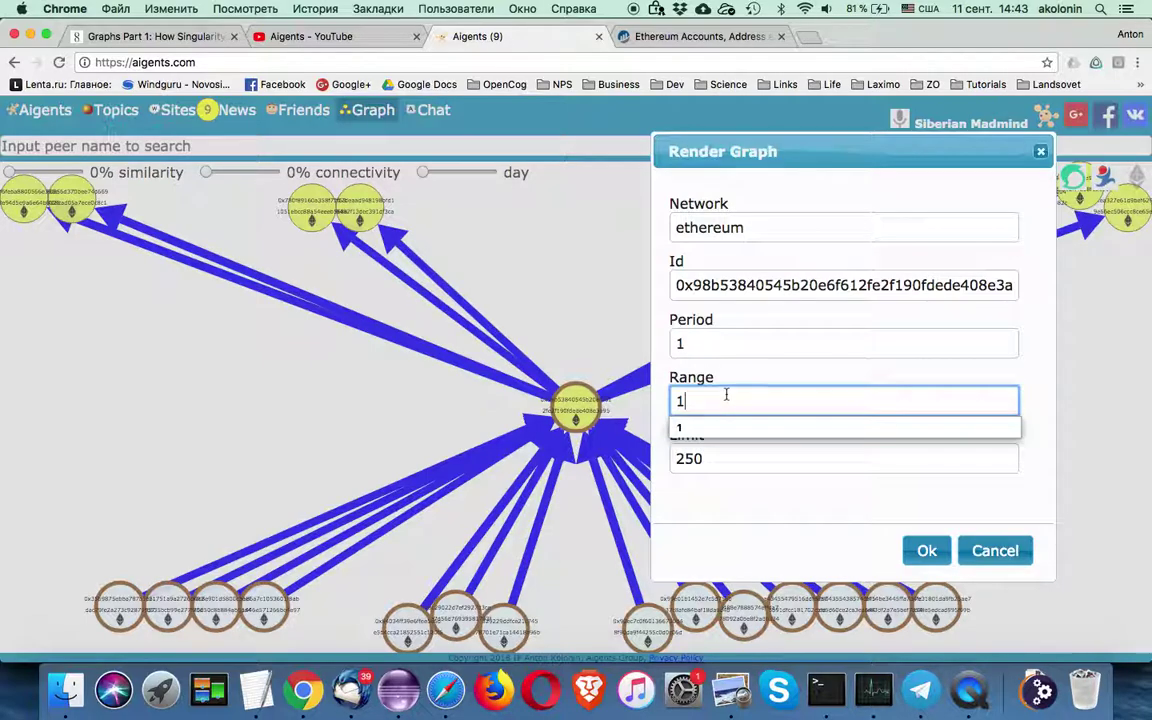
click(927, 551)
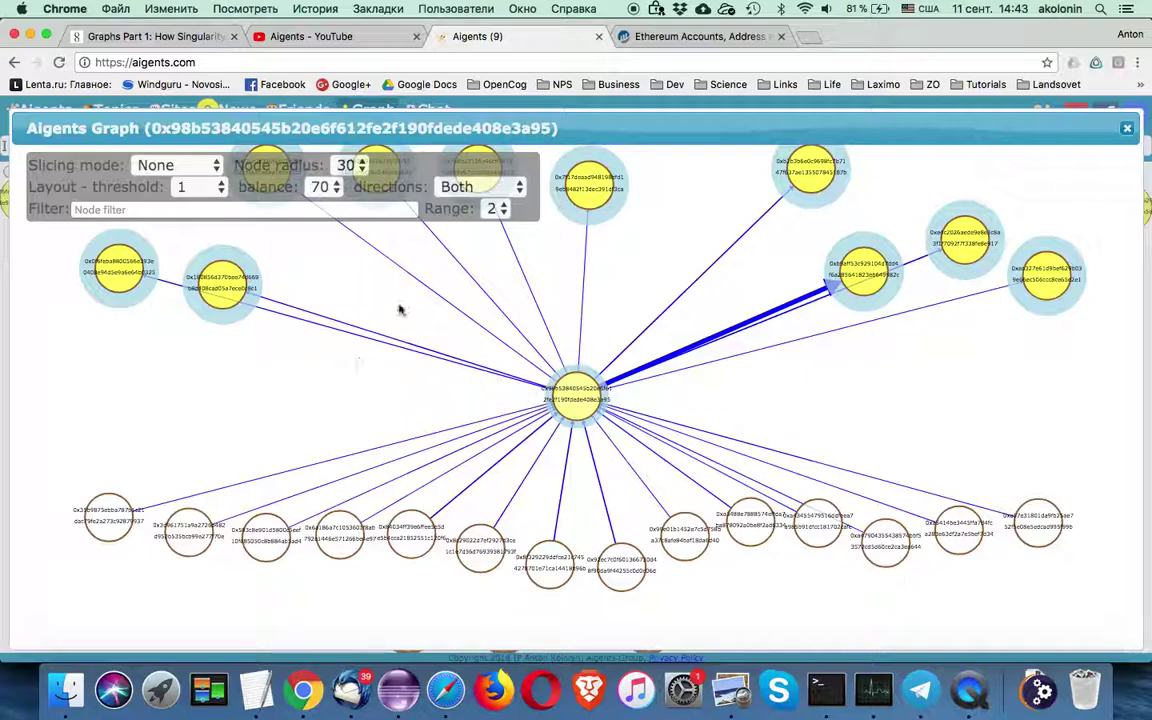
Re-render the contract's graph with Period changed from 1 to 2
right_click(345, 392)
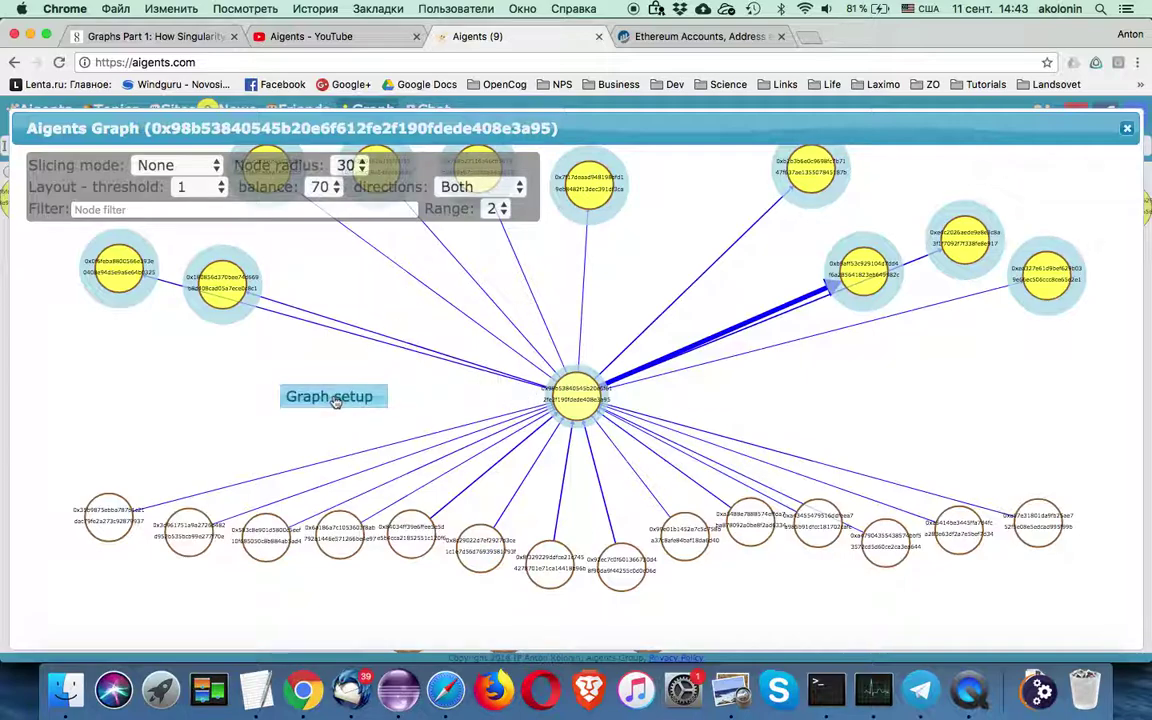
click(334, 398)
drag(749, 174, 804, 209)
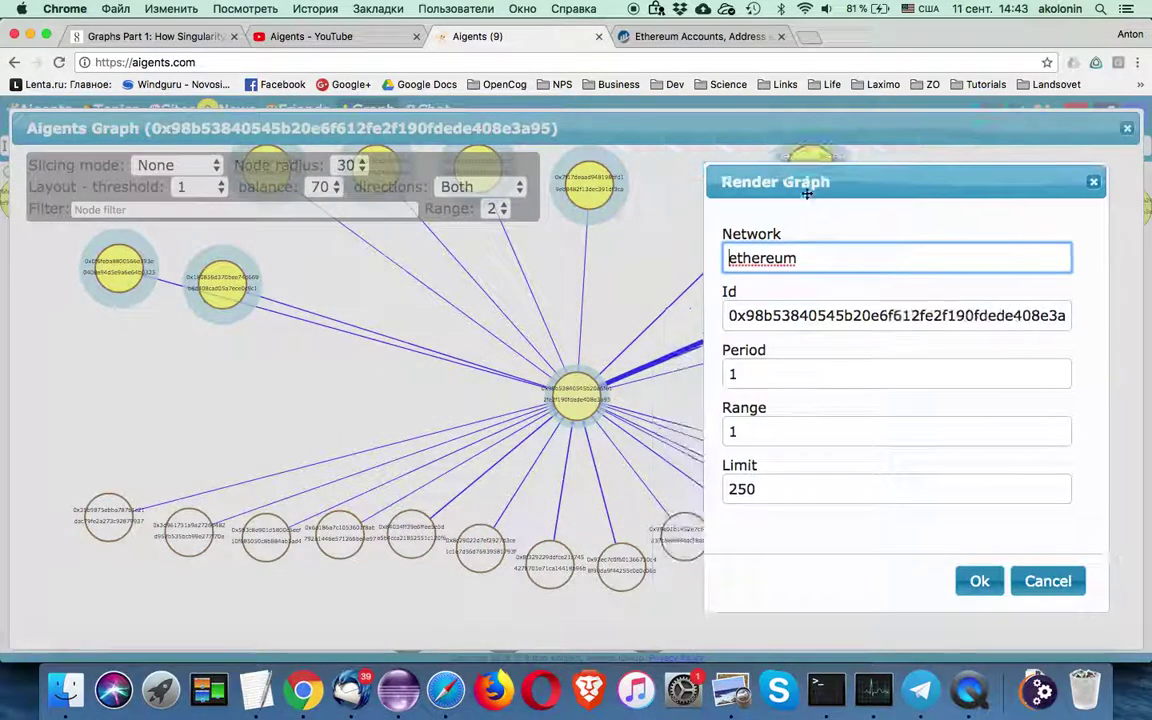
click(735, 378)
double_click(734, 379)
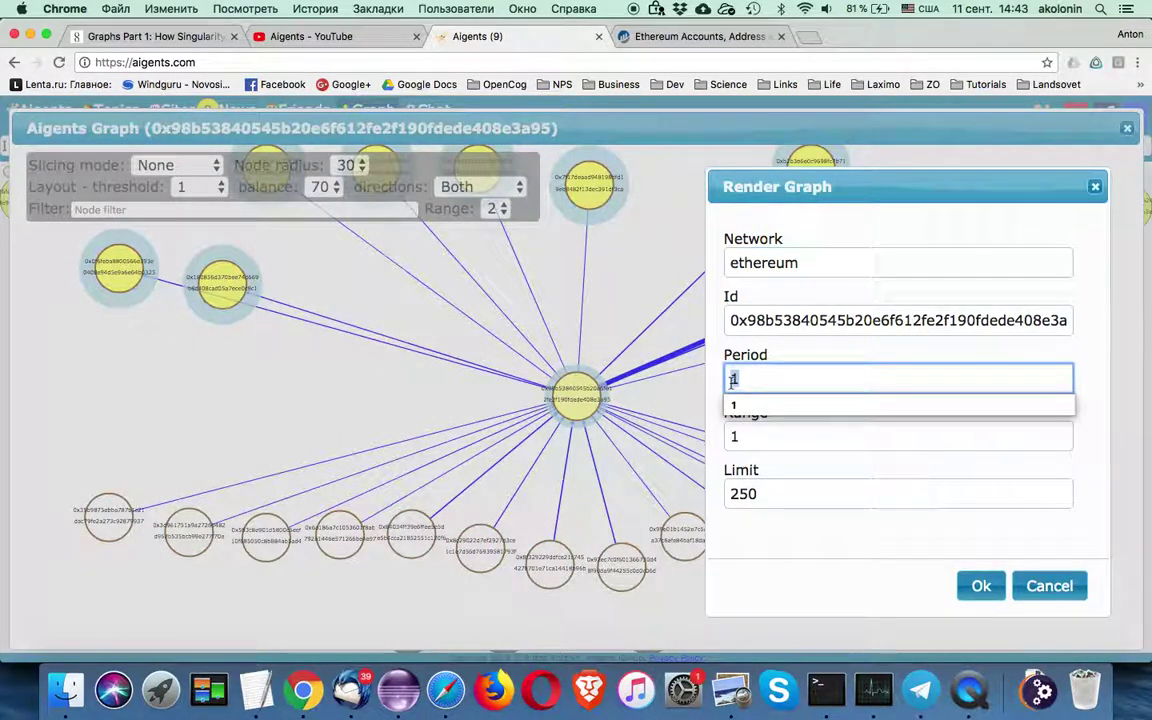
text(2)
click(981, 586)
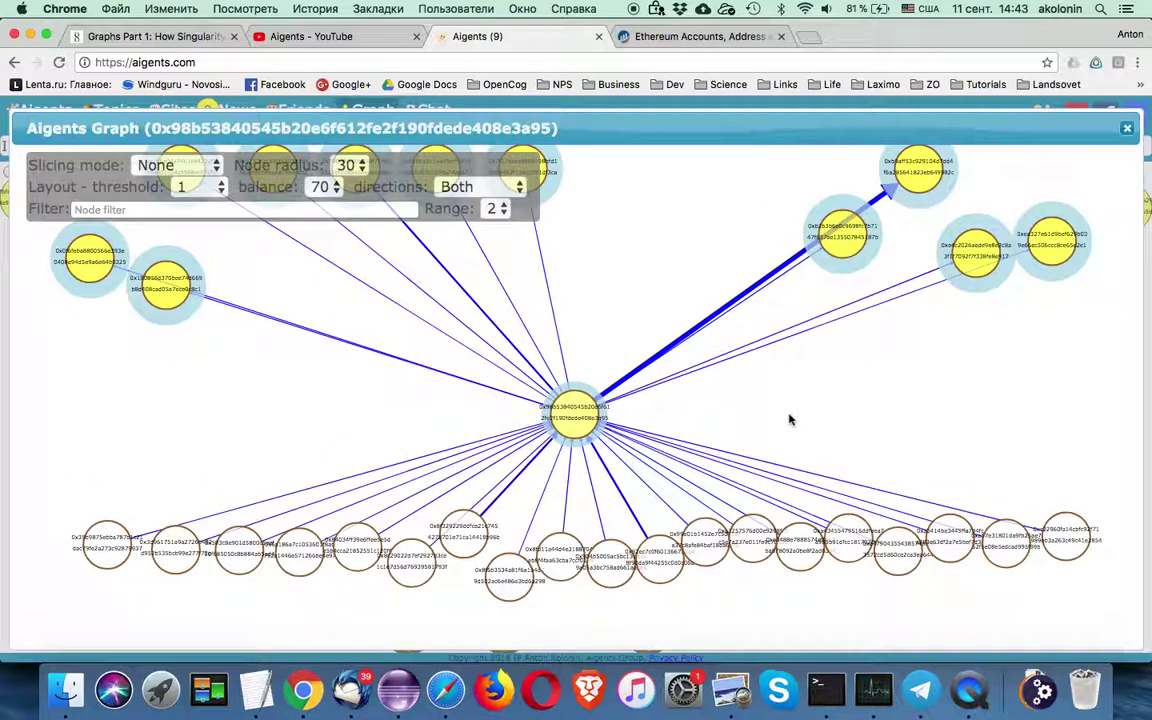
Re-render the graph again with Period raised to 4
click(781, 418)
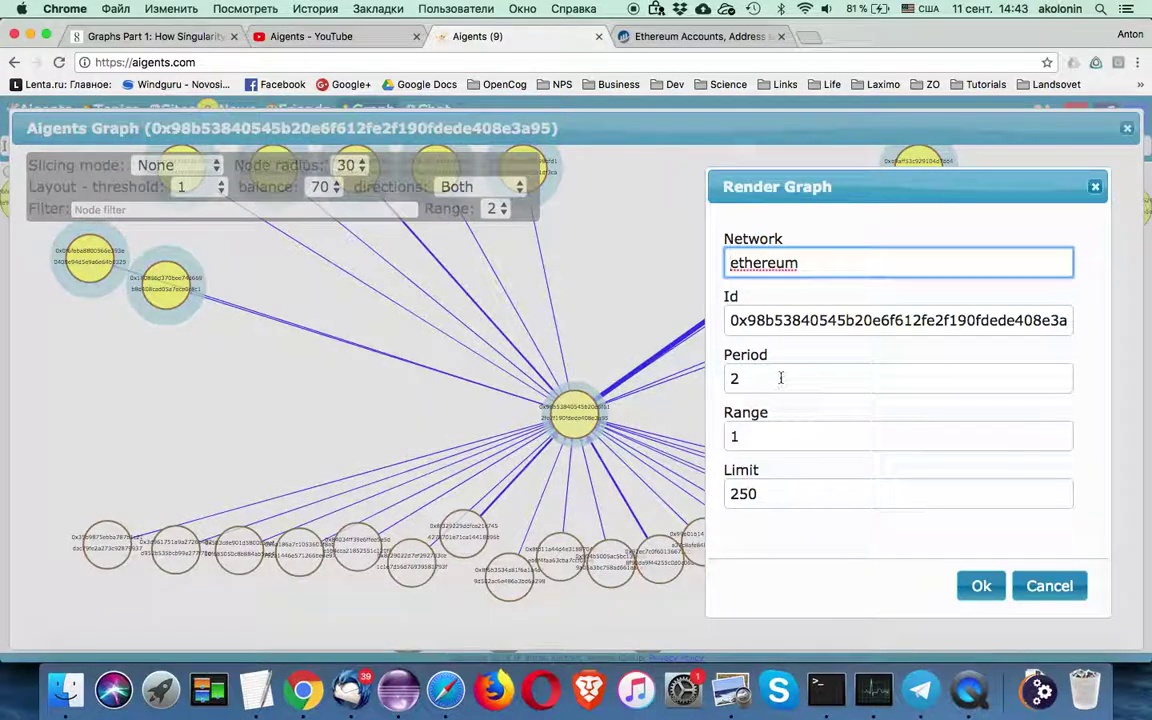
double_click(779, 378)
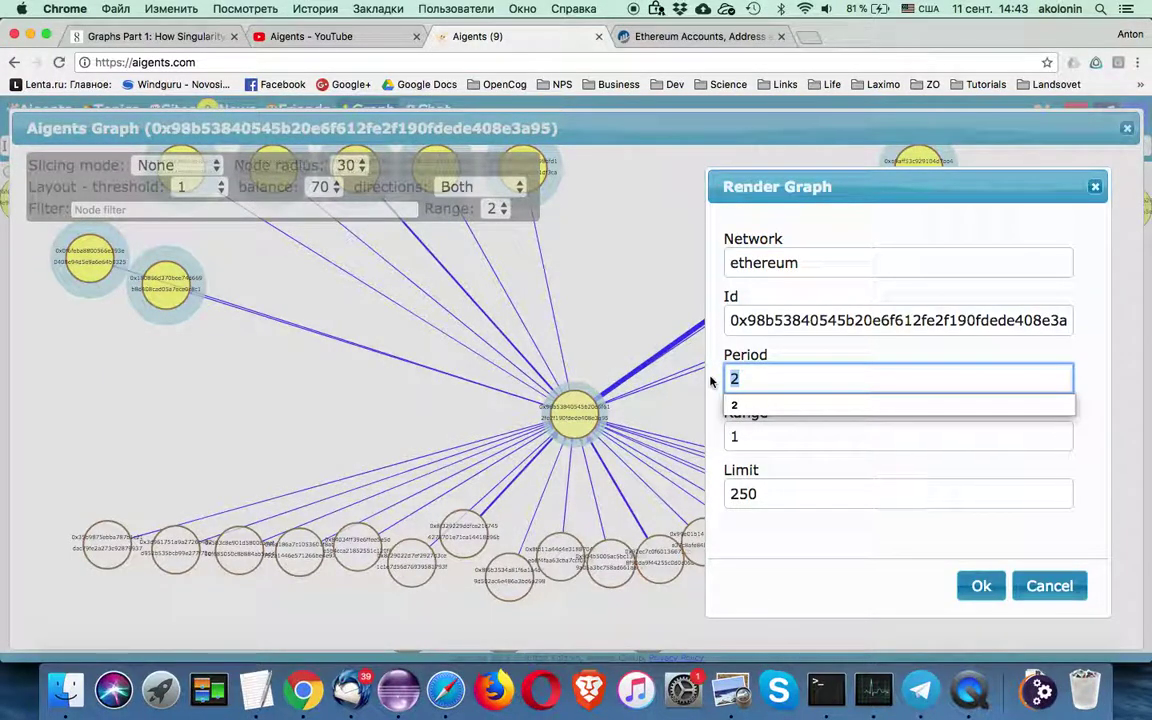
text(4)
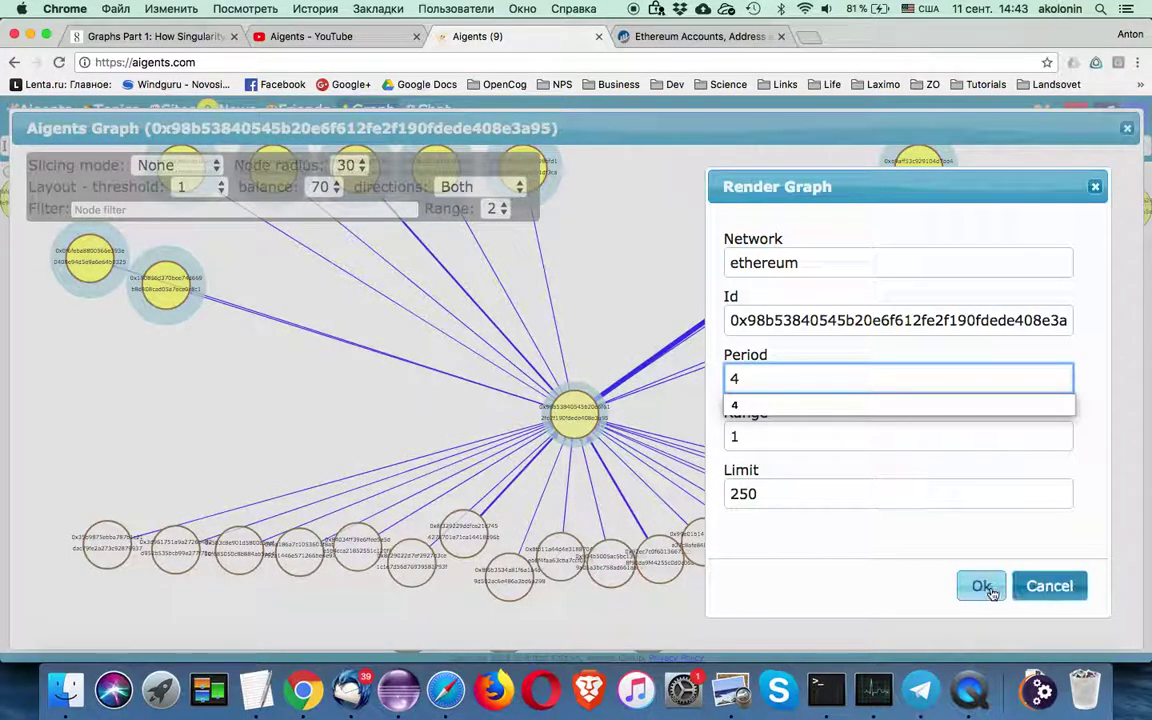
click(980, 586)
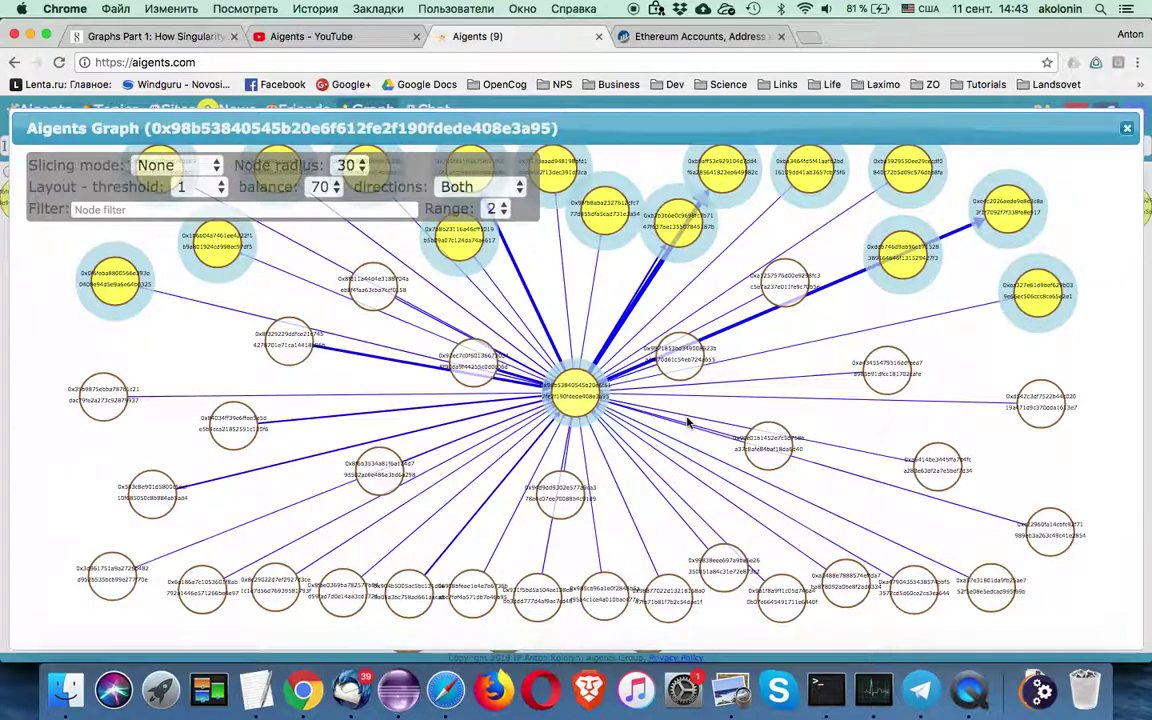
right_click(734, 414)
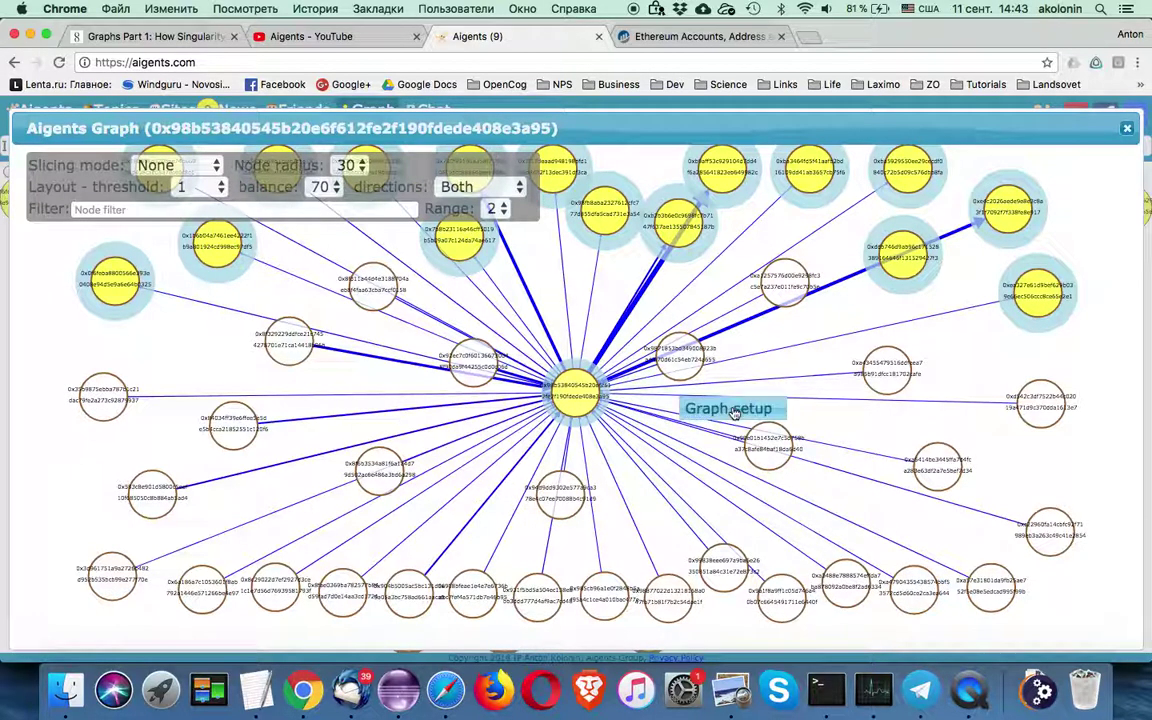
Re-render the graph with Period 1 and Range 2
click(735, 410)
click(752, 434)
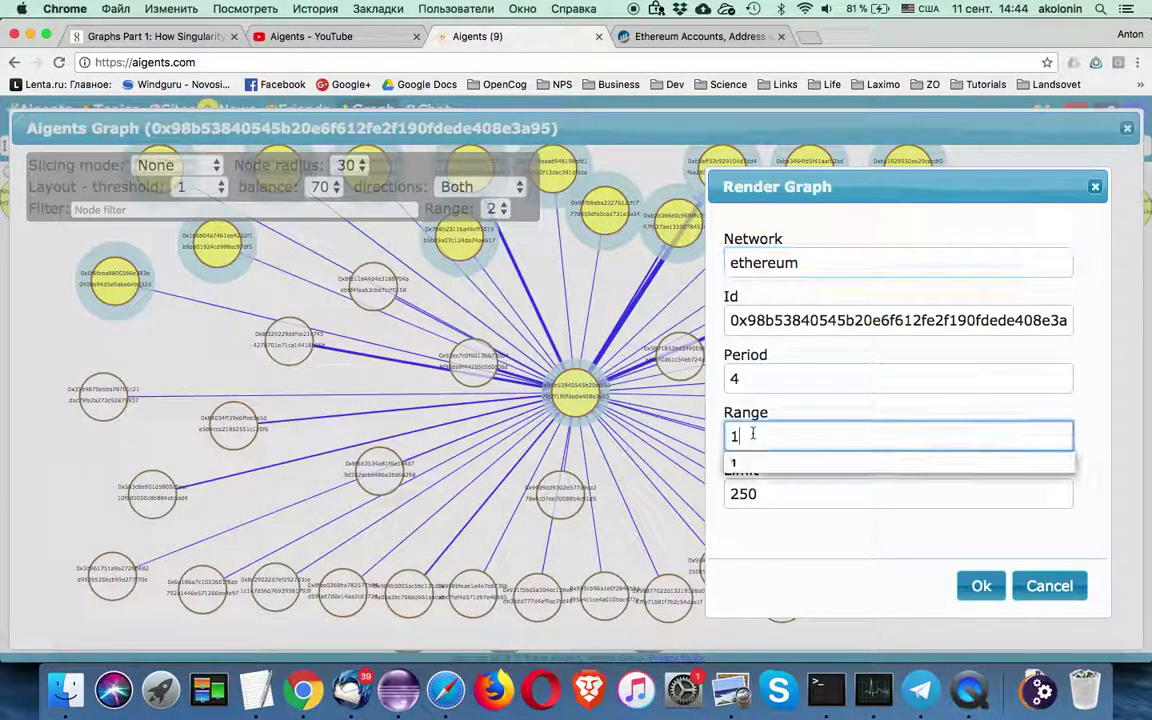
drag(752, 434, 731, 435)
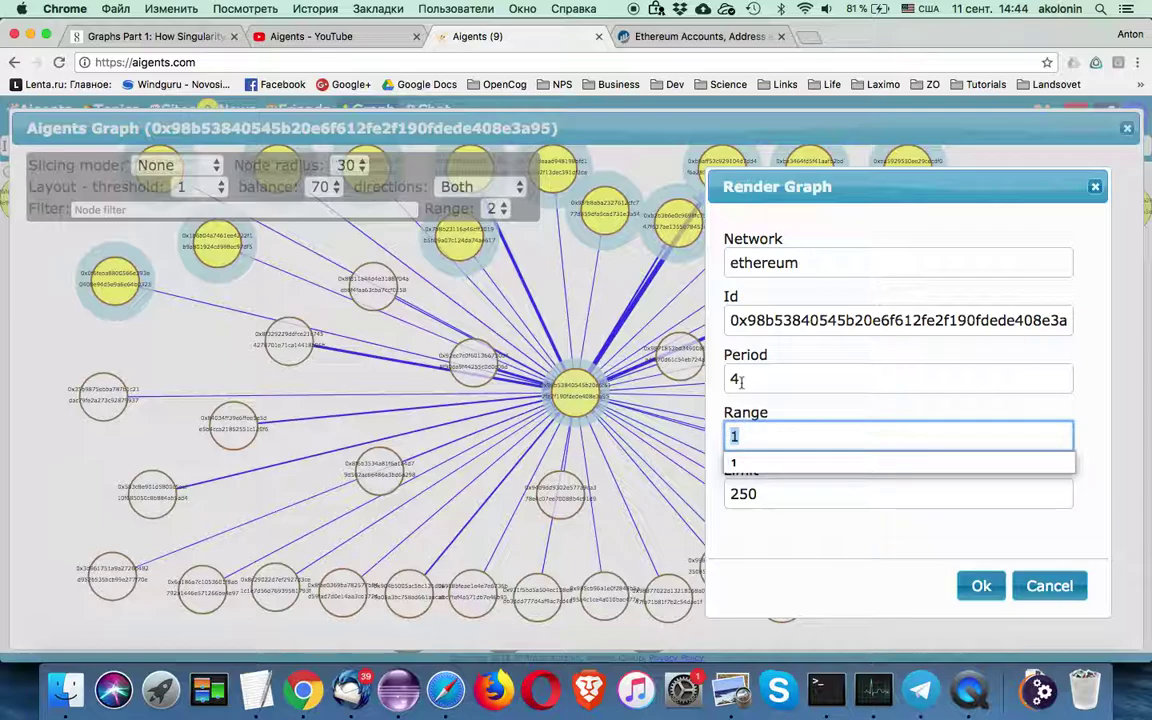
drag(740, 378, 731, 379)
text(1)
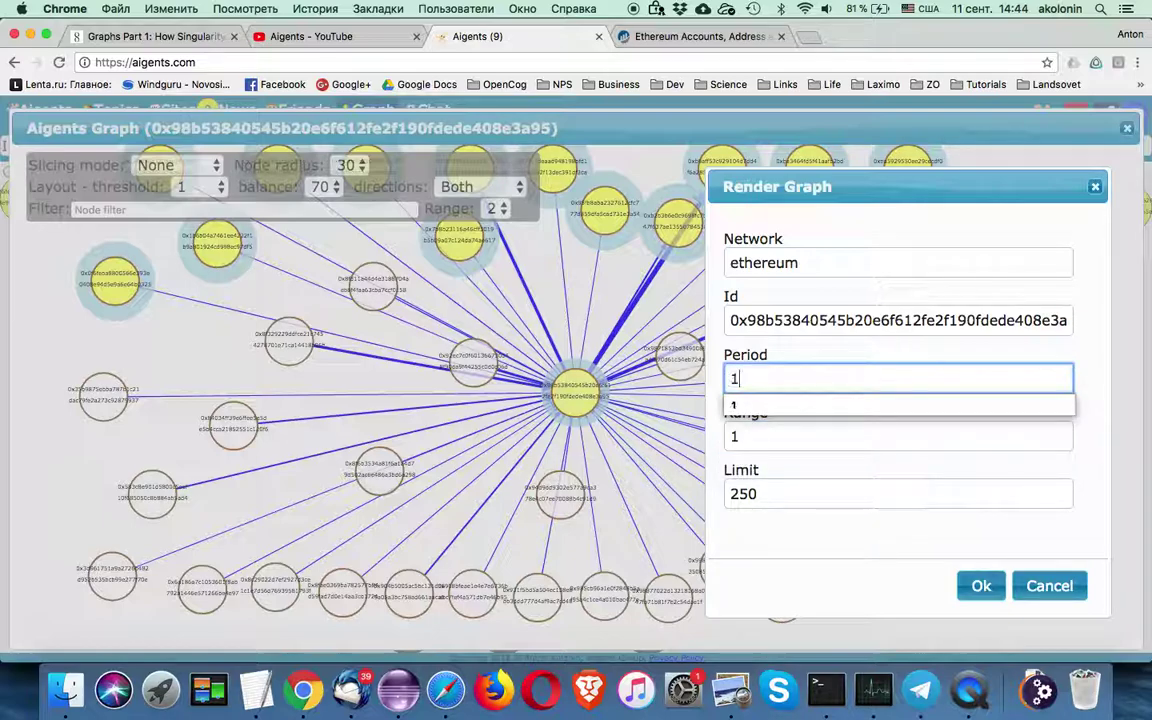
drag(755, 436, 713, 440)
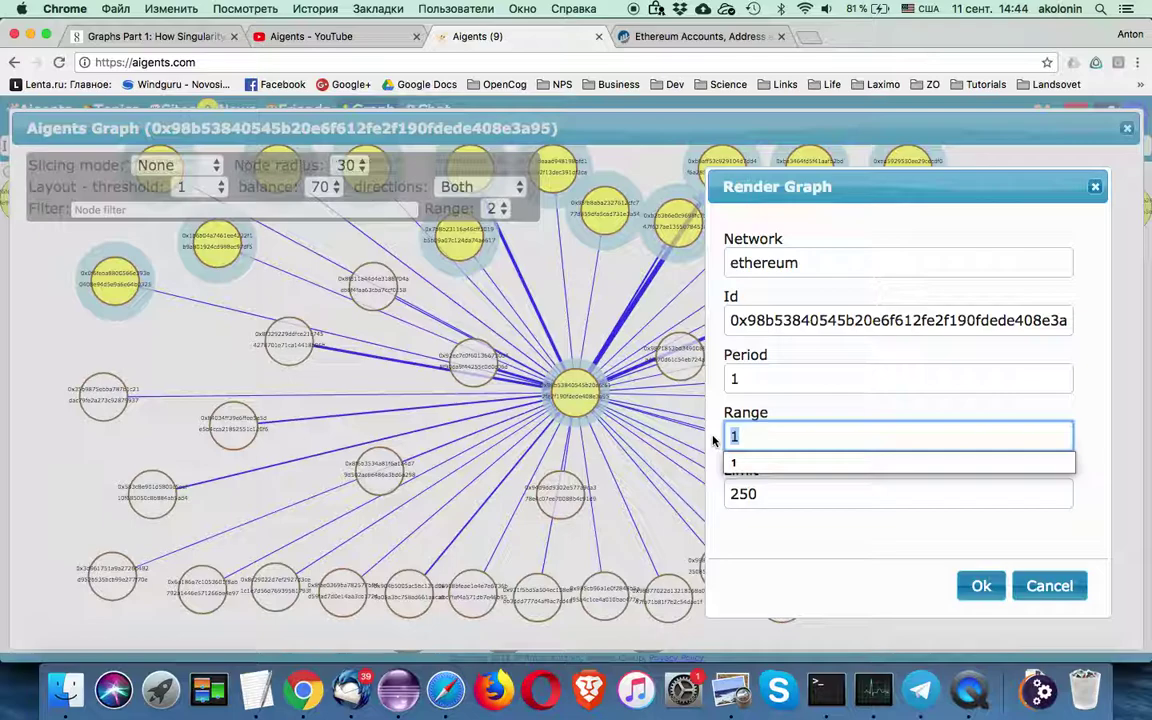
text(2)
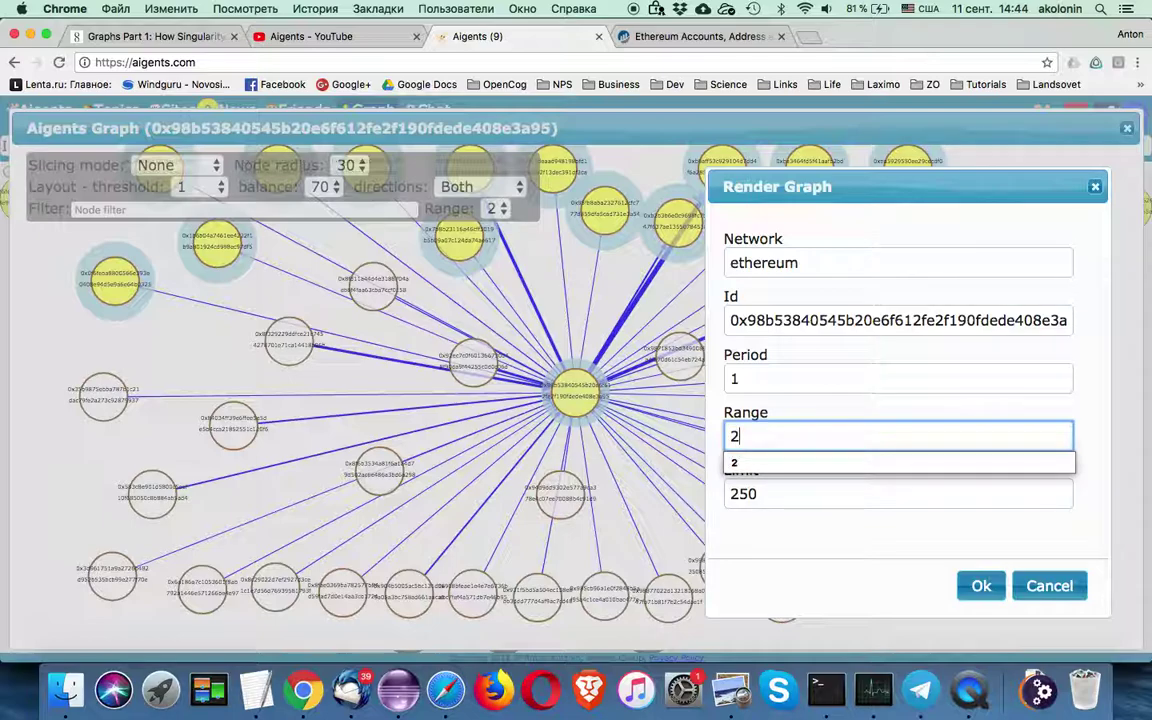
click(981, 586)
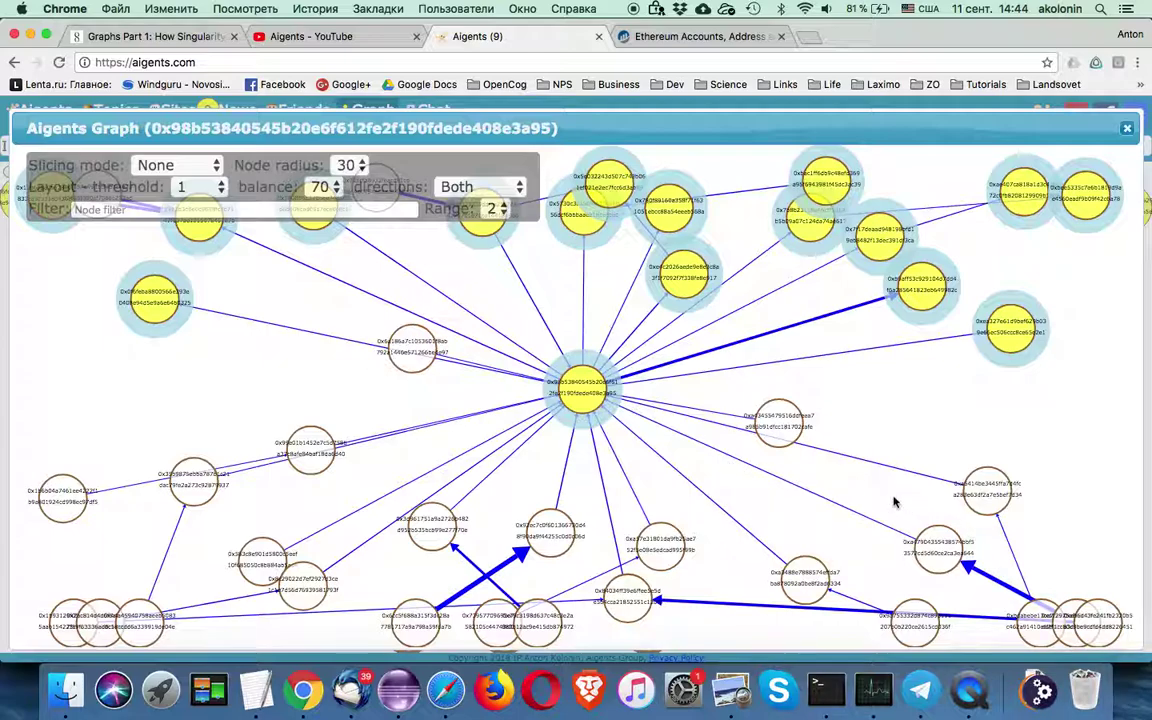
Move the layout settings lower and re-render the graph with Range 3
drag(435, 165, 459, 282)
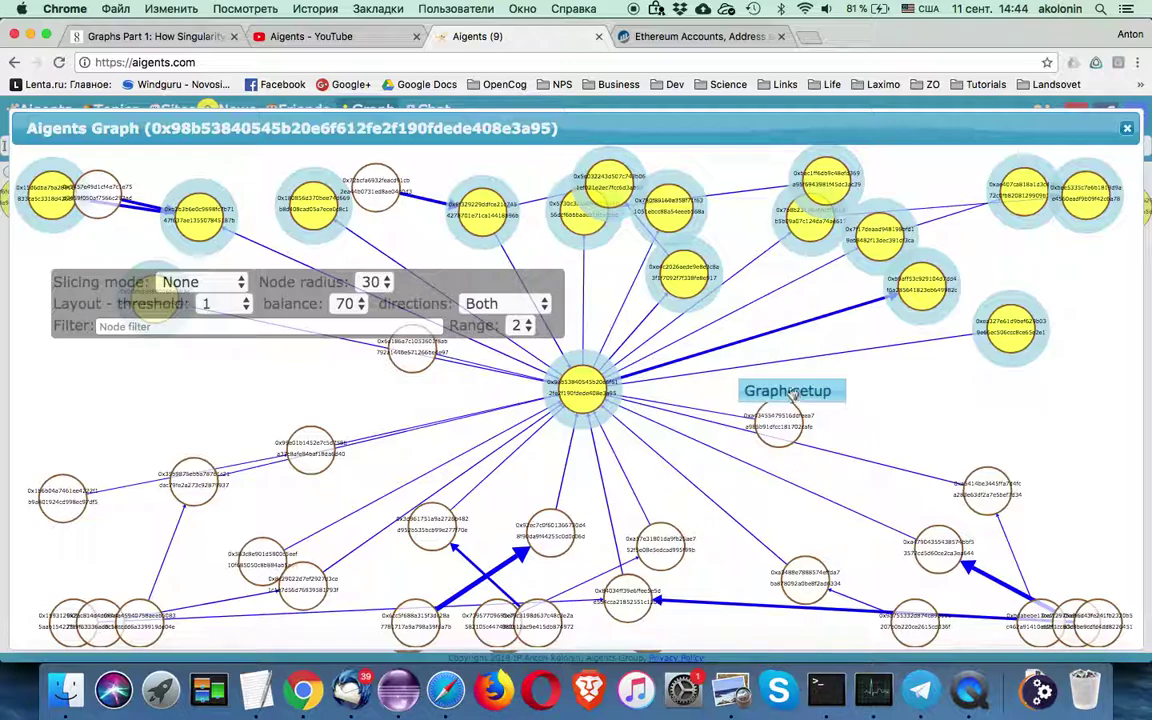
click(790, 388)
double_click(740, 437)
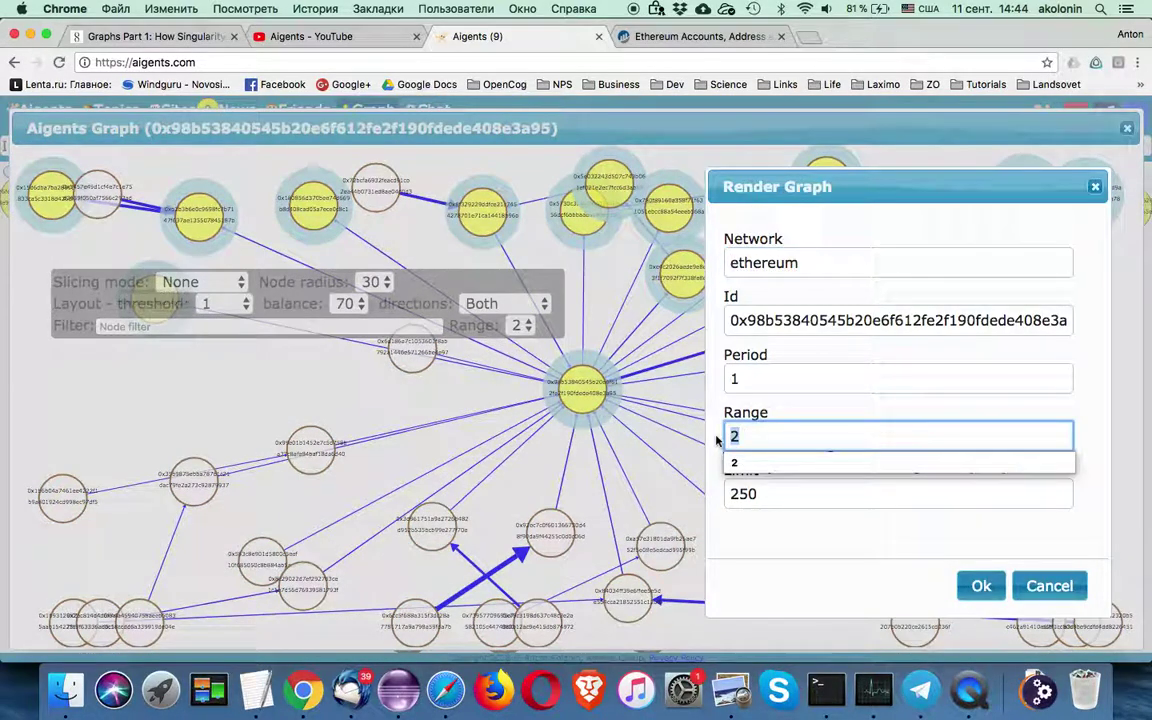
text(3)
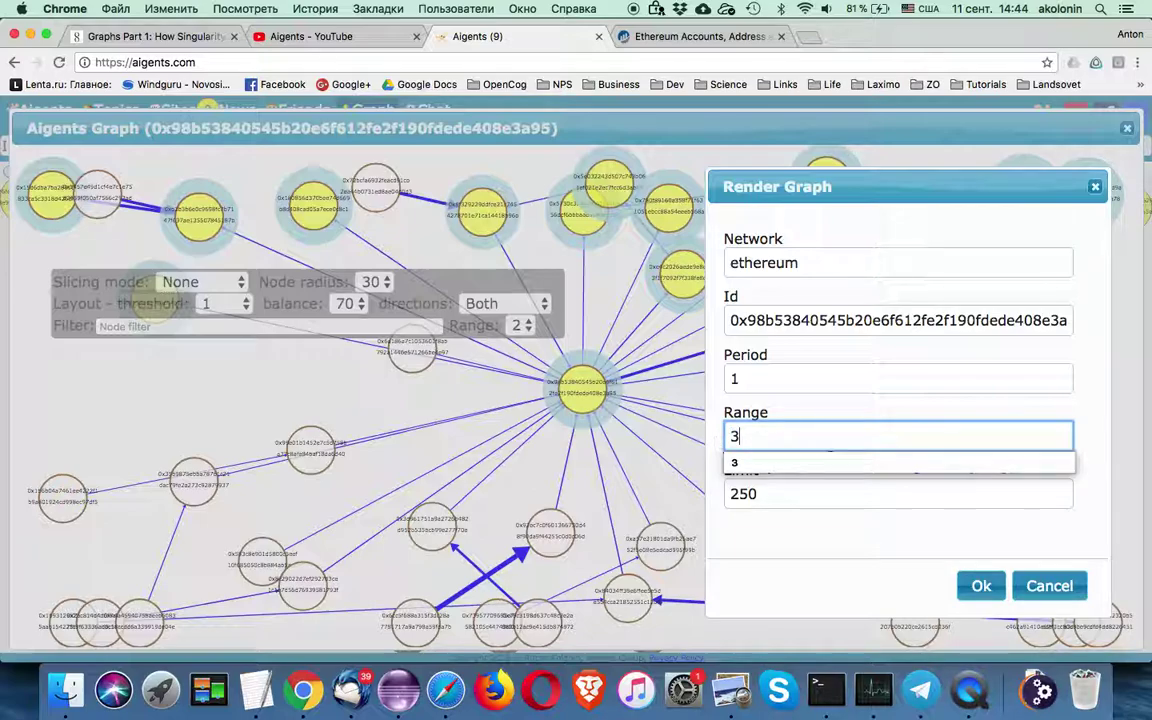
click(980, 586)
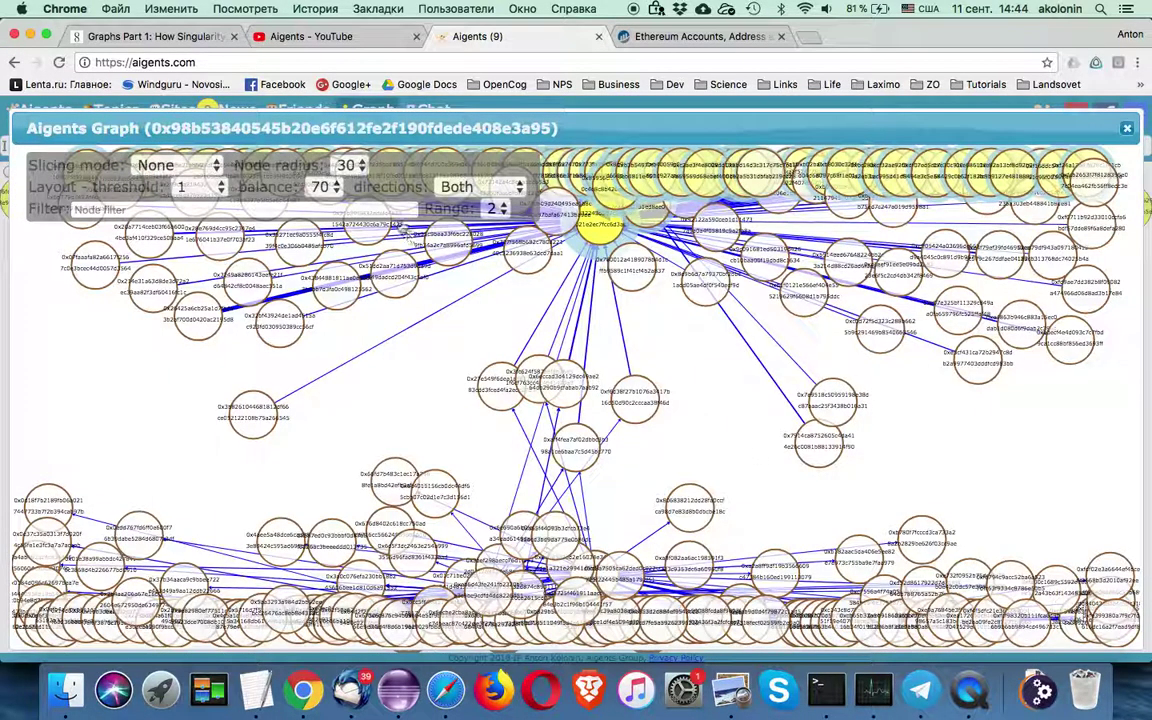
Shrink the node radius to 20 using the Node radius dropdown
click(363, 170)
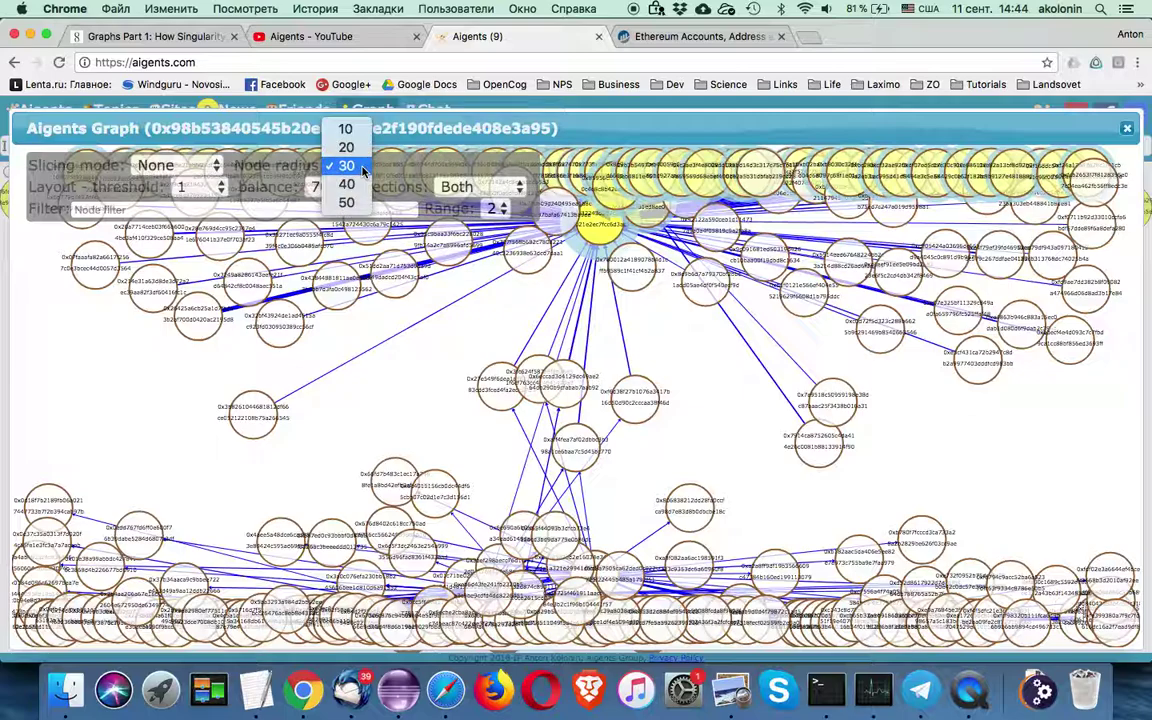
key(Escape)
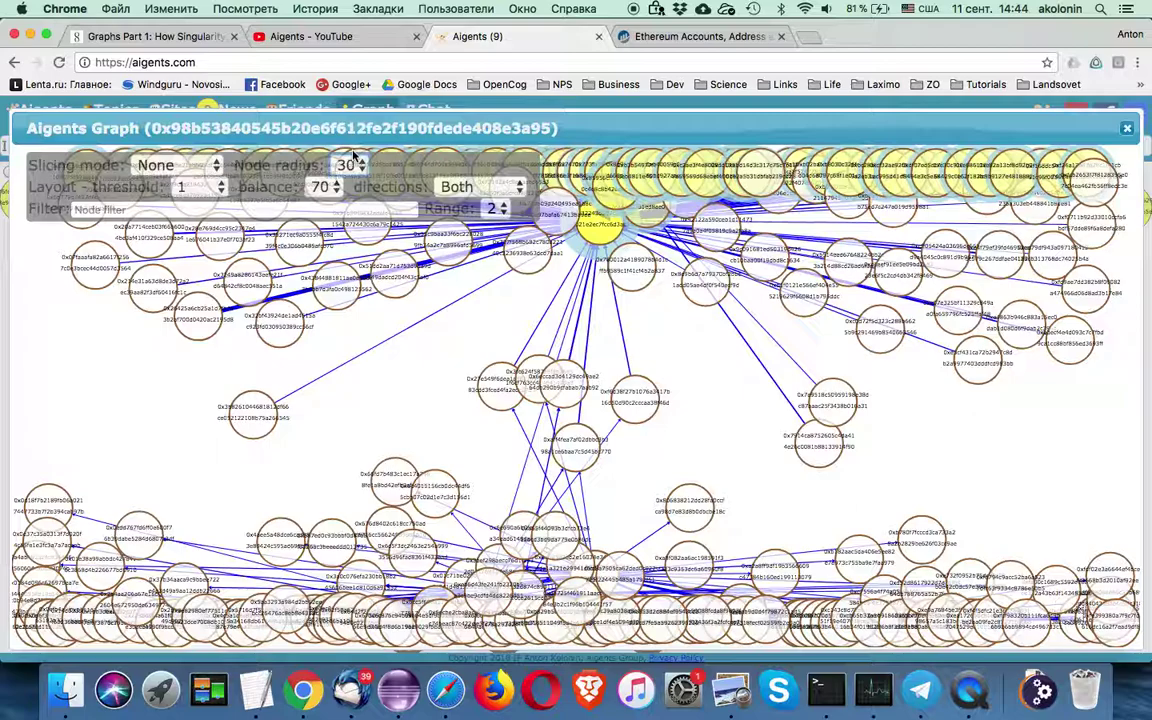
drag(350, 170, 350, 152)
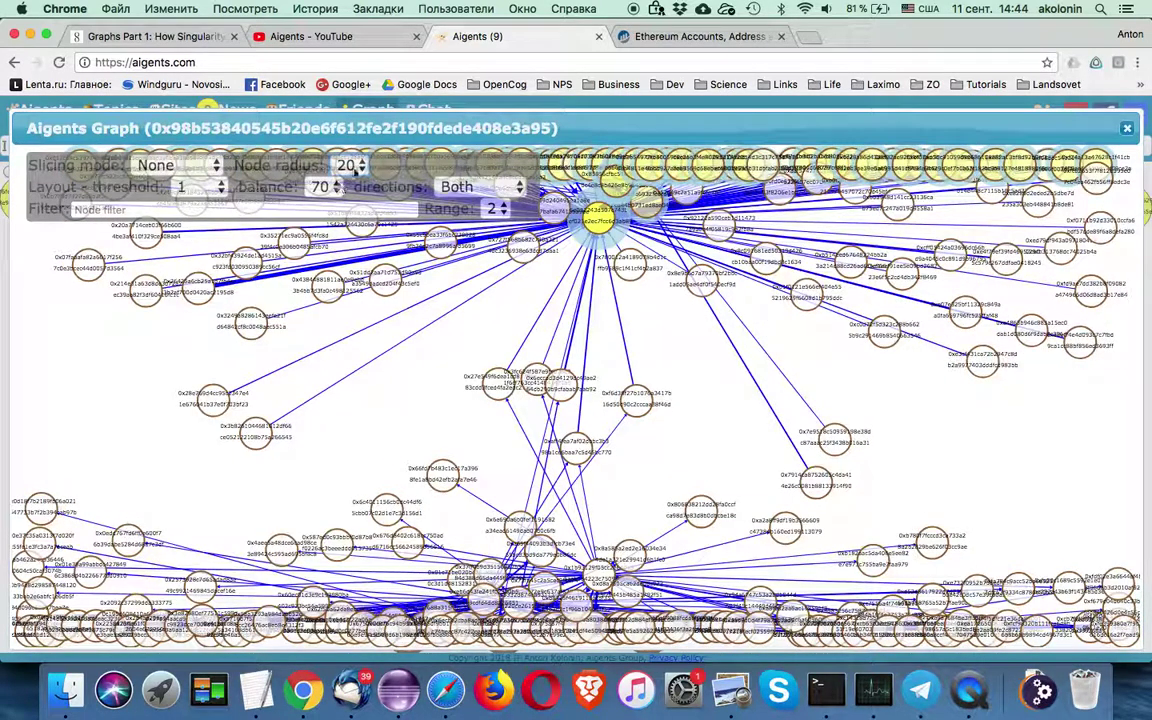
click(360, 168)
key(Escape)
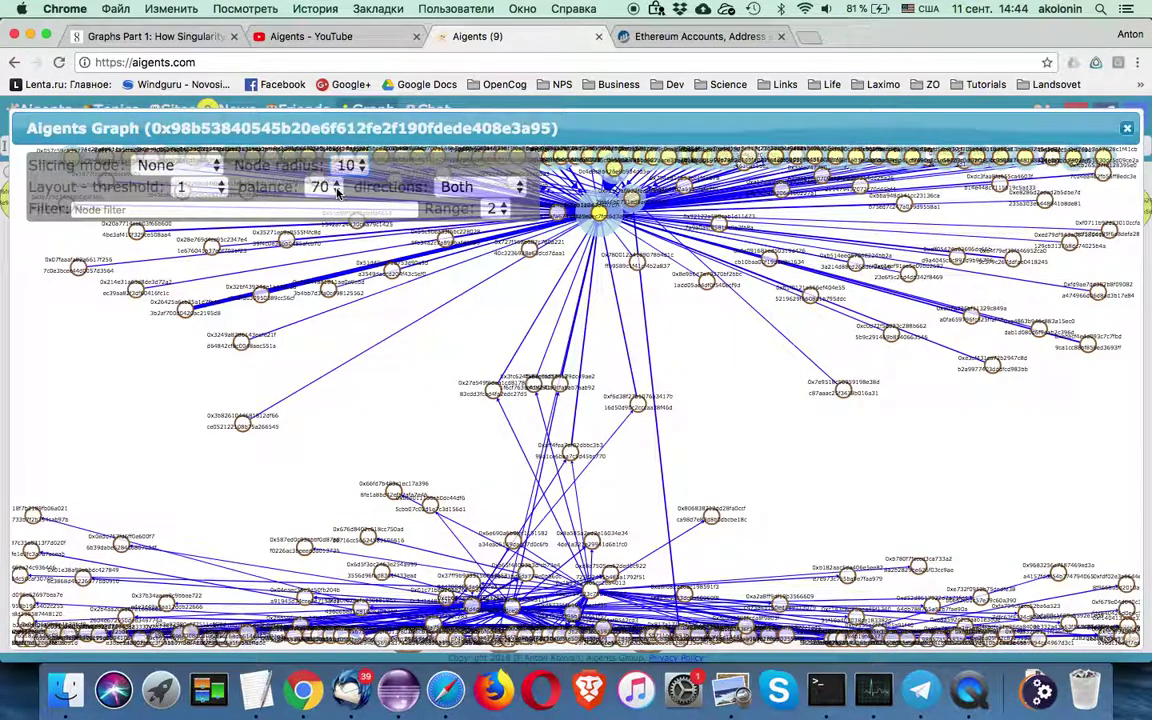
Lower the layout balance from 70 to 50, then to 30
click(336, 186)
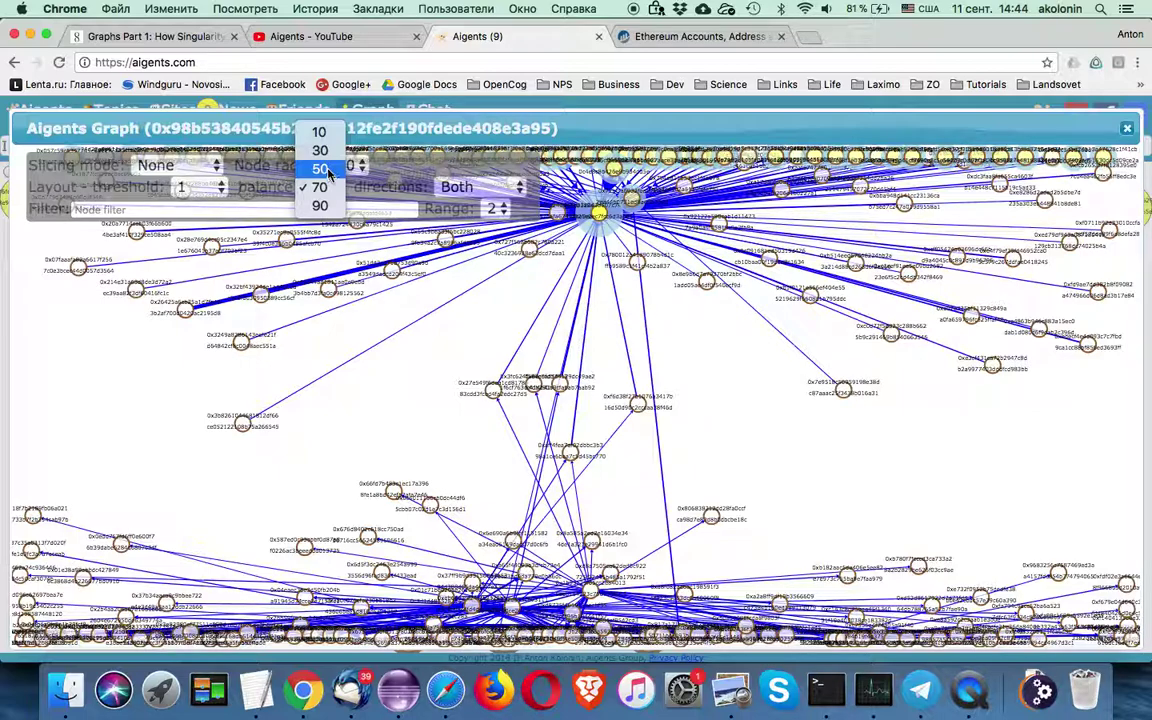
key(Escape)
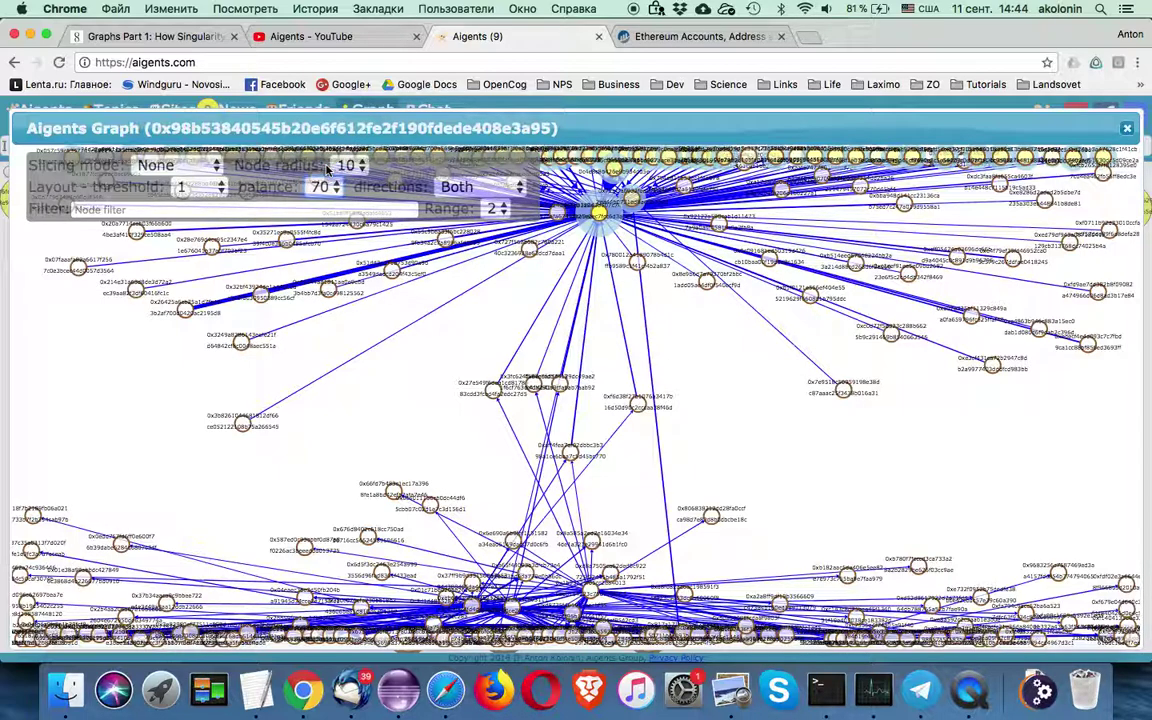
key(5)
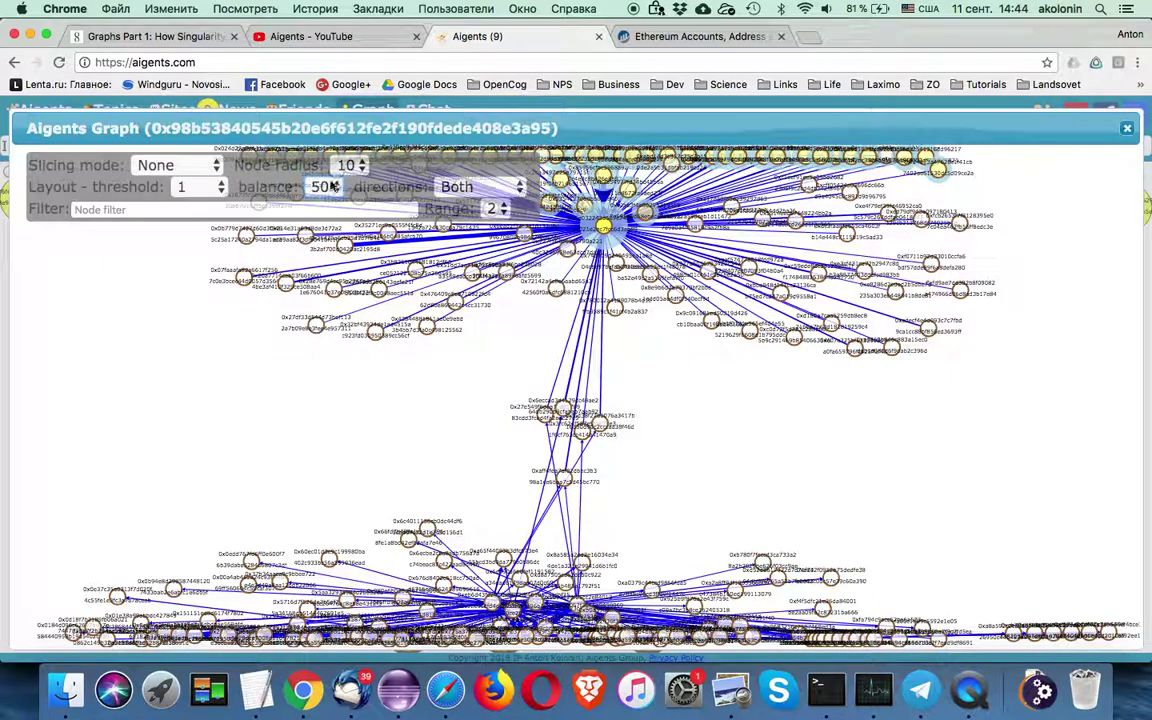
click(333, 186)
click(333, 186)
key(3)
click(428, 283)
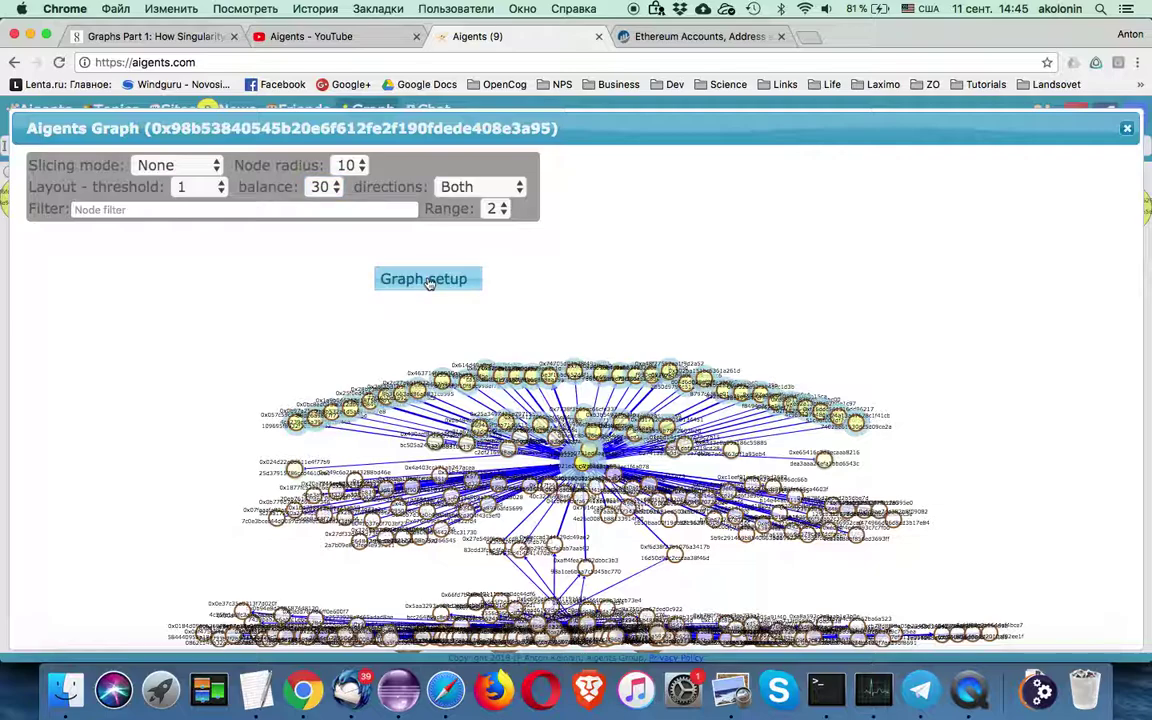
Re-render the contract's graph with Range changed from 3 to 4
click(428, 281)
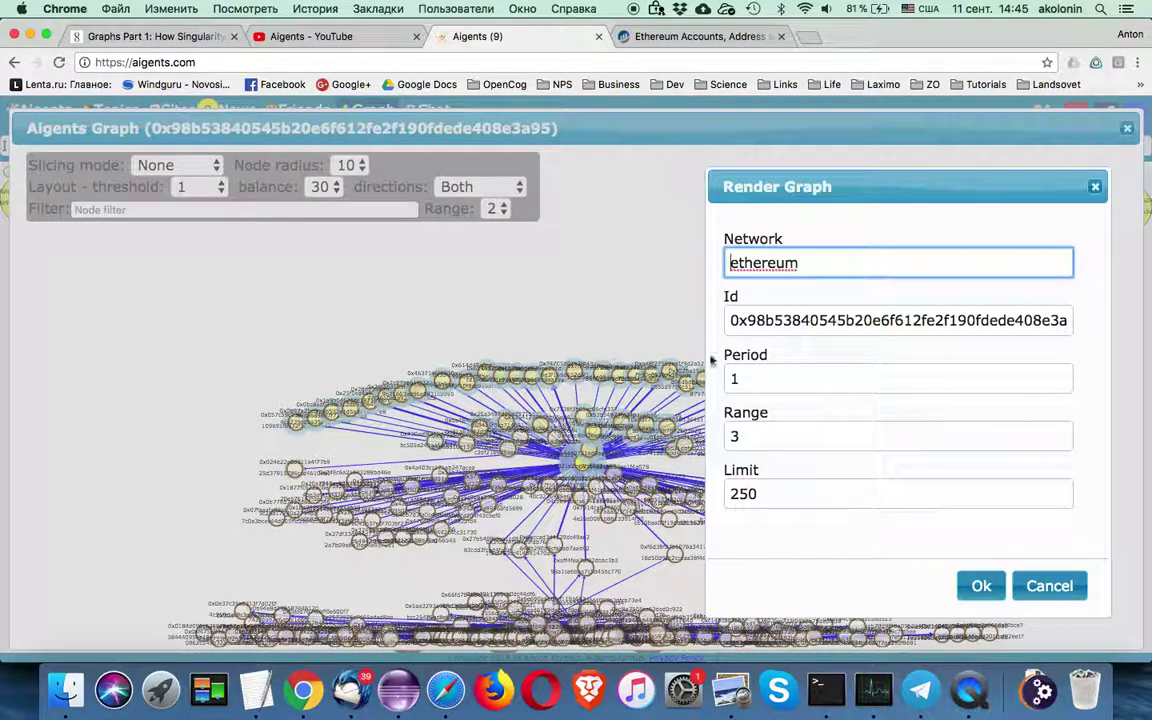
click(758, 378)
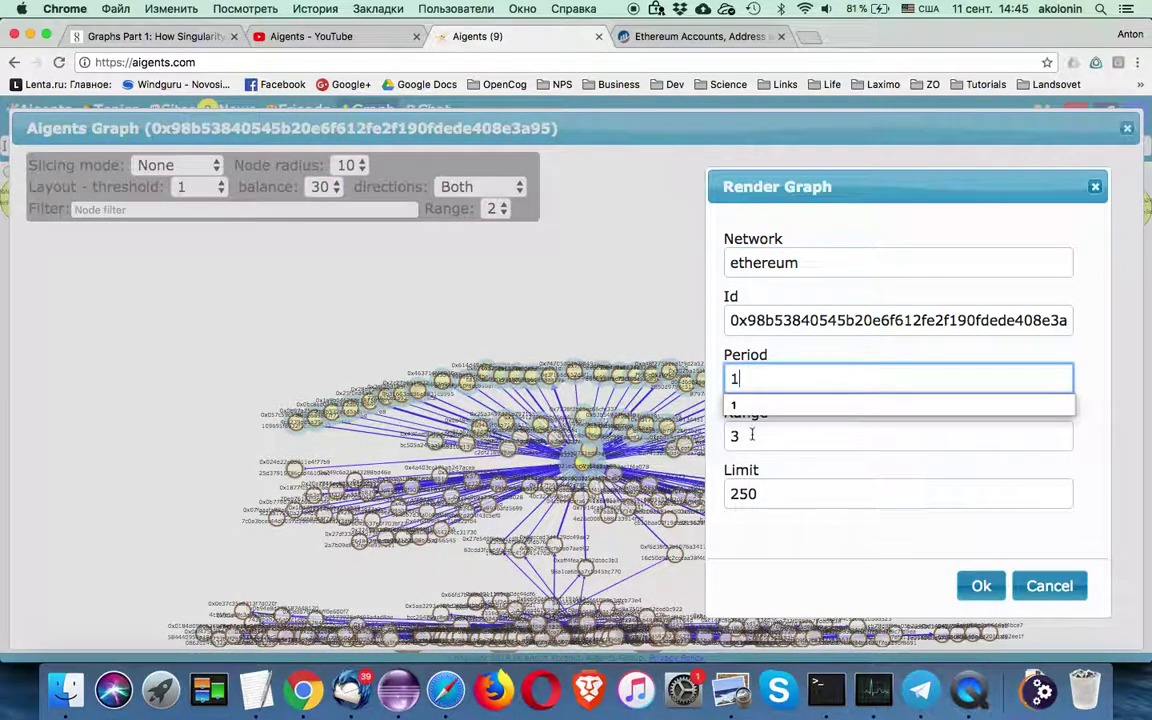
key(Tab)
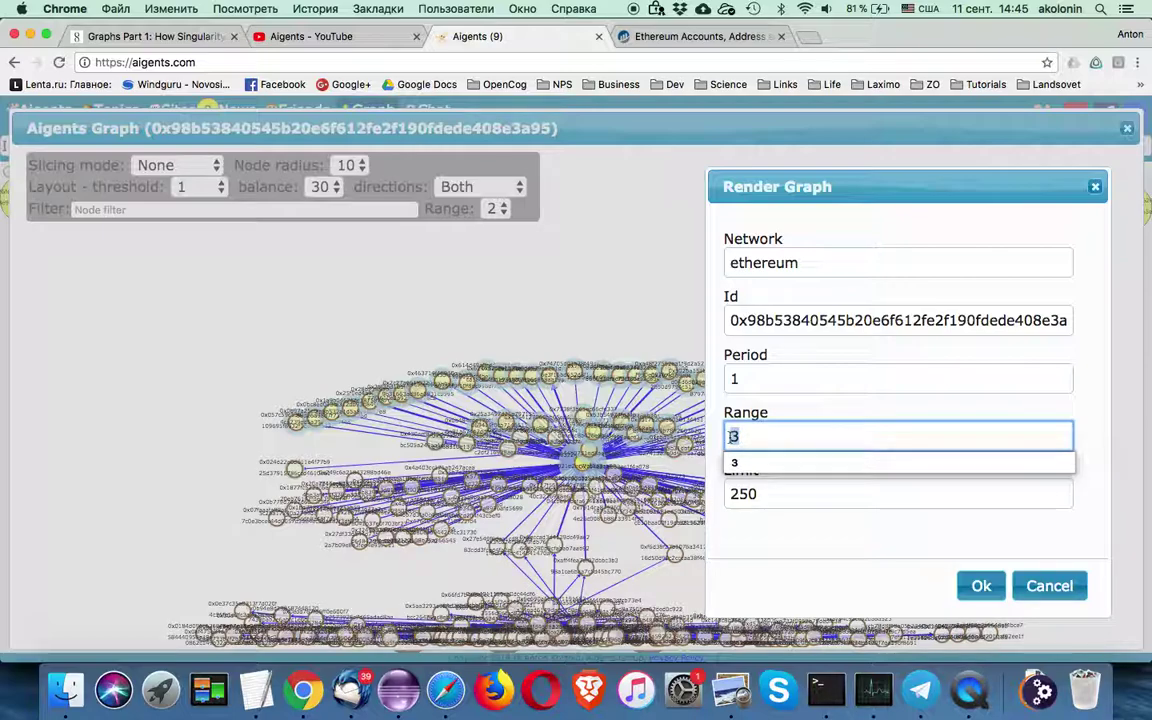
text(4)
click(981, 587)
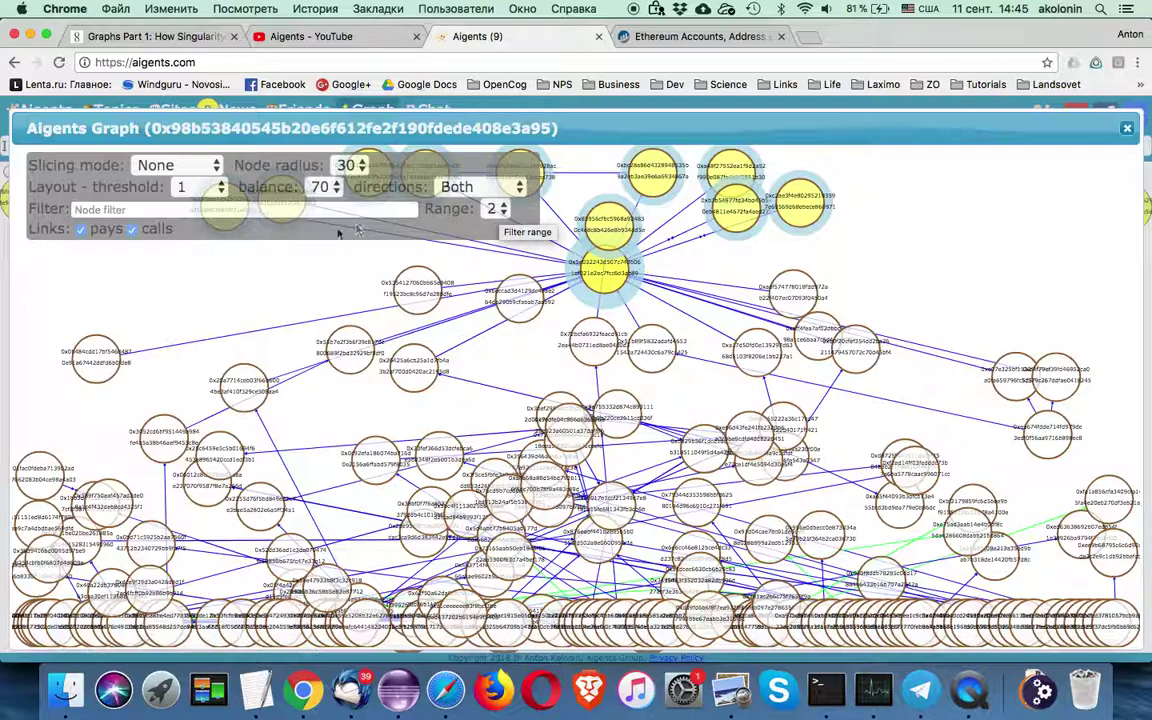
Step the Period to 2 and then 3, re-rendering the graph each time
click(296, 283)
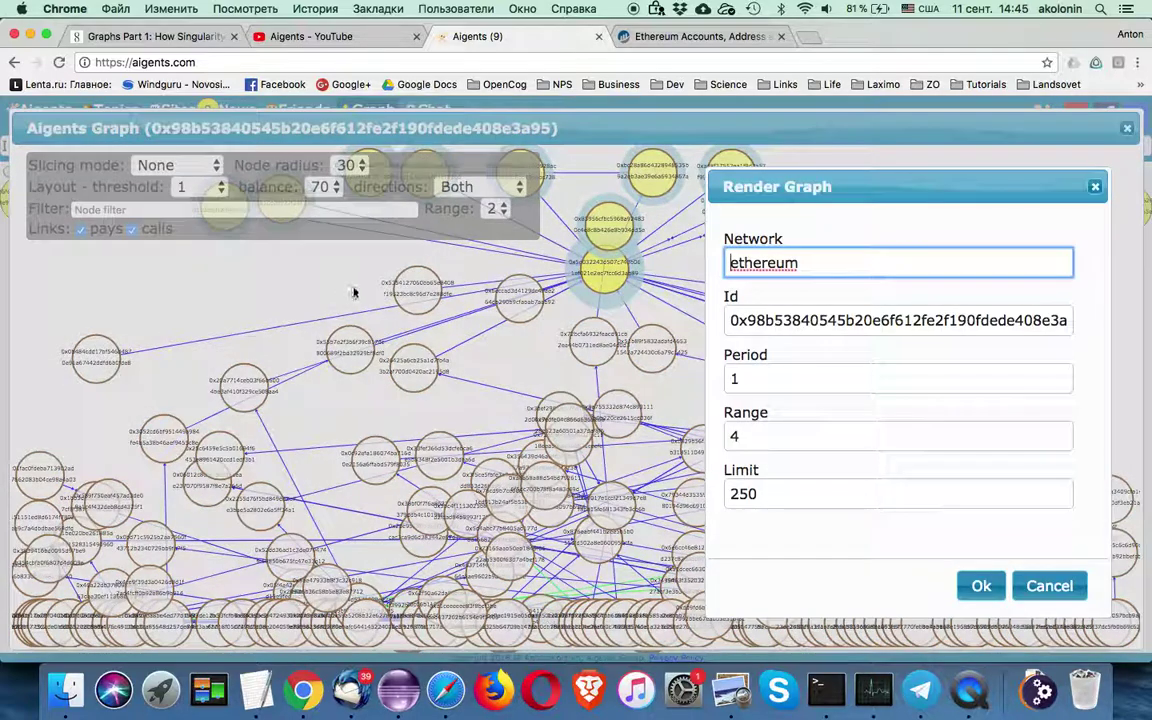
click(733, 378)
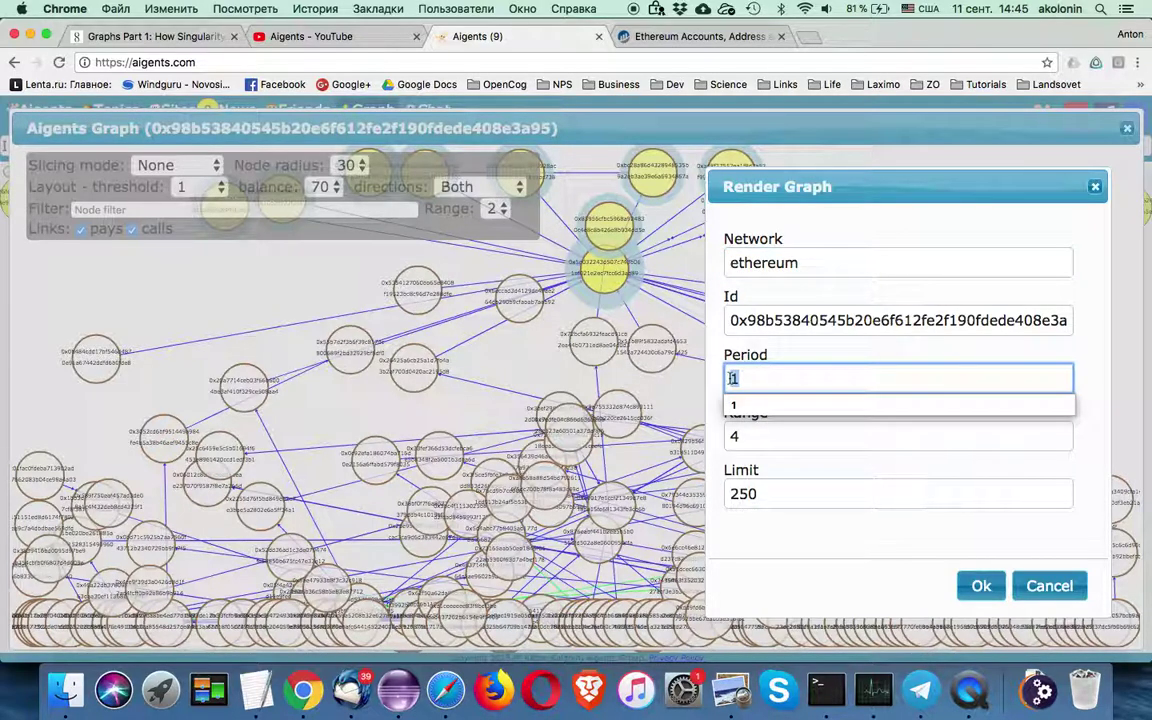
text(2)
click(981, 586)
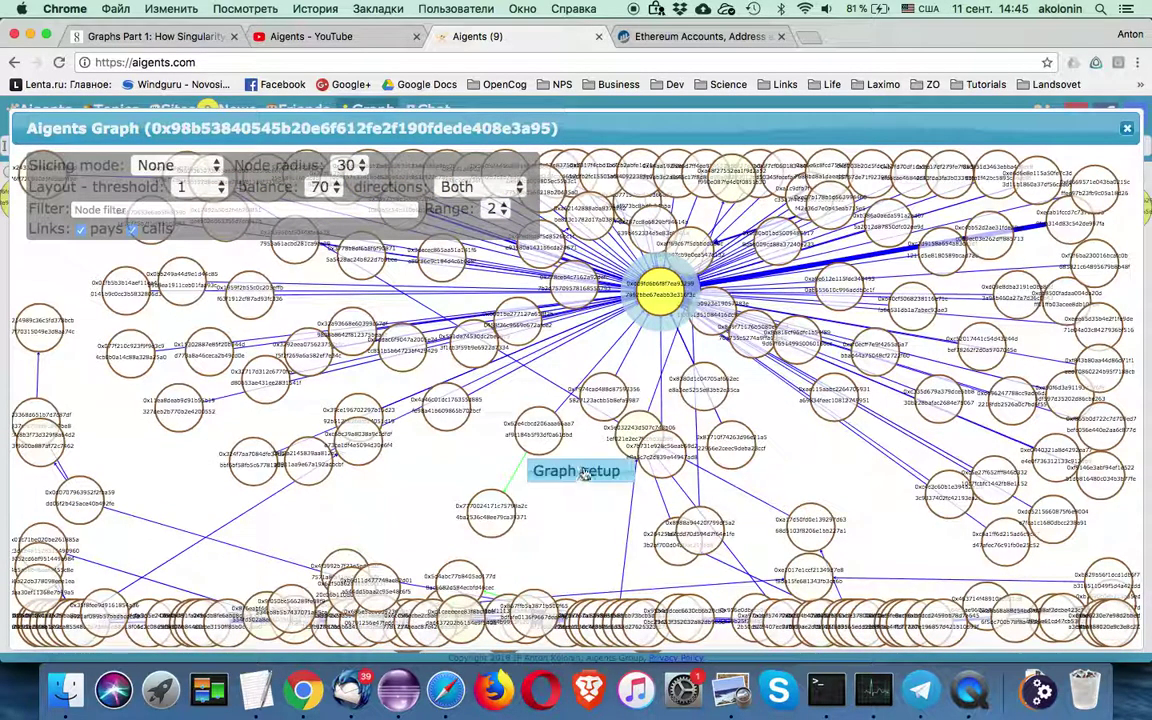
click(580, 472)
click(757, 436)
click(746, 378)
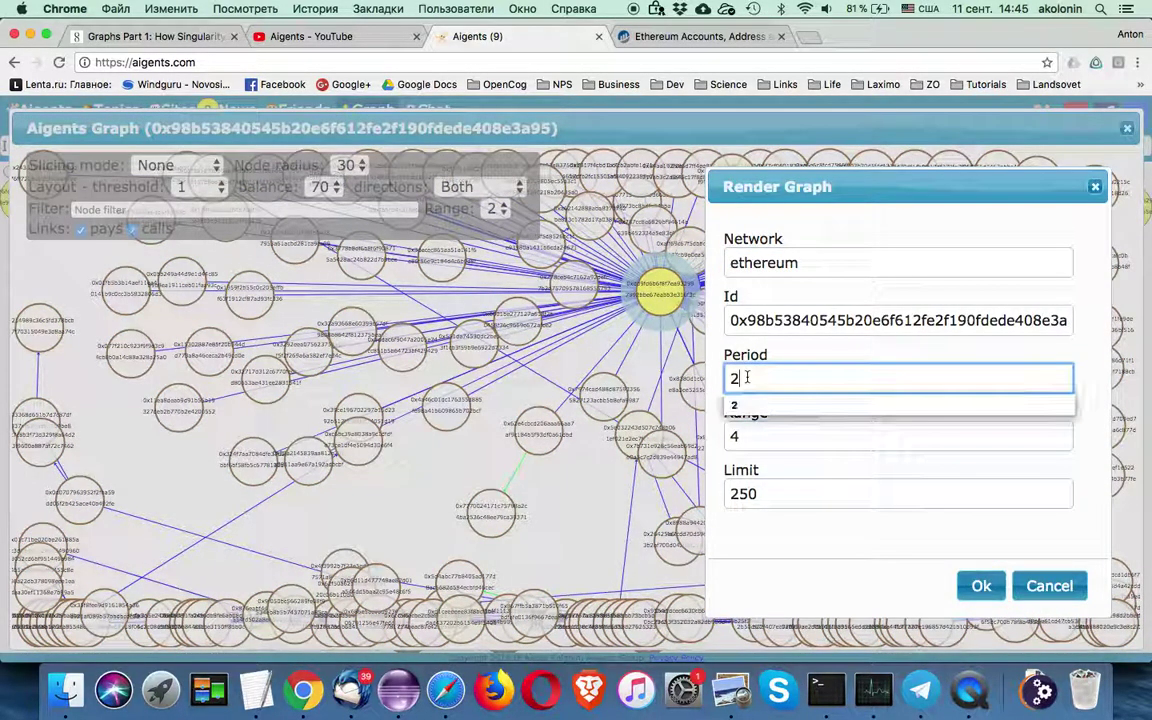
drag(746, 378, 724, 381)
text(3)
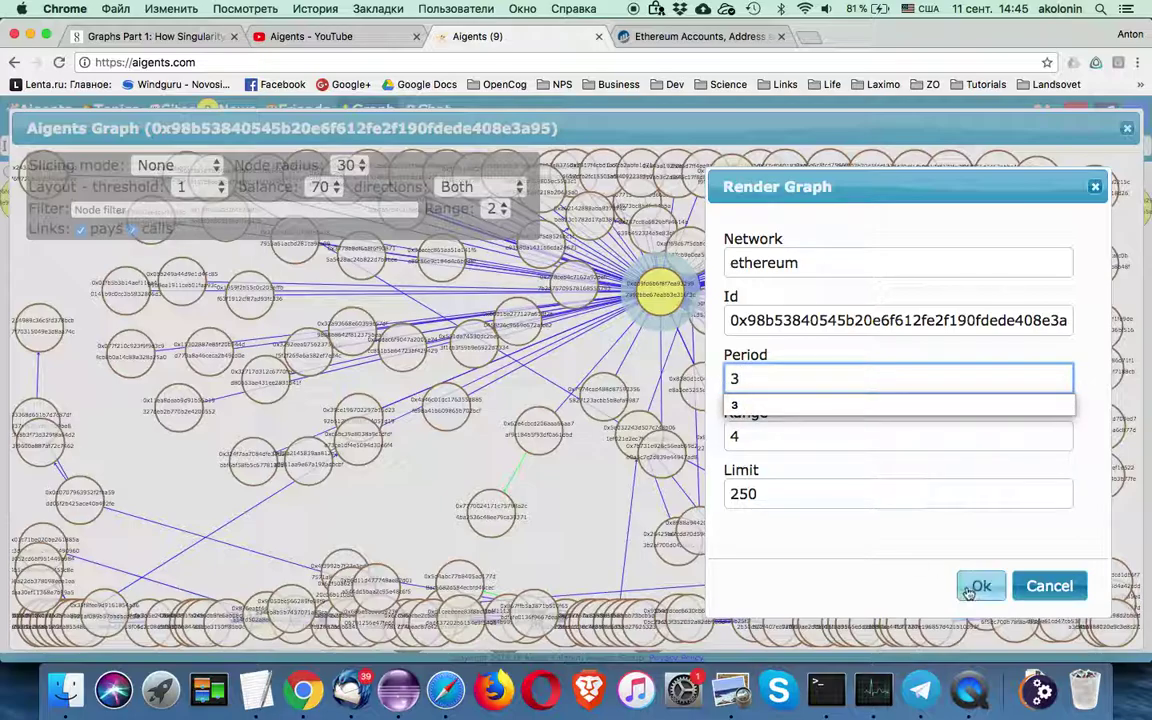
key(Return)
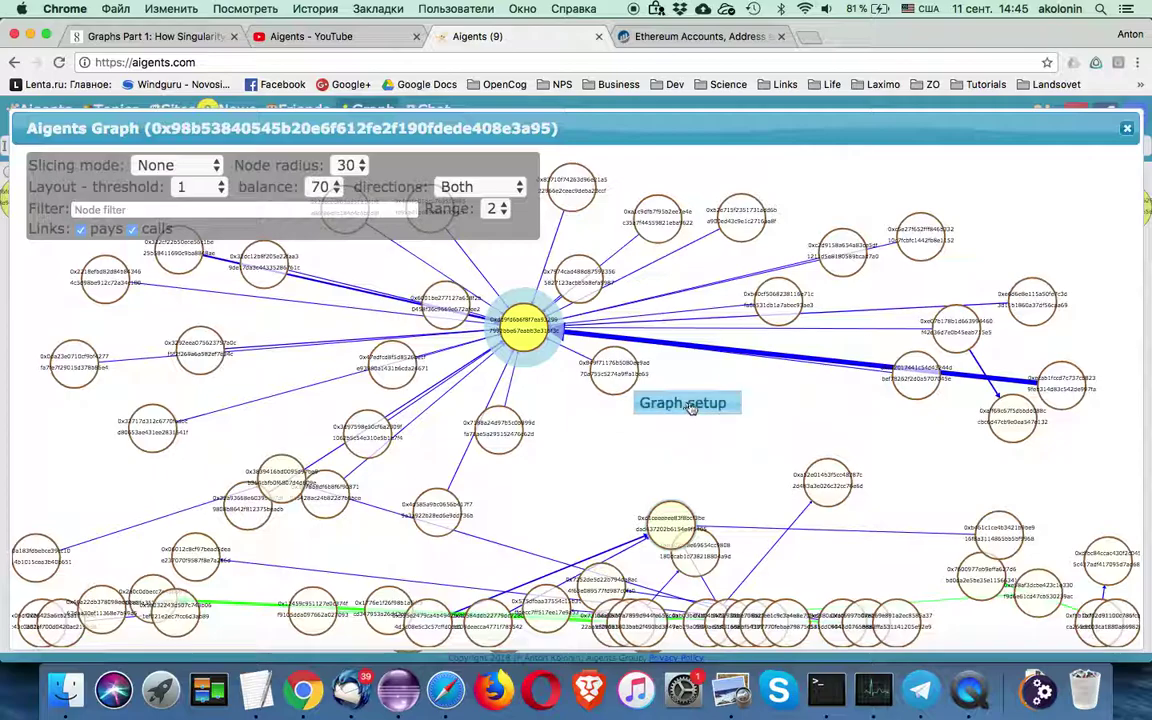
Re-render with Period 4 and move the settings panel off the graph's top-left
click(690, 407)
double_click(723, 380)
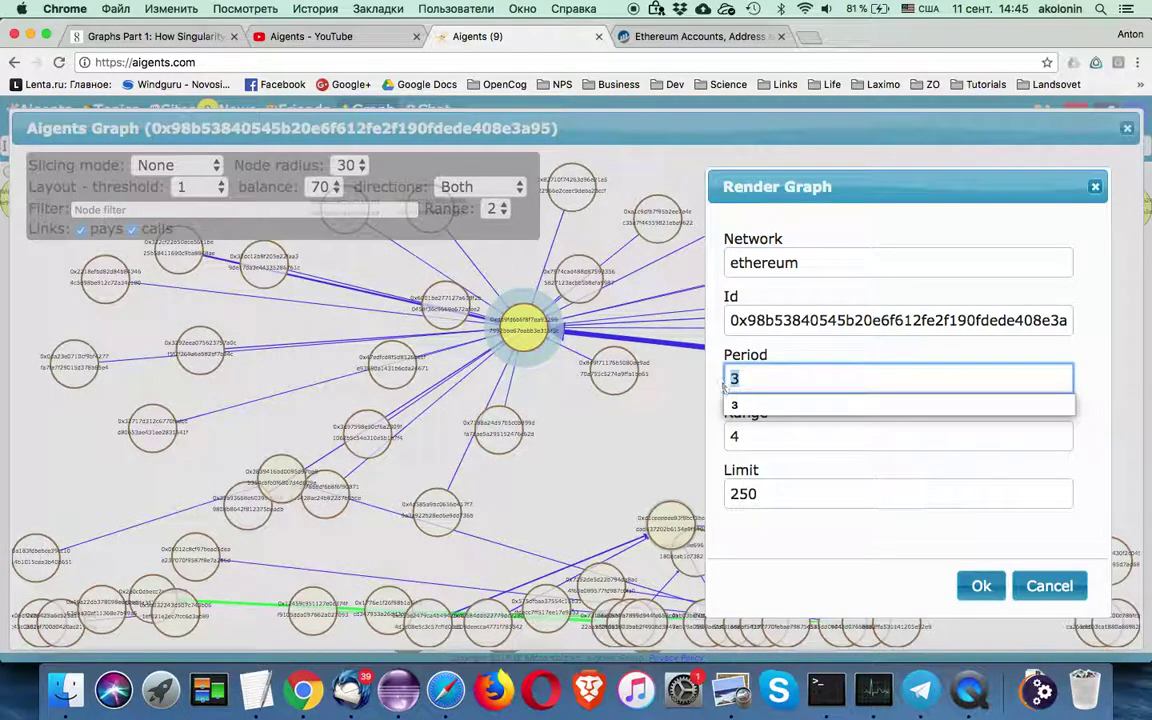
text(4)
click(981, 586)
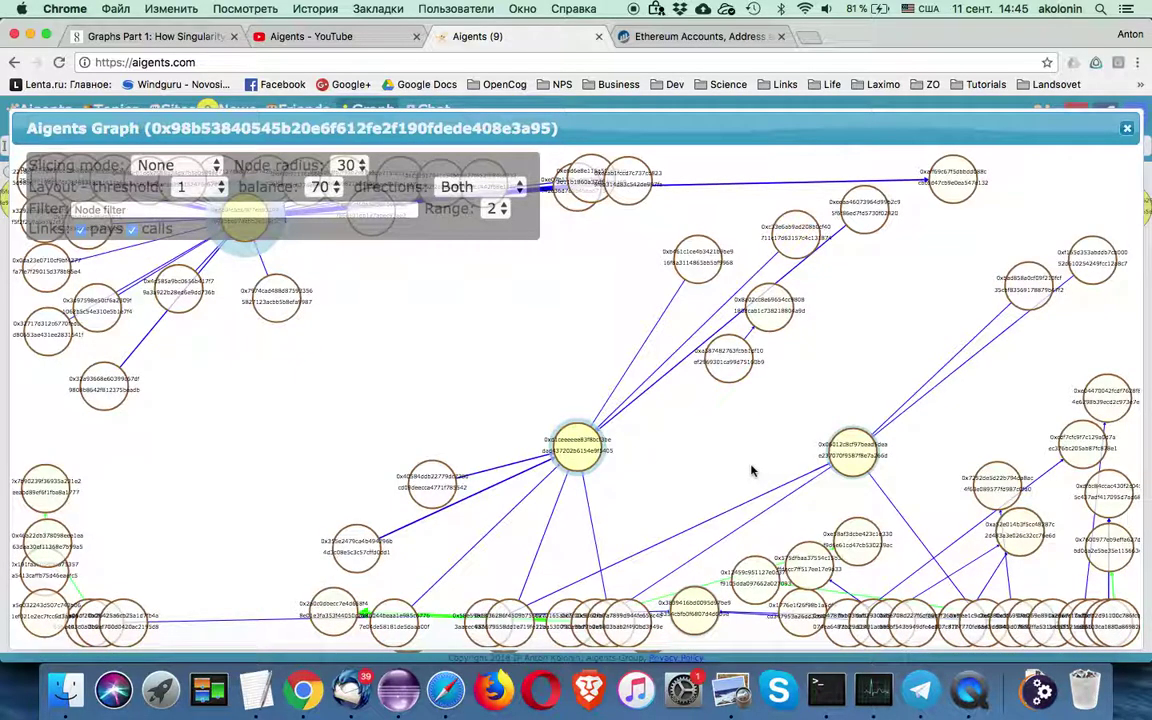
drag(390, 167, 478, 307)
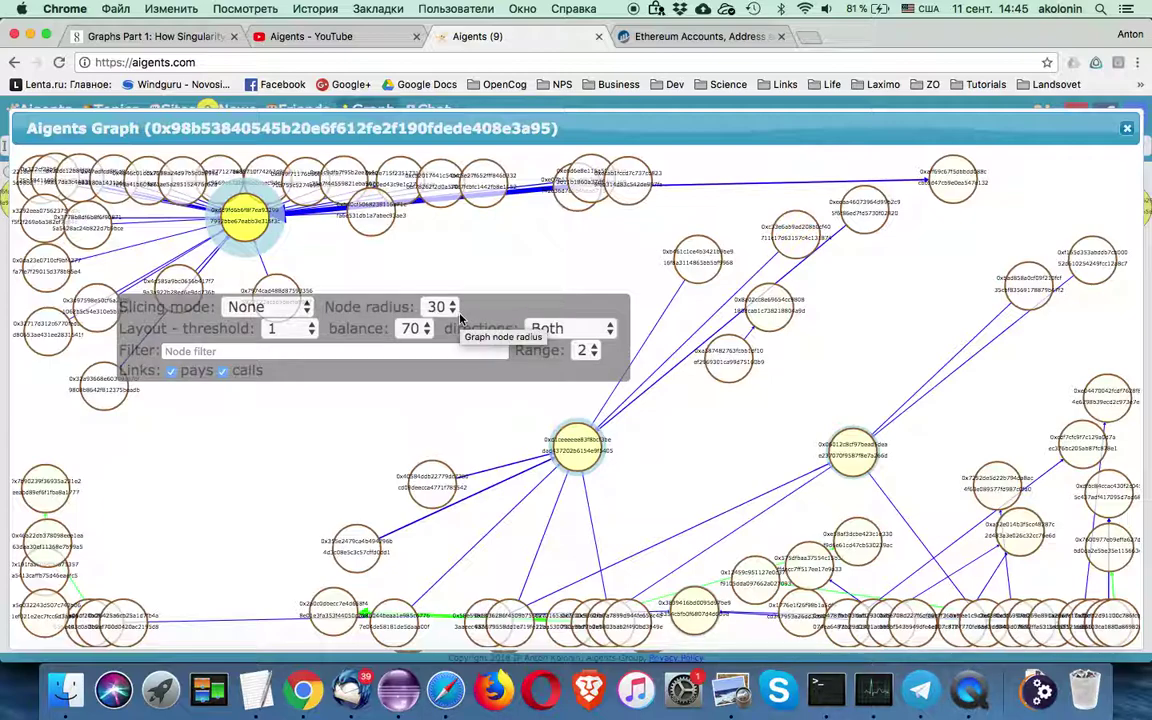
Change the Render Graph Limit from 250 to 400 and re-render the graph
click(505, 270)
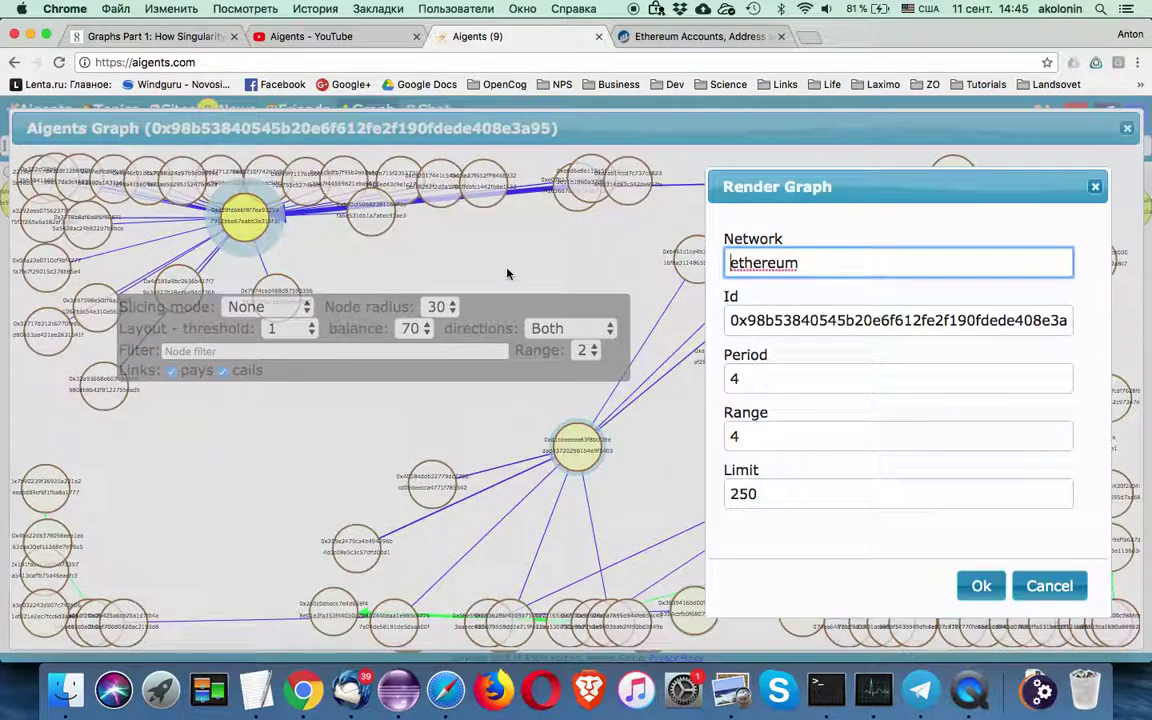
click(764, 496)
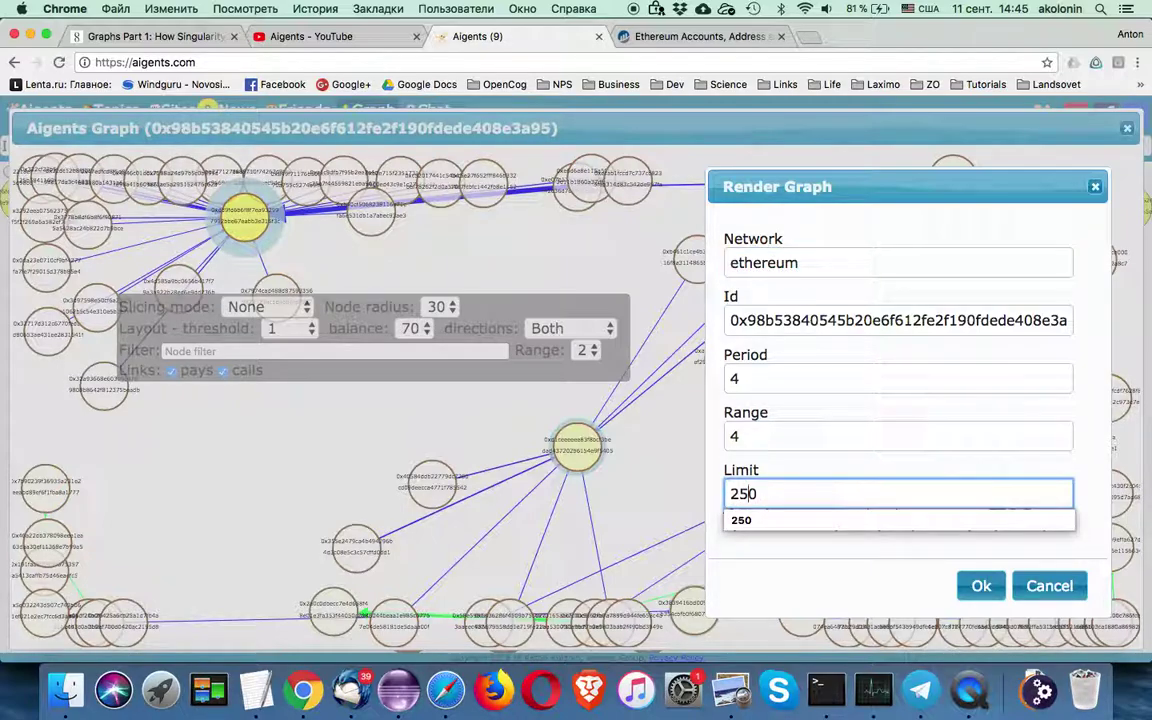
key(BackSpace)
key(BackSpace)
text(0)
key(Left)
key(BackSpace)
text(400)
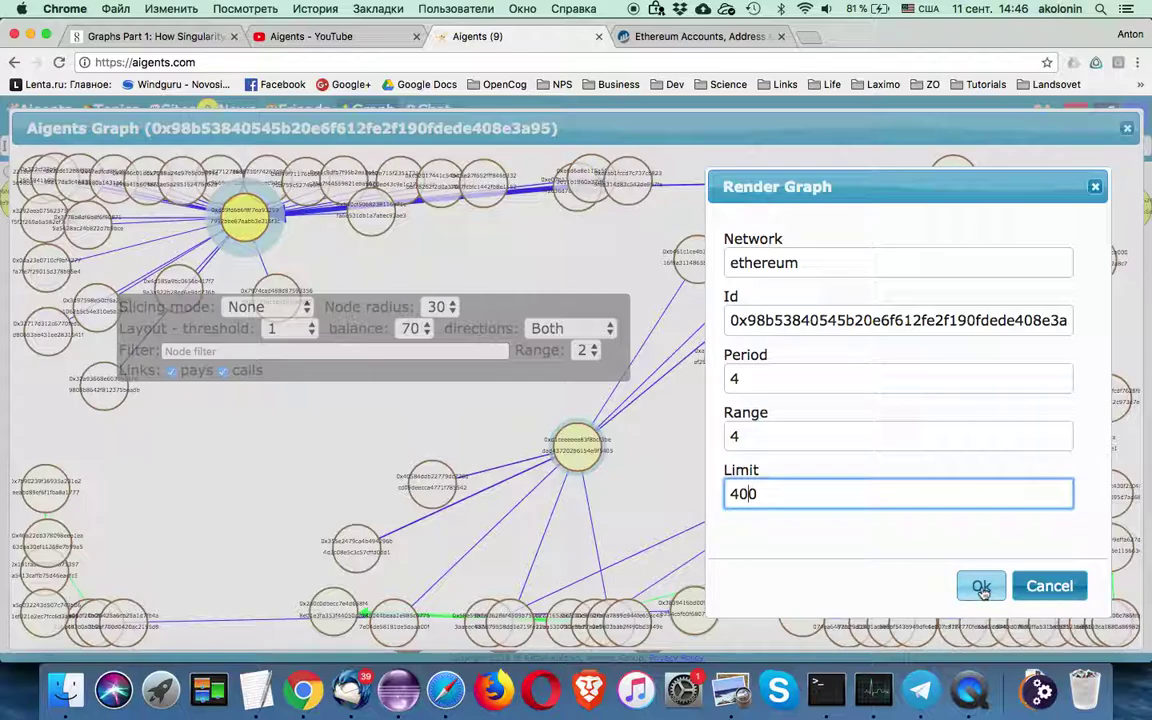
click(981, 588)
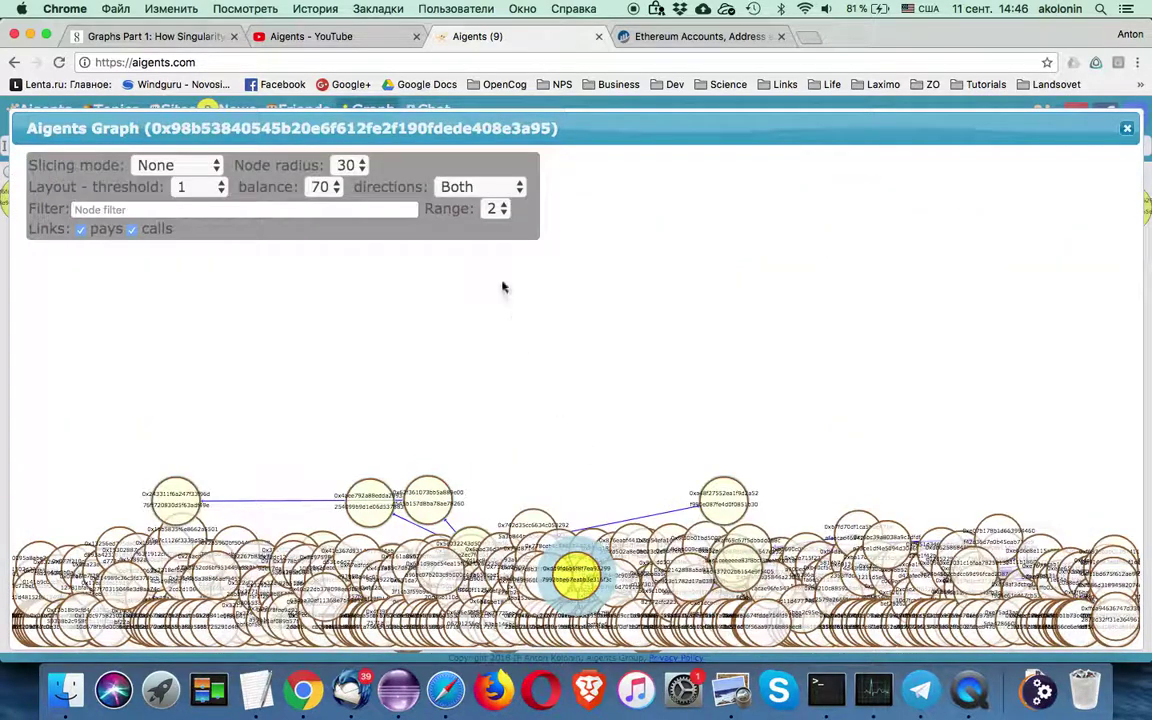
Set node radius to 20, then try layout balance 30 before settling on 90
click(345, 165)
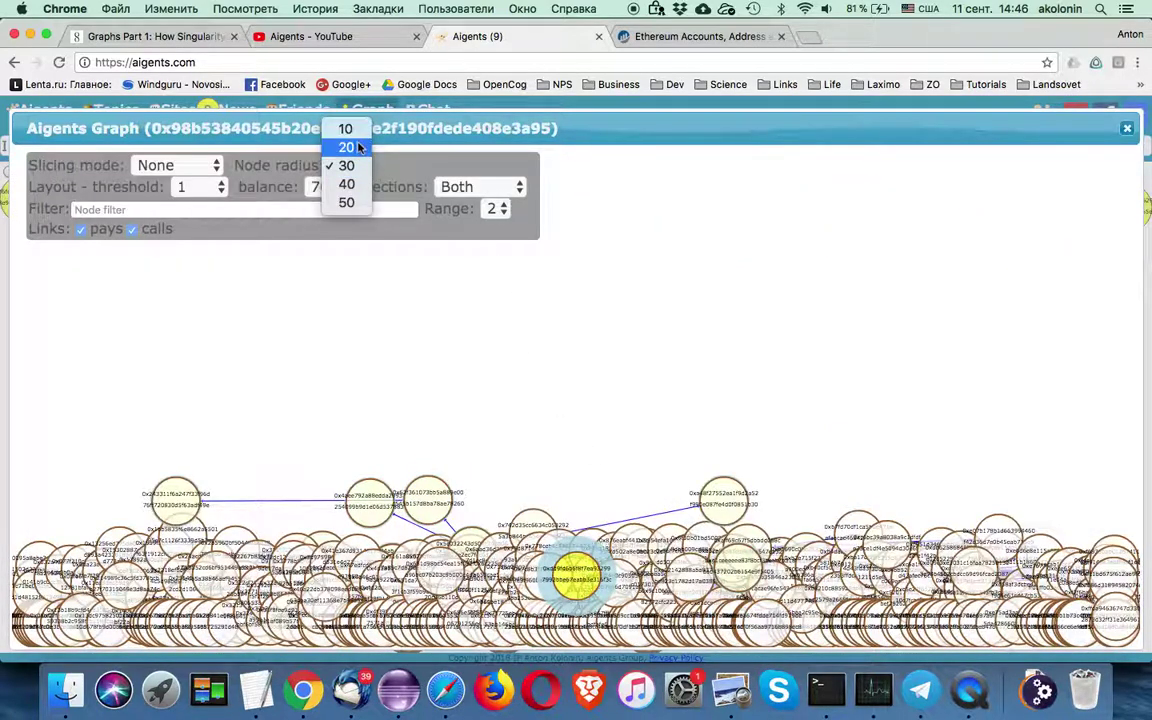
click(359, 147)
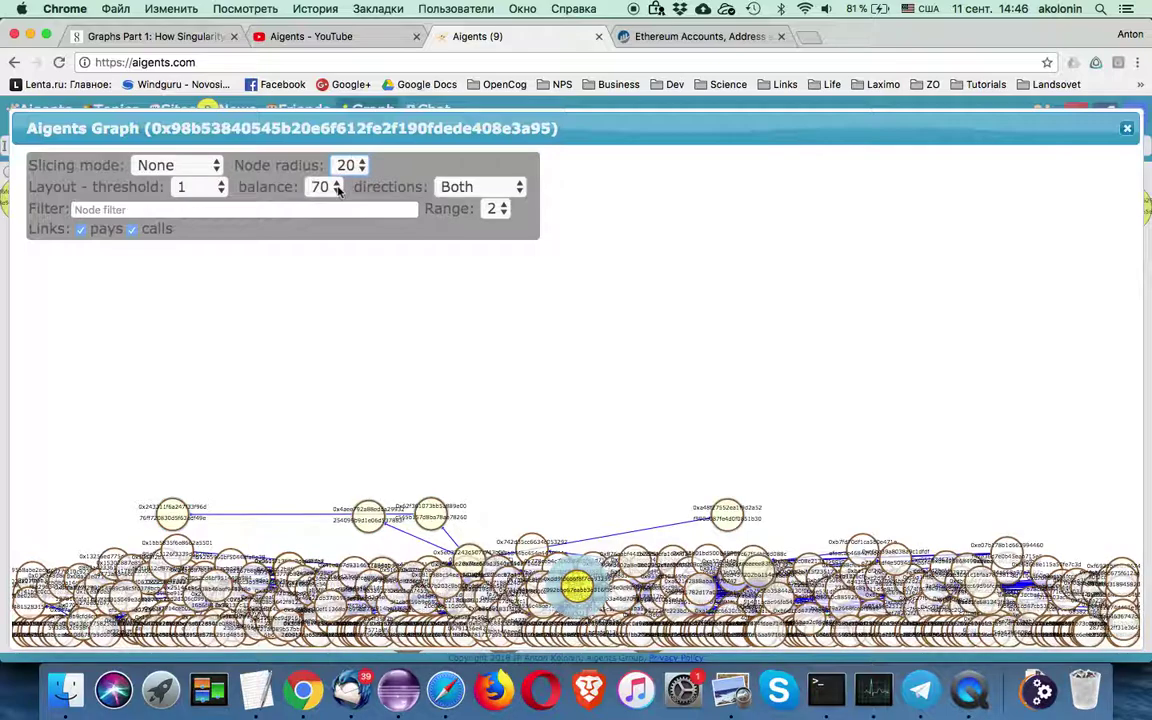
click(336, 188)
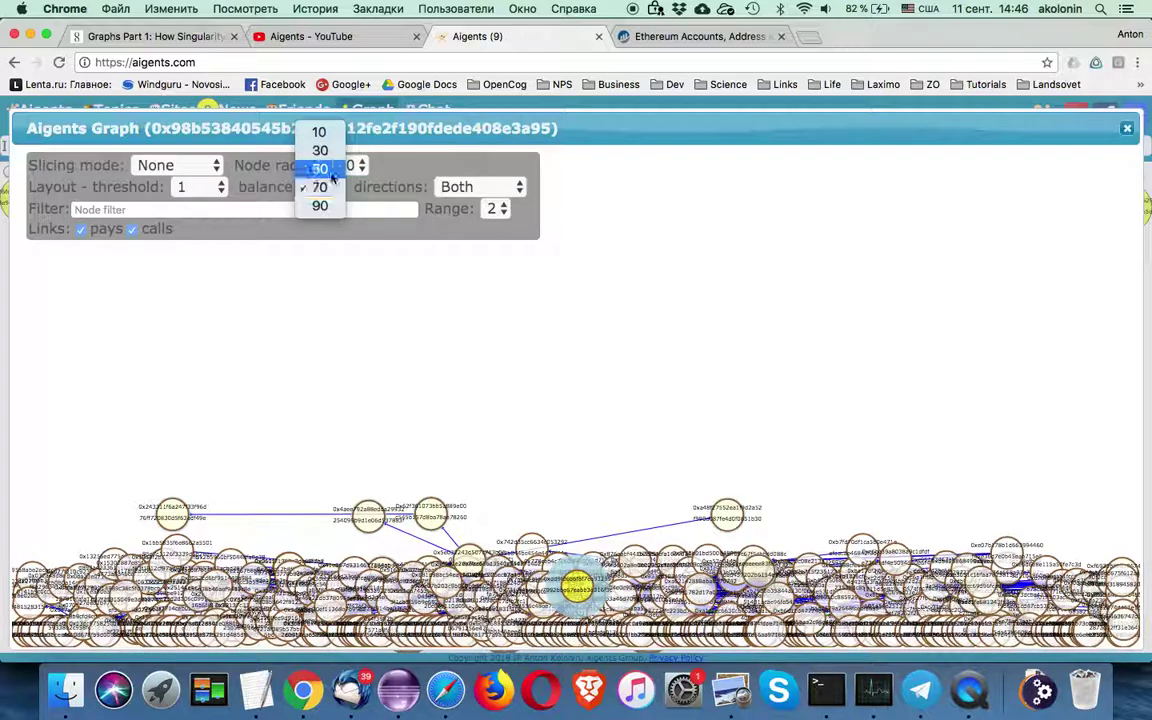
key(Escape)
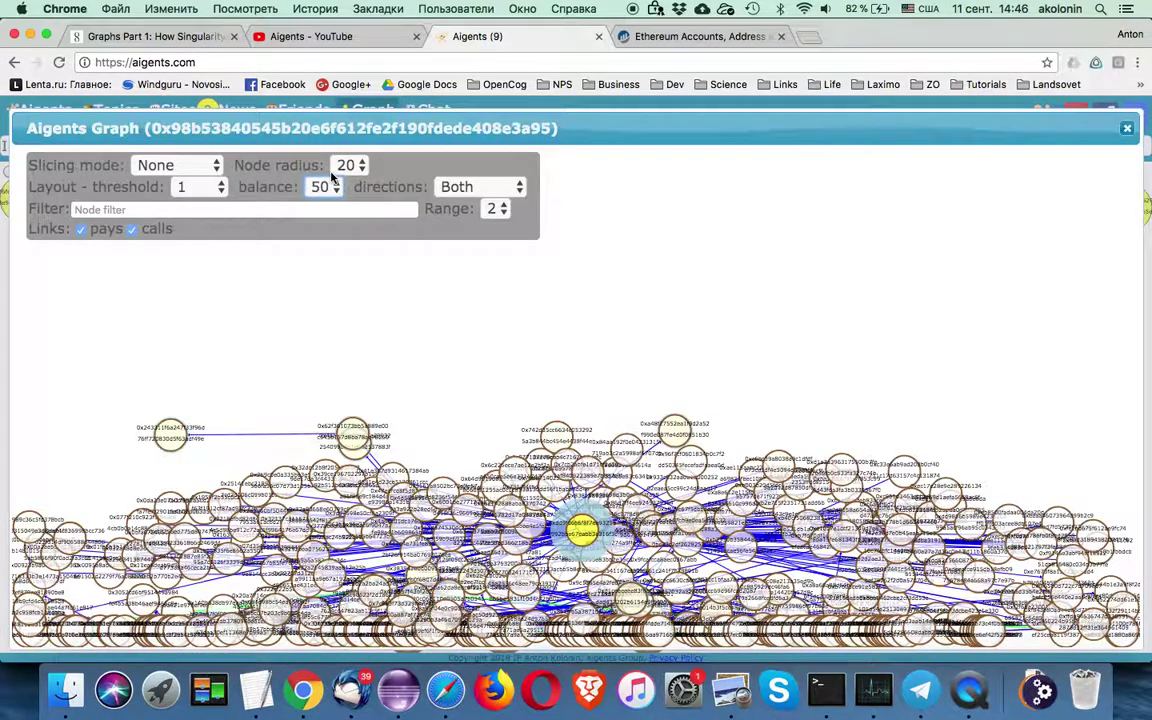
click(336, 186)
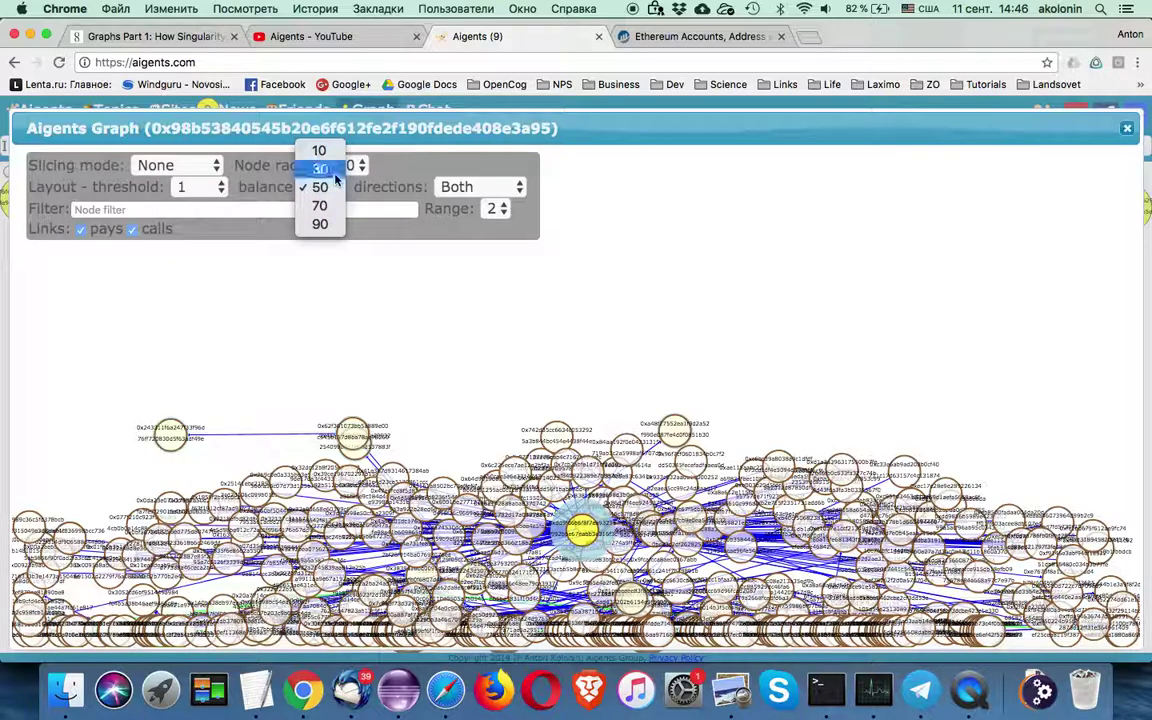
key(Escape)
key(3)
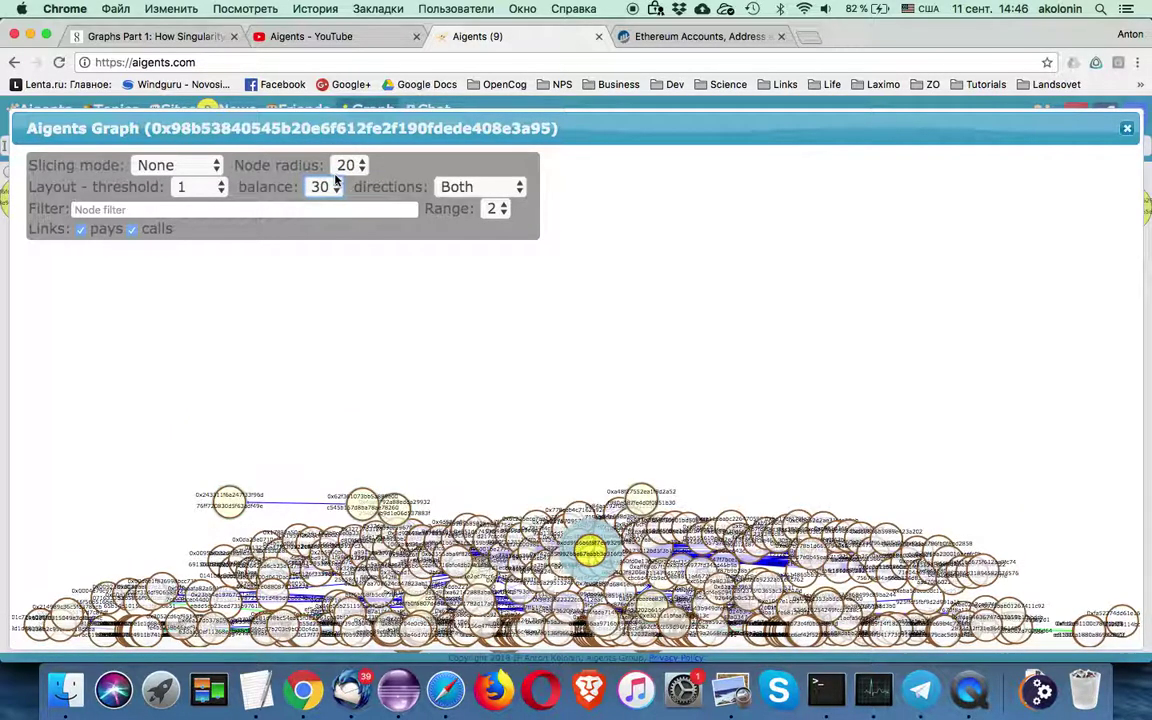
click(336, 186)
click(330, 241)
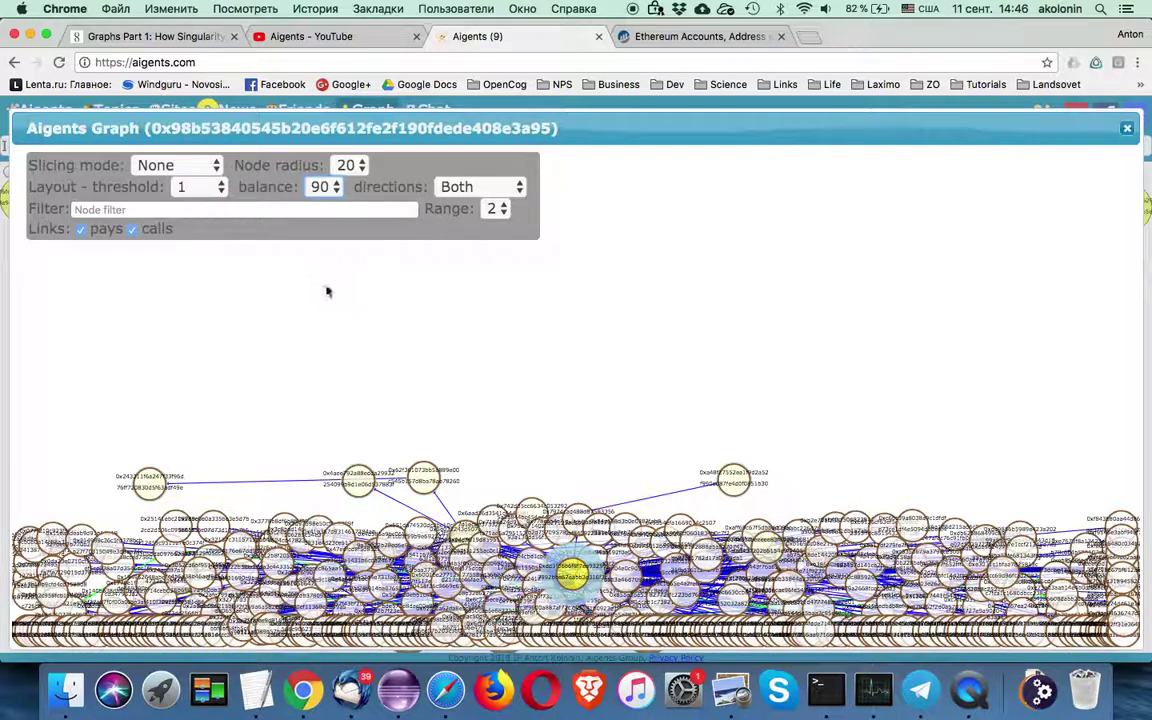
right_click(298, 265)
Cut the Limit from 400 to 200, re-render, and drag the settings panel to the centre
click(298, 265)
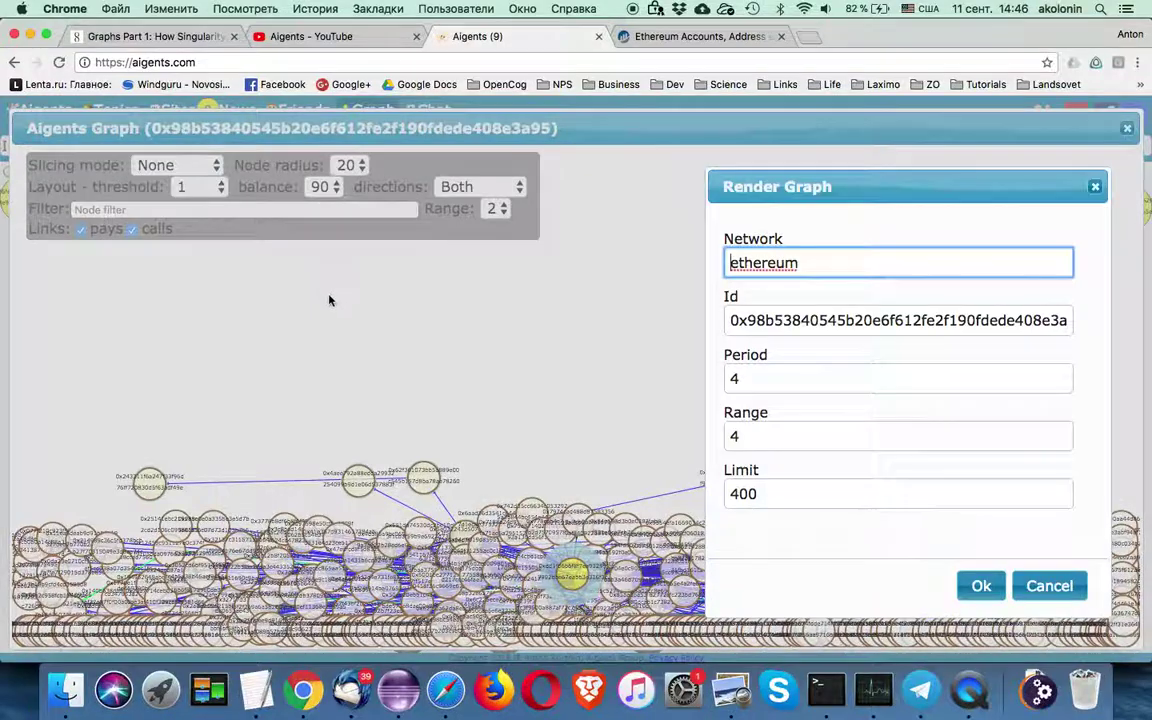
click(735, 494)
key(BackSpace)
text(2)
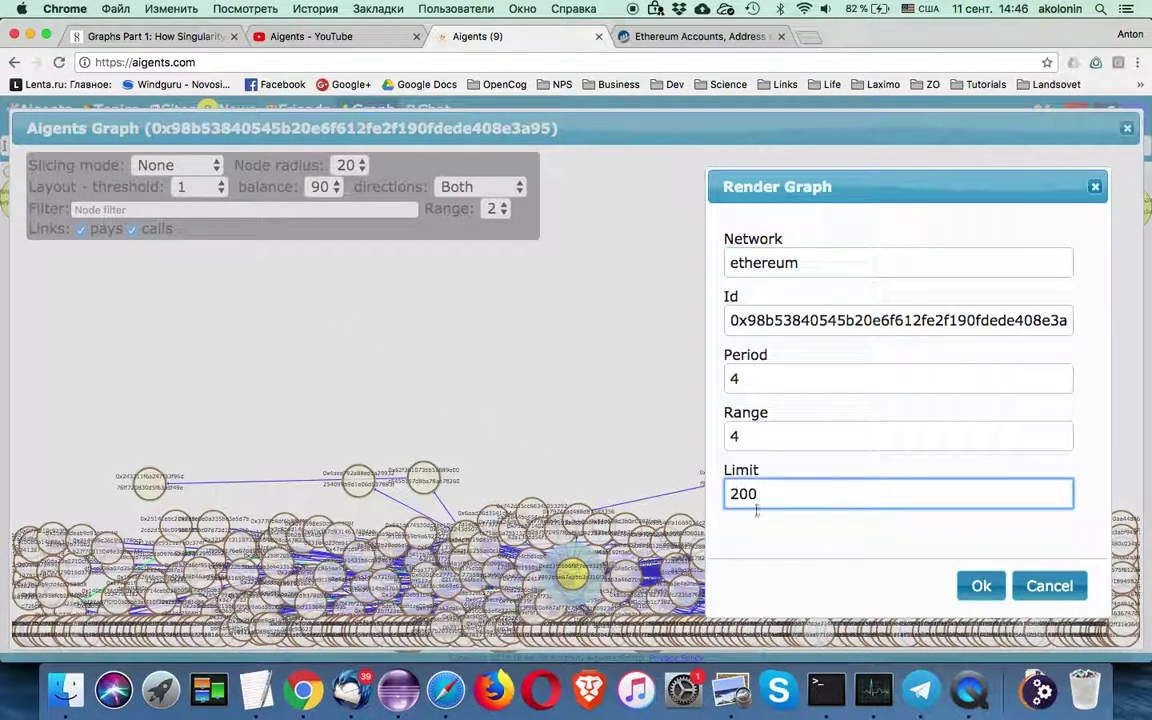
click(978, 586)
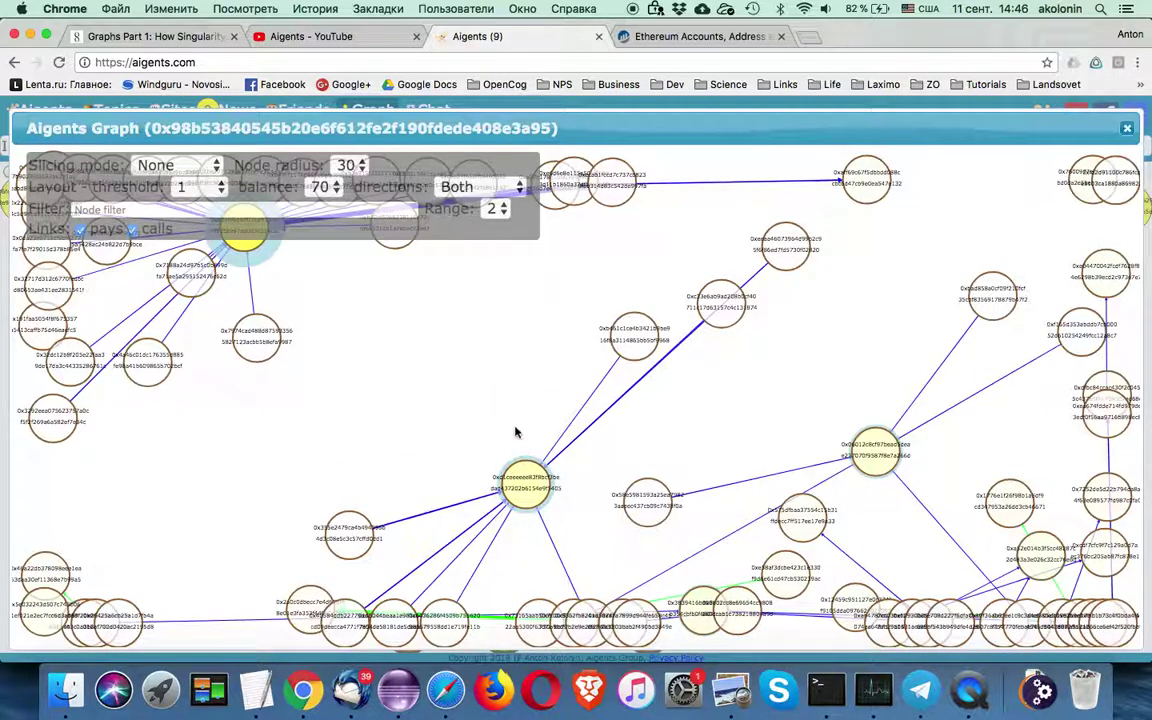
drag(397, 176, 772, 375)
Set the node radius to 20 and switch the layout directions to Horizontal
click(716, 381)
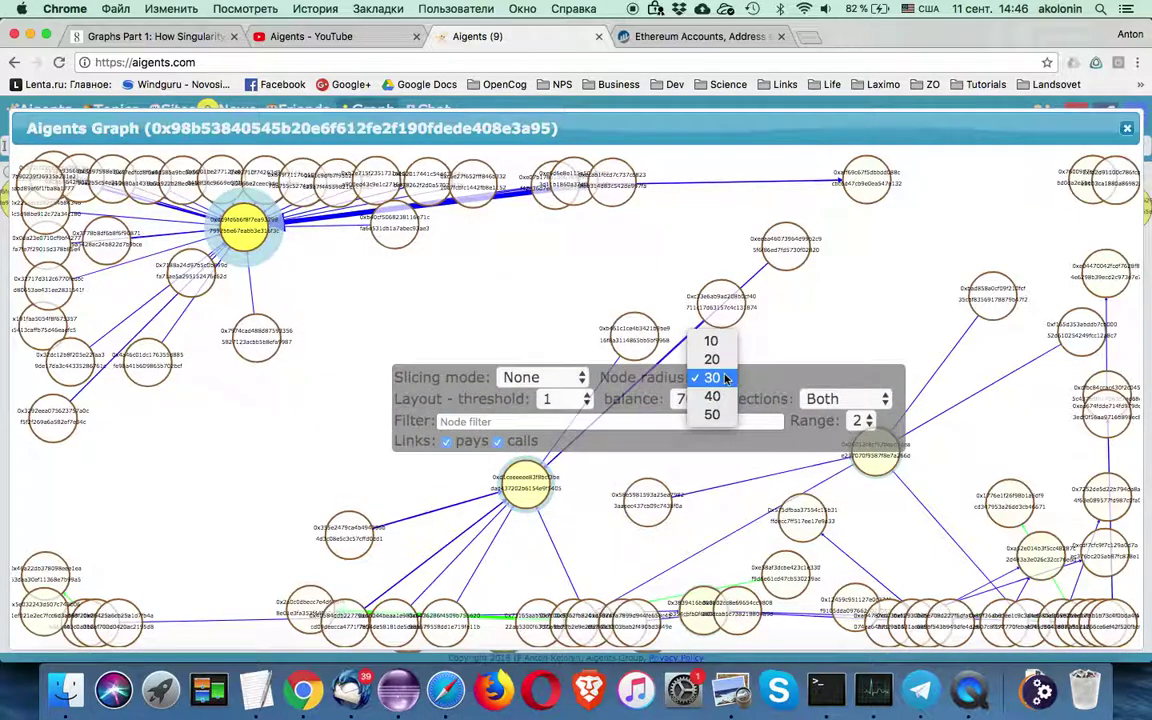
click(712, 358)
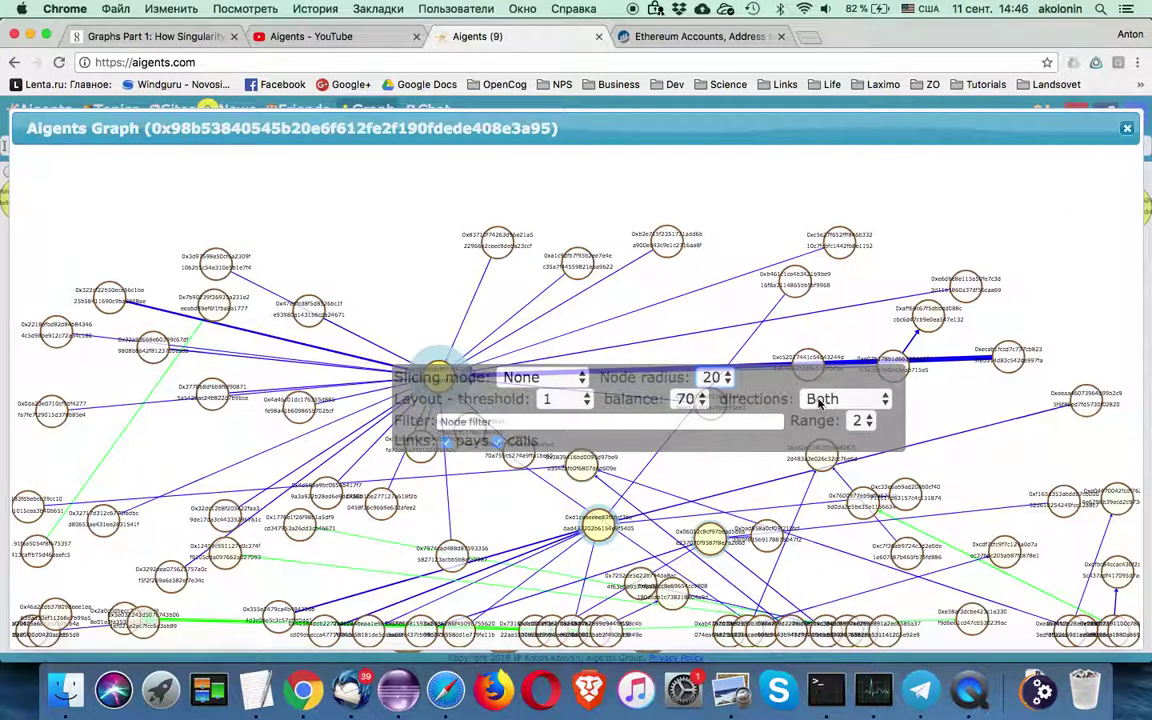
click(820, 400)
click(822, 418)
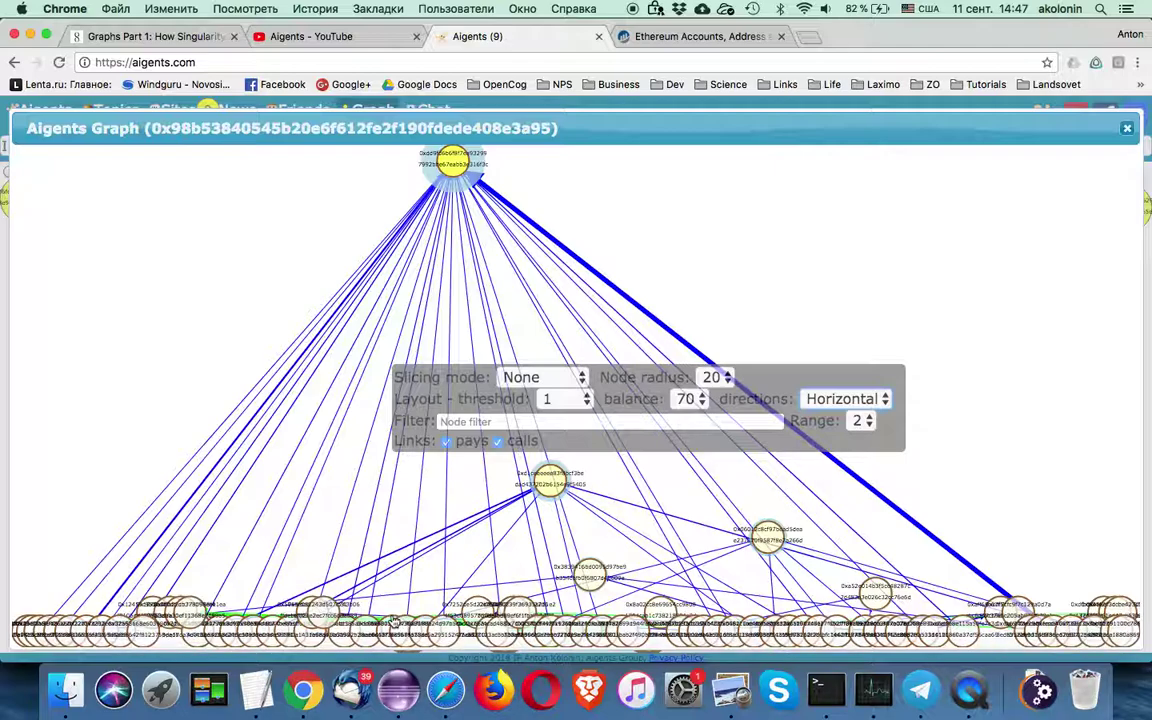
Filter the graph to the top yellow node with a 1-hop filter range
click(456, 165)
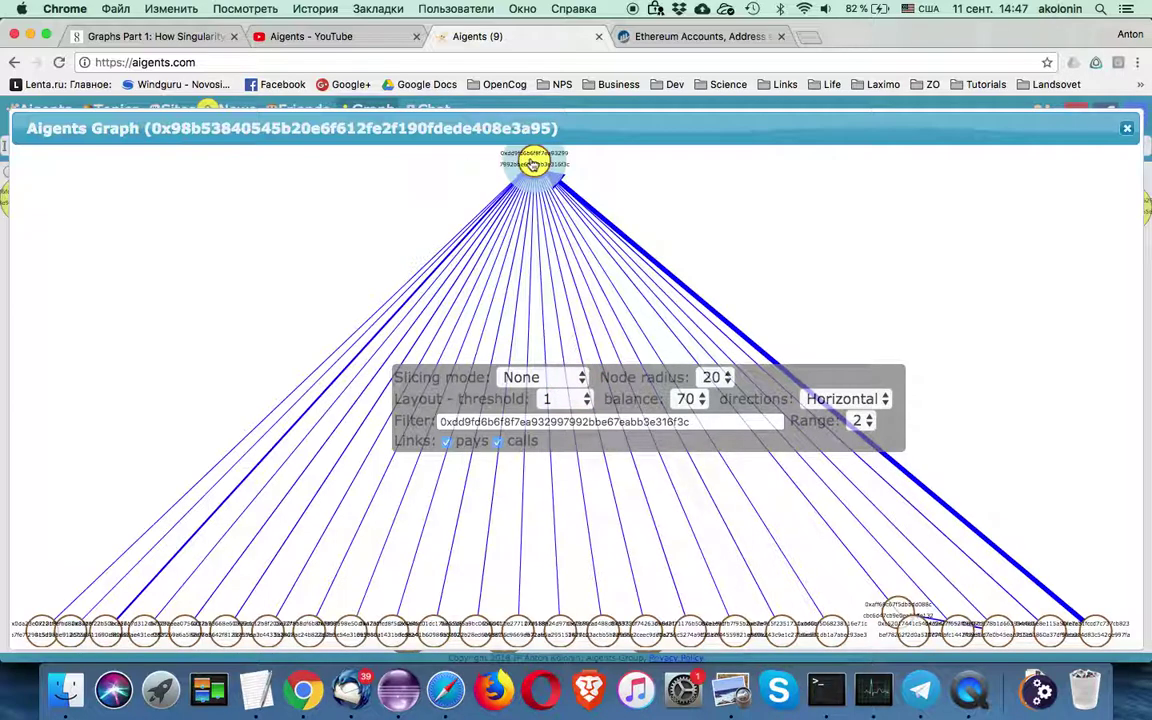
click(866, 420)
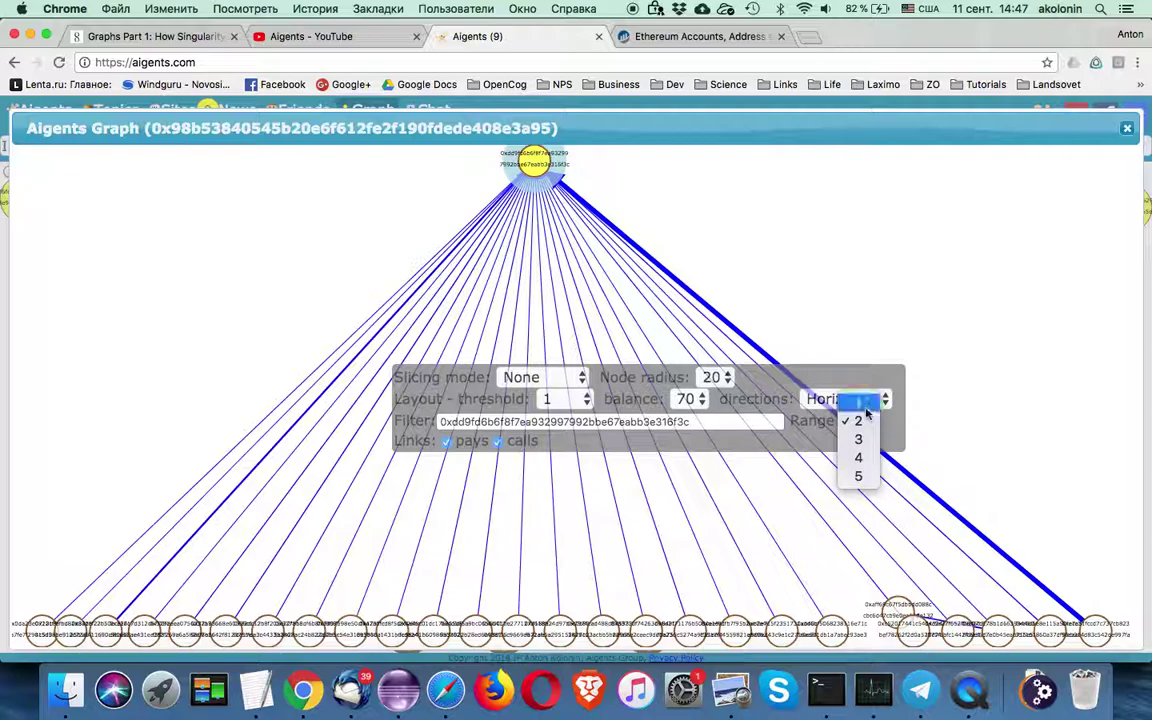
click(866, 408)
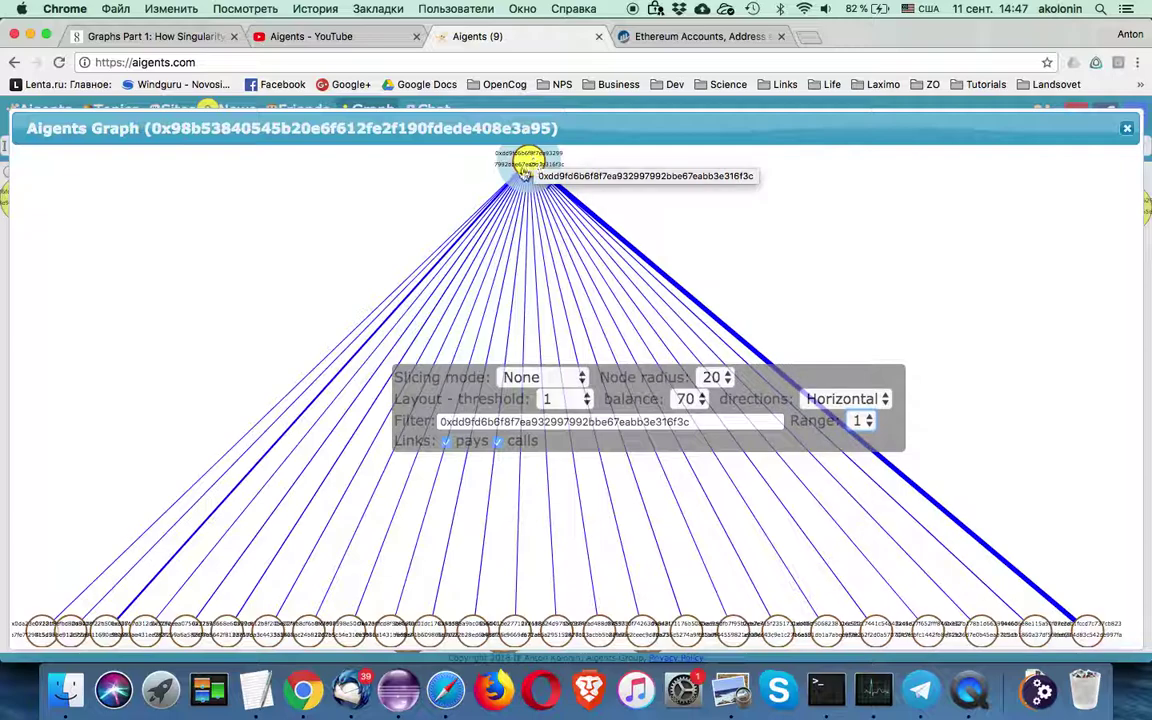
Step the graph range from 2 up to 5, clear the node filter, and move the settings panel aside
click(852, 421)
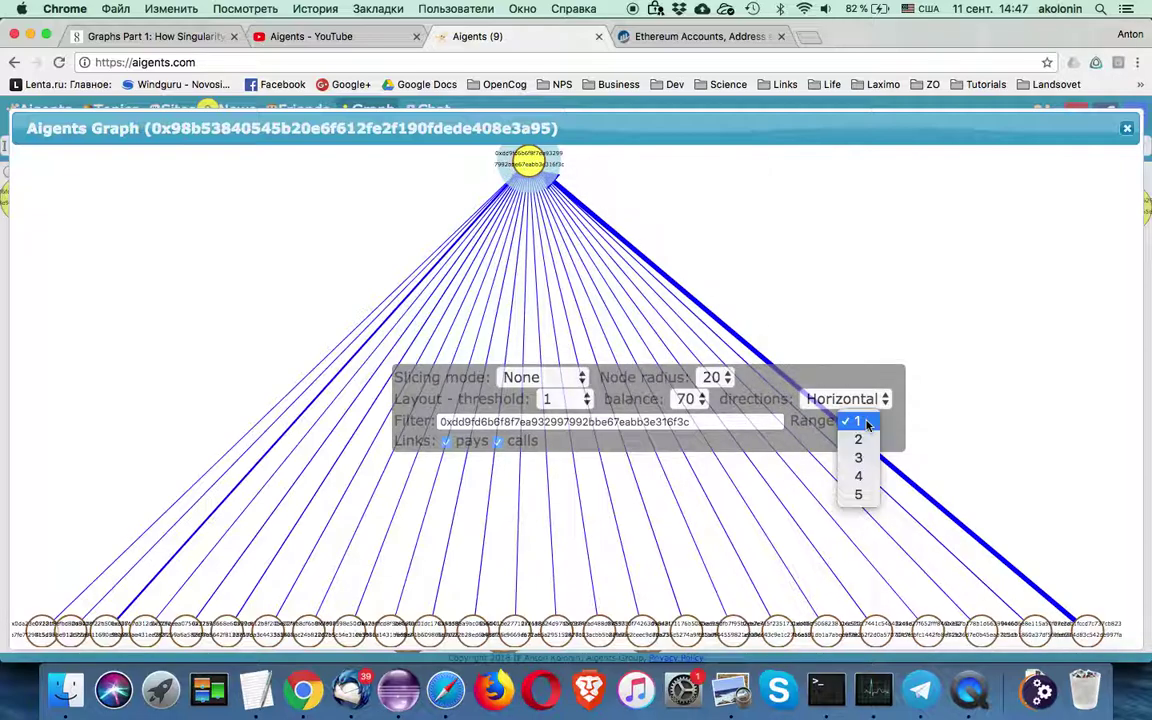
click(858, 437)
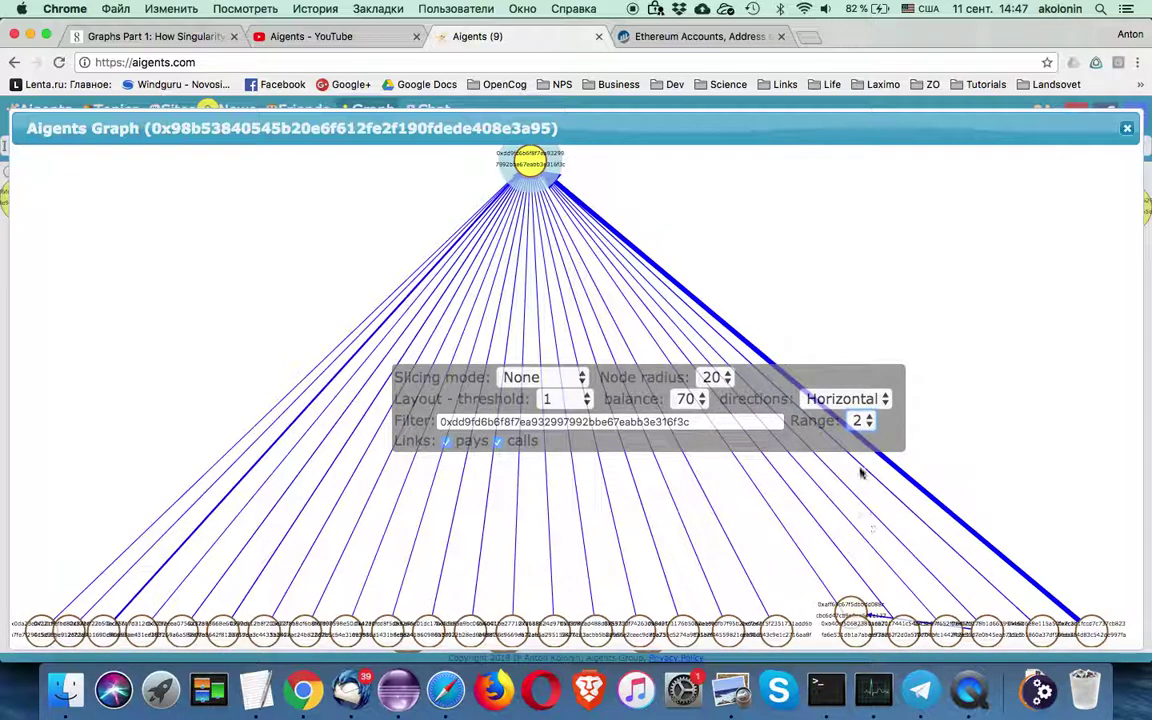
click(861, 421)
click(869, 438)
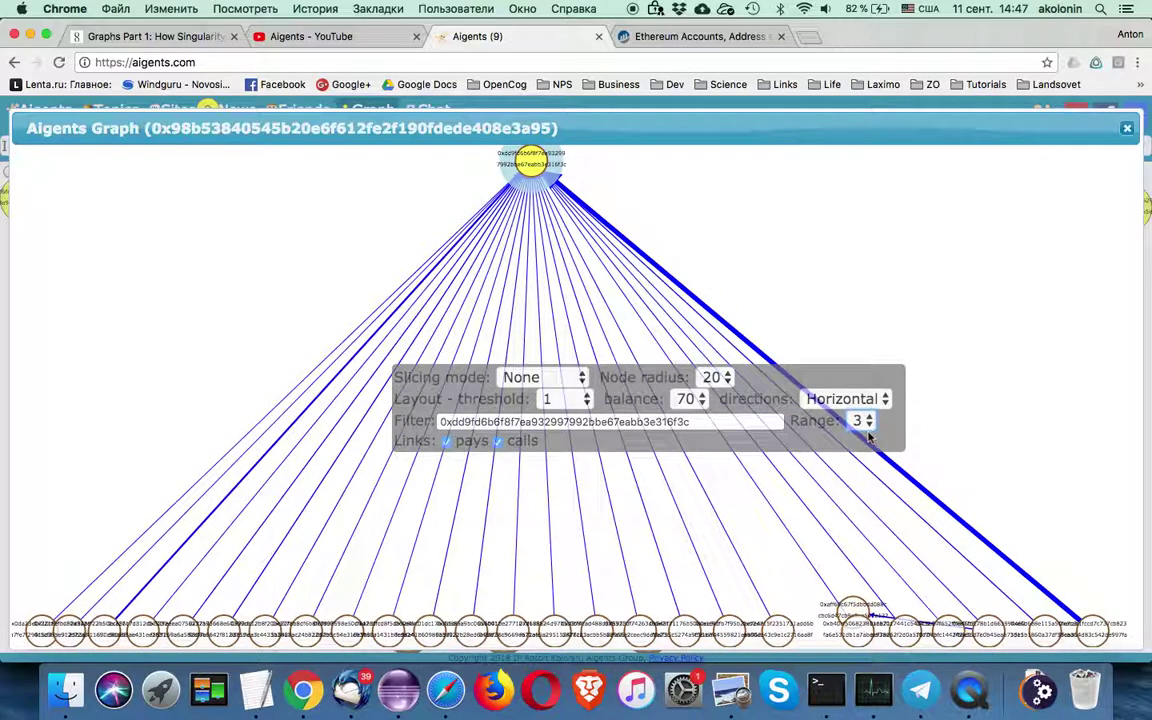
click(867, 428)
click(866, 440)
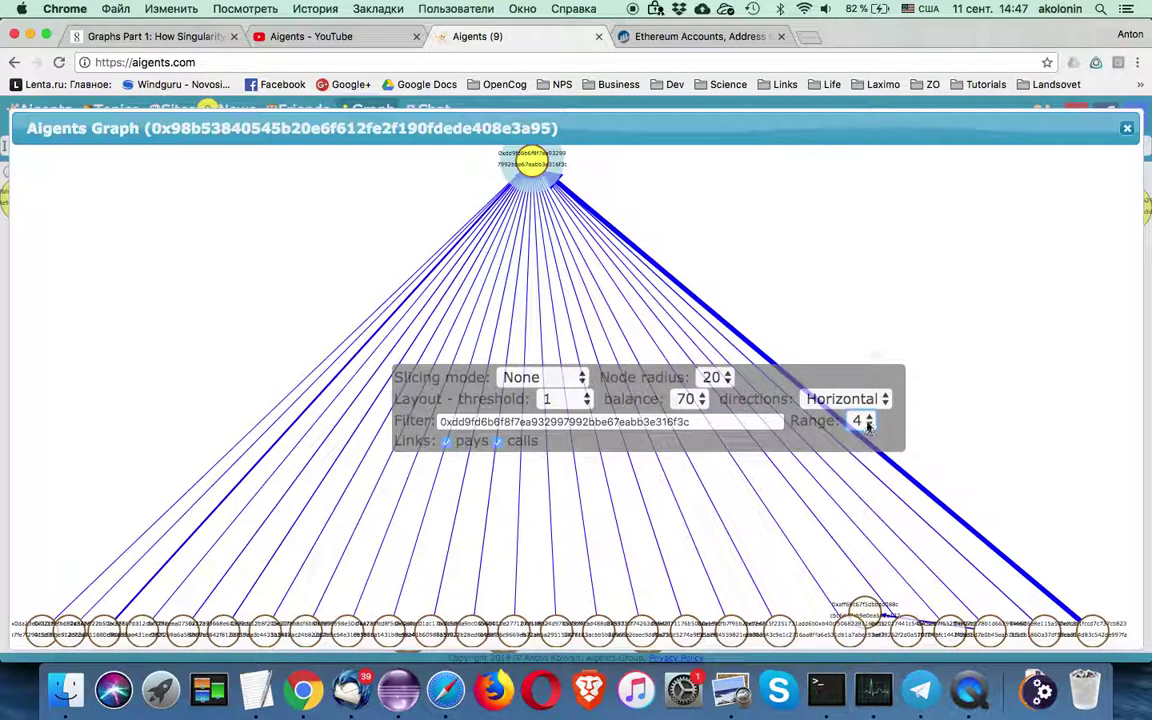
click(866, 438)
click(868, 442)
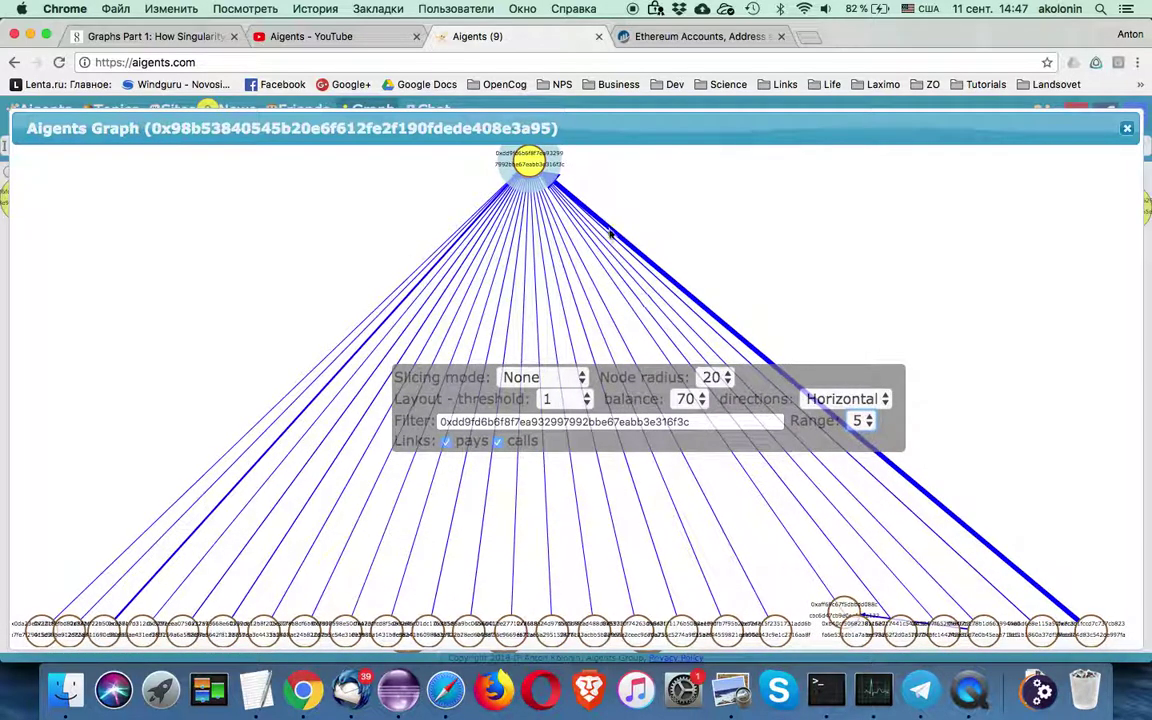
click(776, 424)
drag(775, 395, 962, 183)
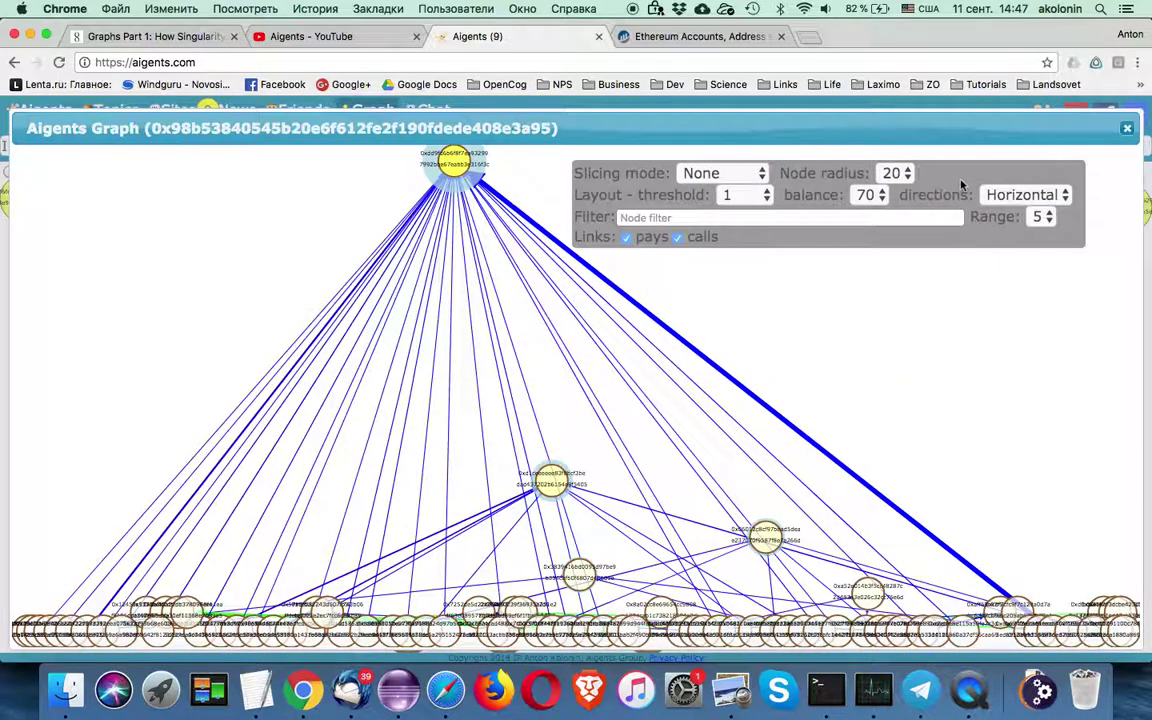
Filter on the central, right-hand and a bottom-row node in turn, clearing the filter between them
click(553, 483)
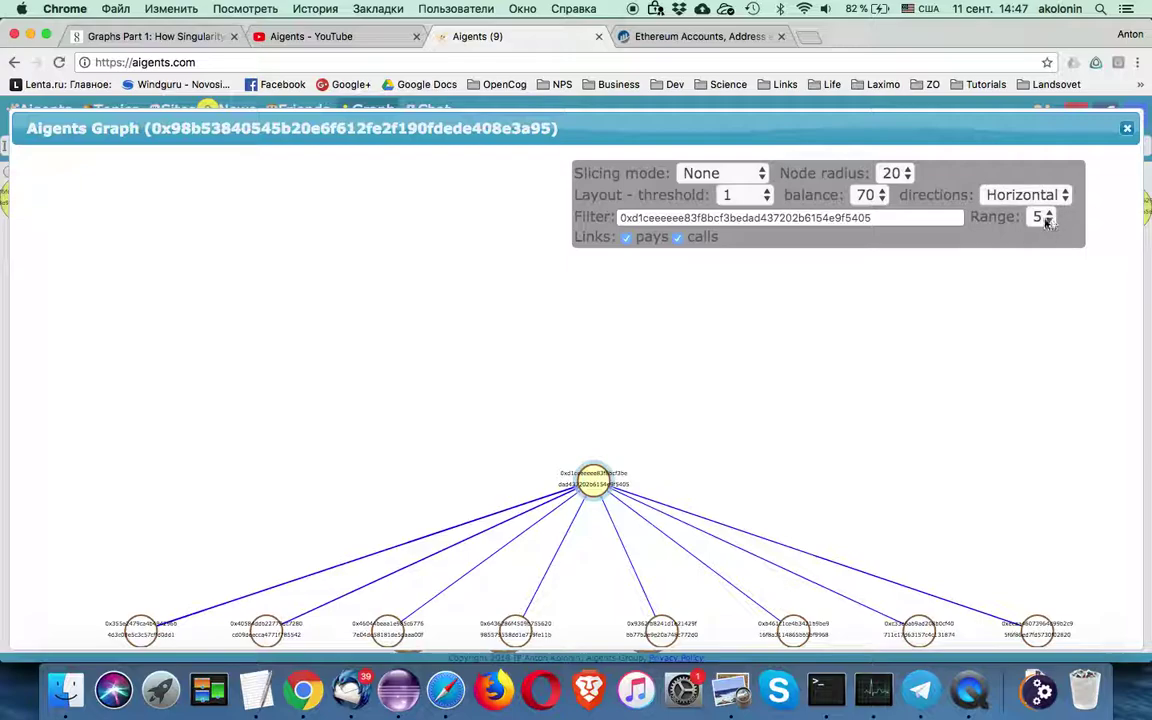
click(955, 217)
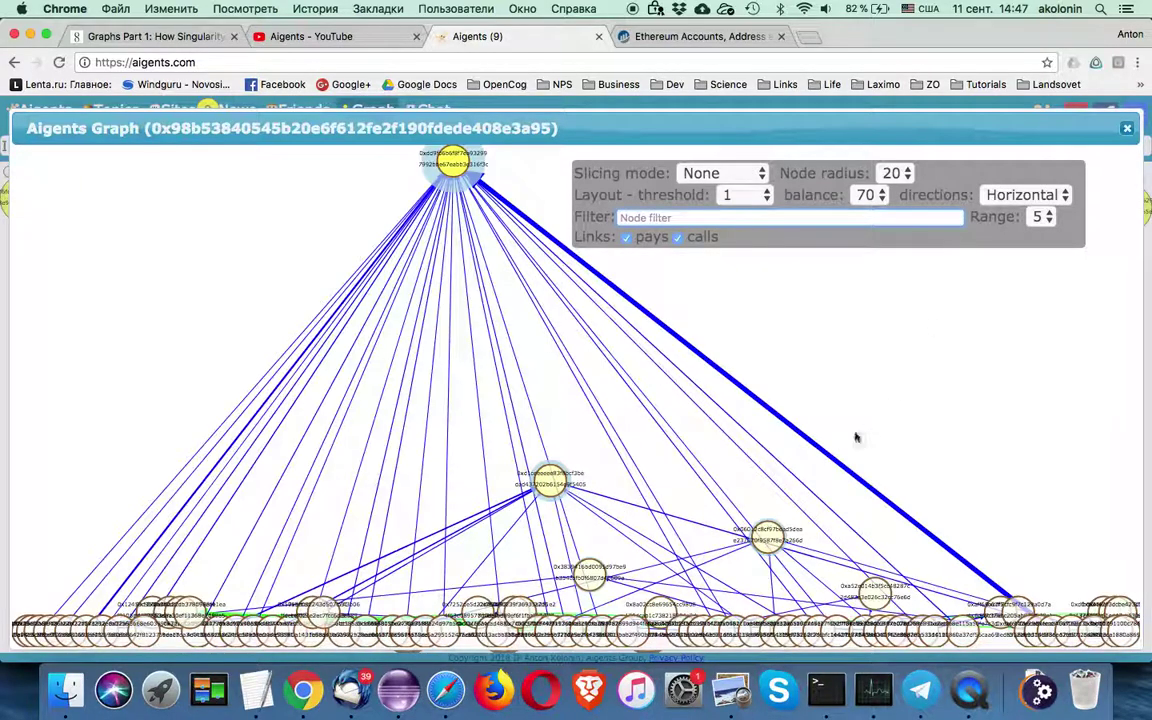
click(766, 537)
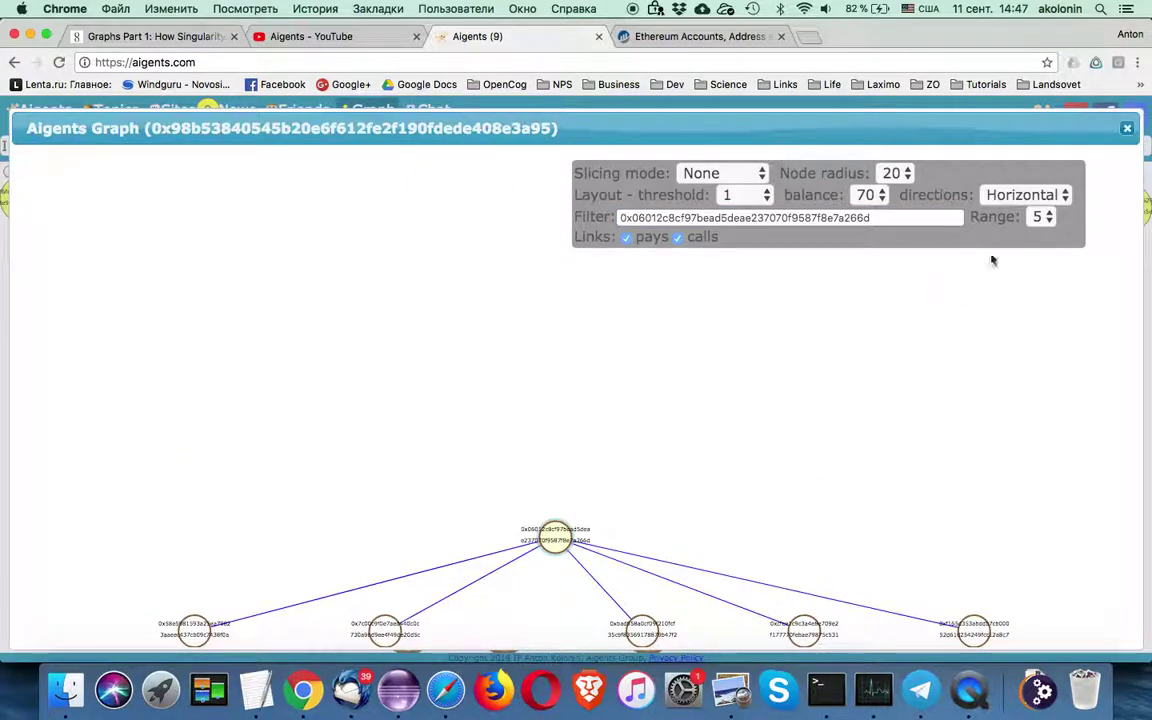
click(955, 217)
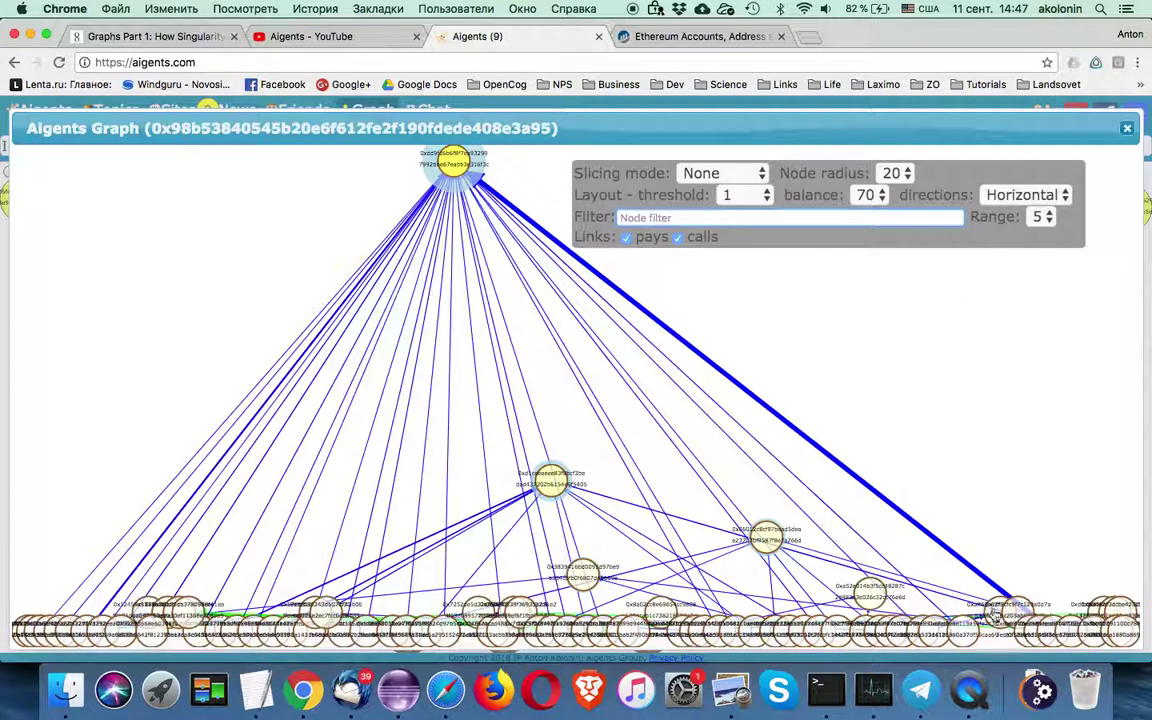
click(985, 600)
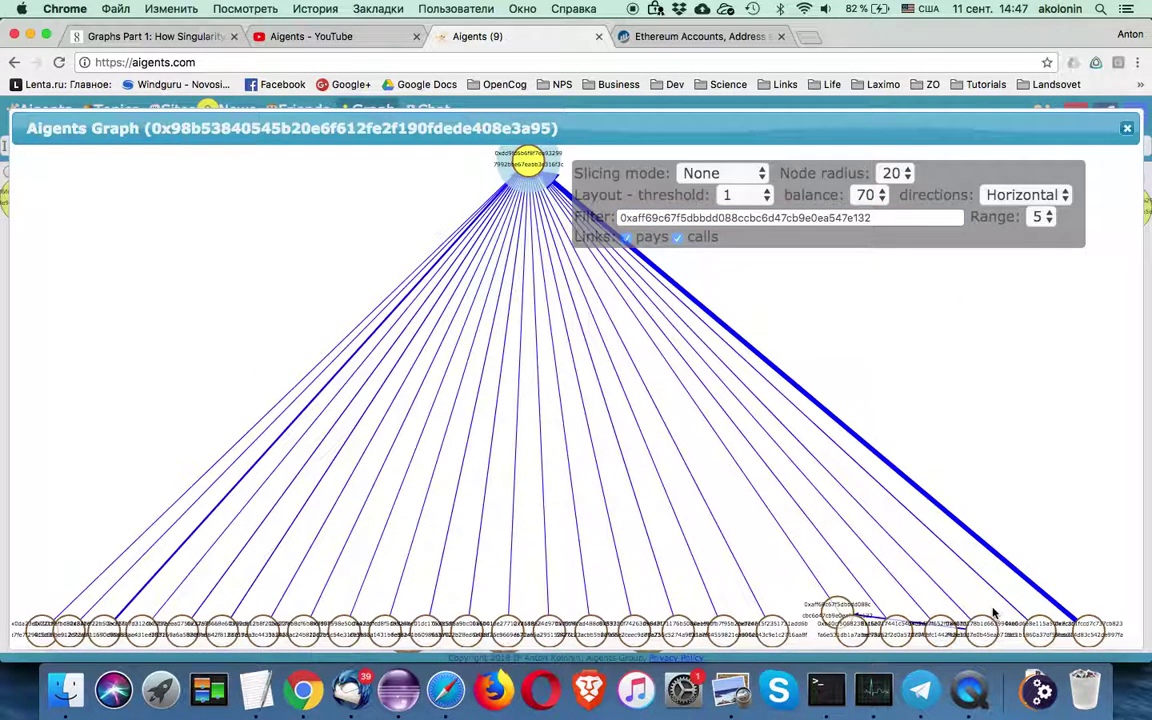
Filter to the top contract node, select its full address, and bring up the Dice2Win Etherscan page
click(530, 163)
drag(873, 217, 622, 218)
key(super+c)
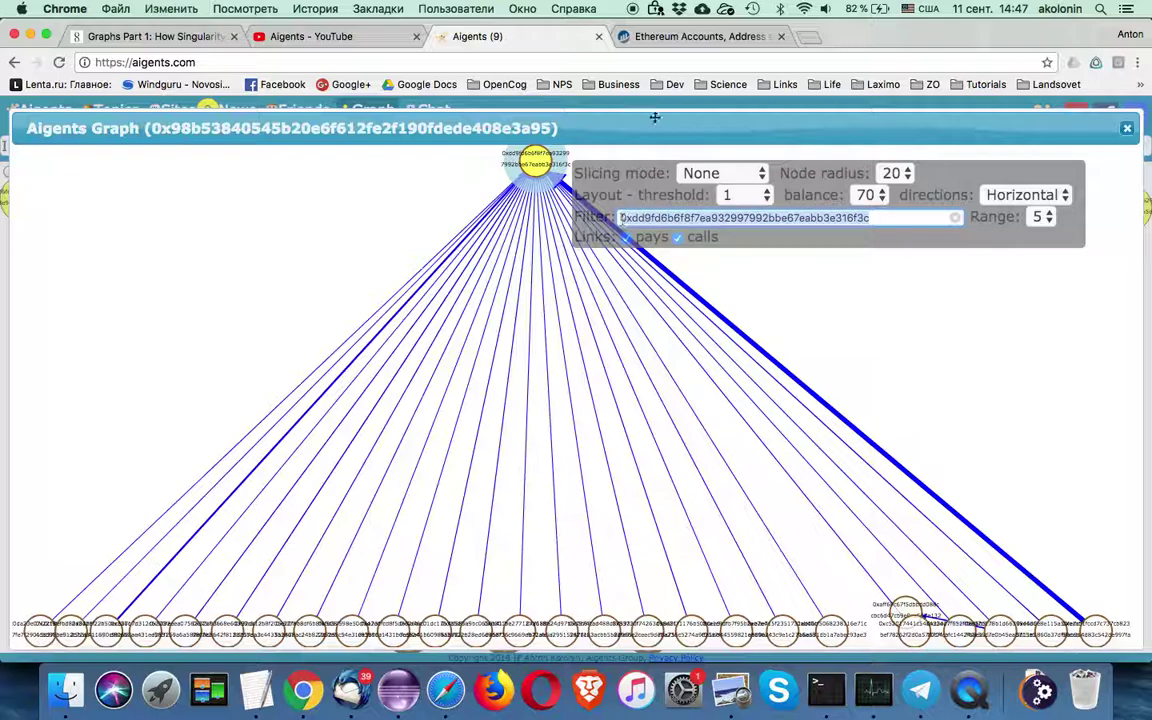
click(620, 38)
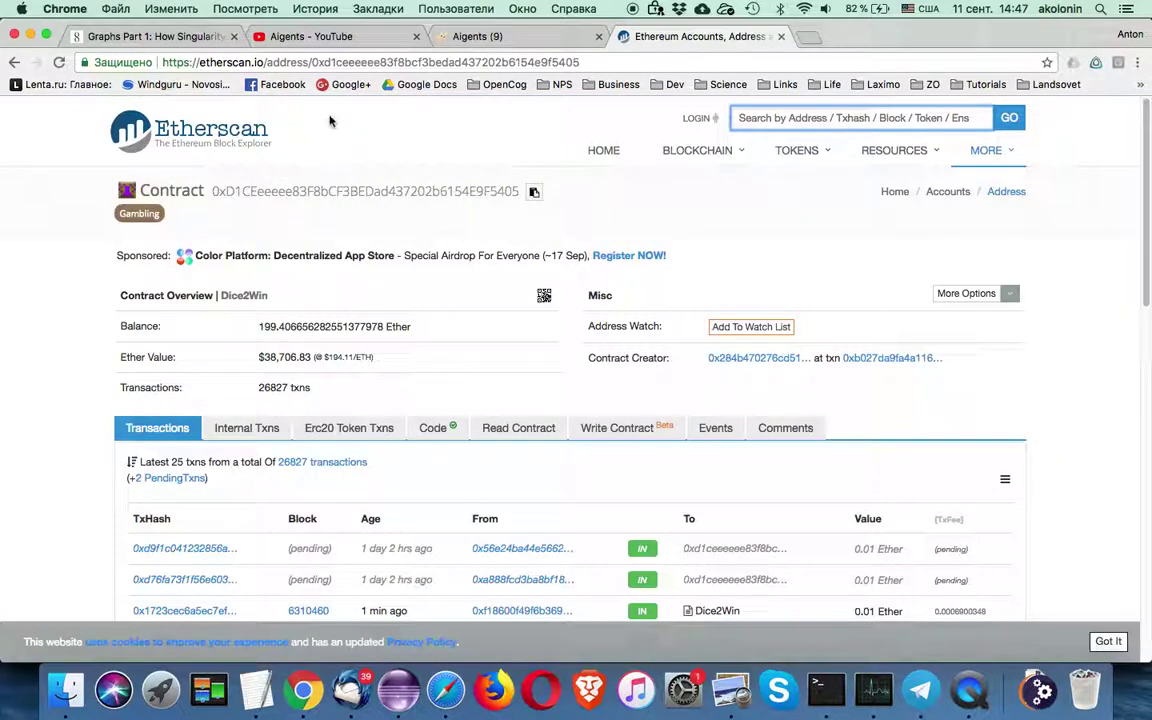
Load Etherscan for 0xdd9fd6b6f8f7ea932997992bbe67eabb3e316f3c by pasting it into the URL, then return to Aigents
drag(310, 62, 692, 62)
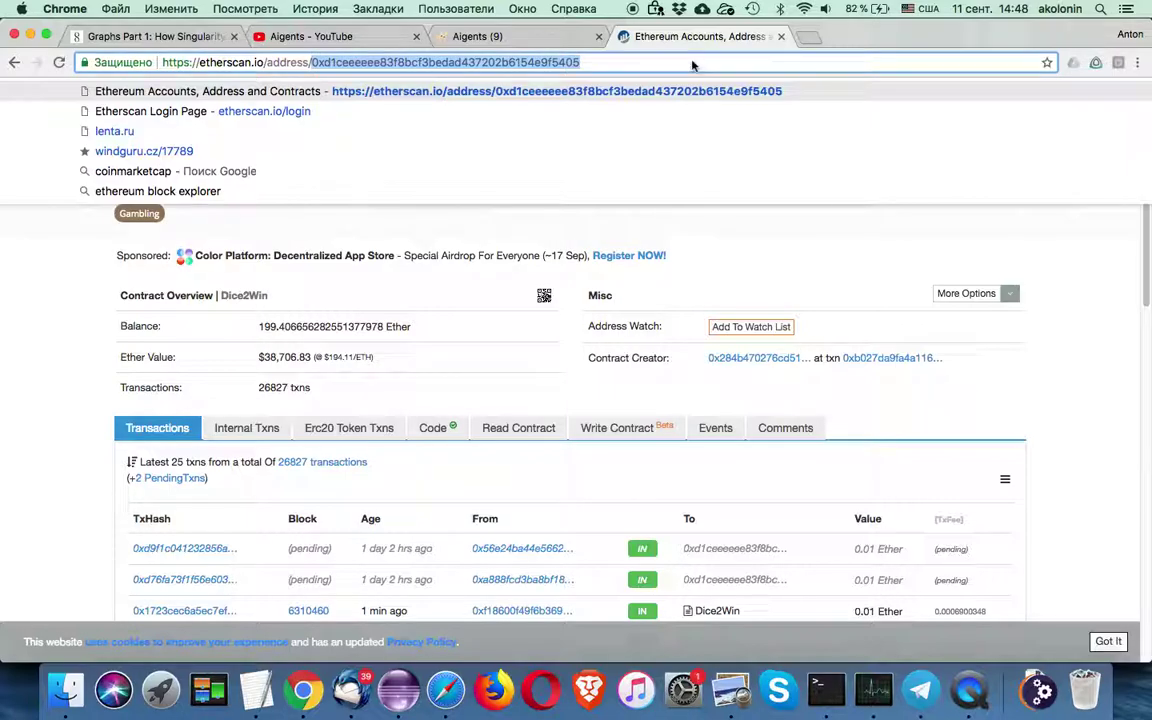
key(super+v)
key(Return)
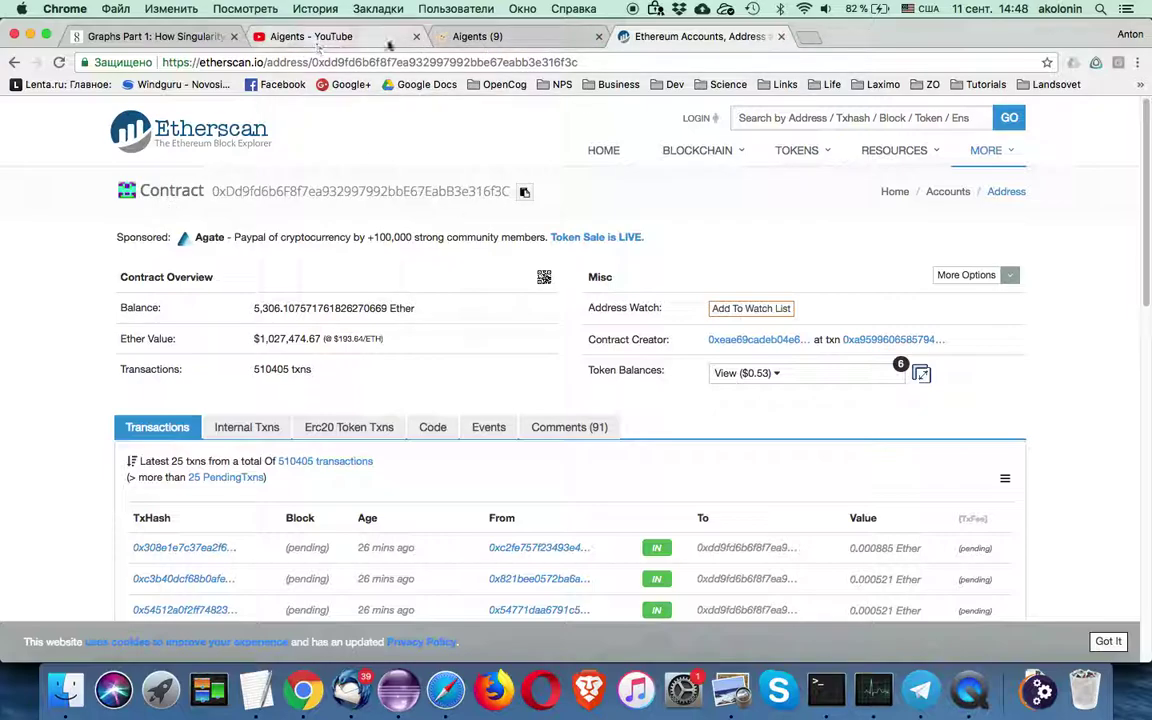
click(472, 36)
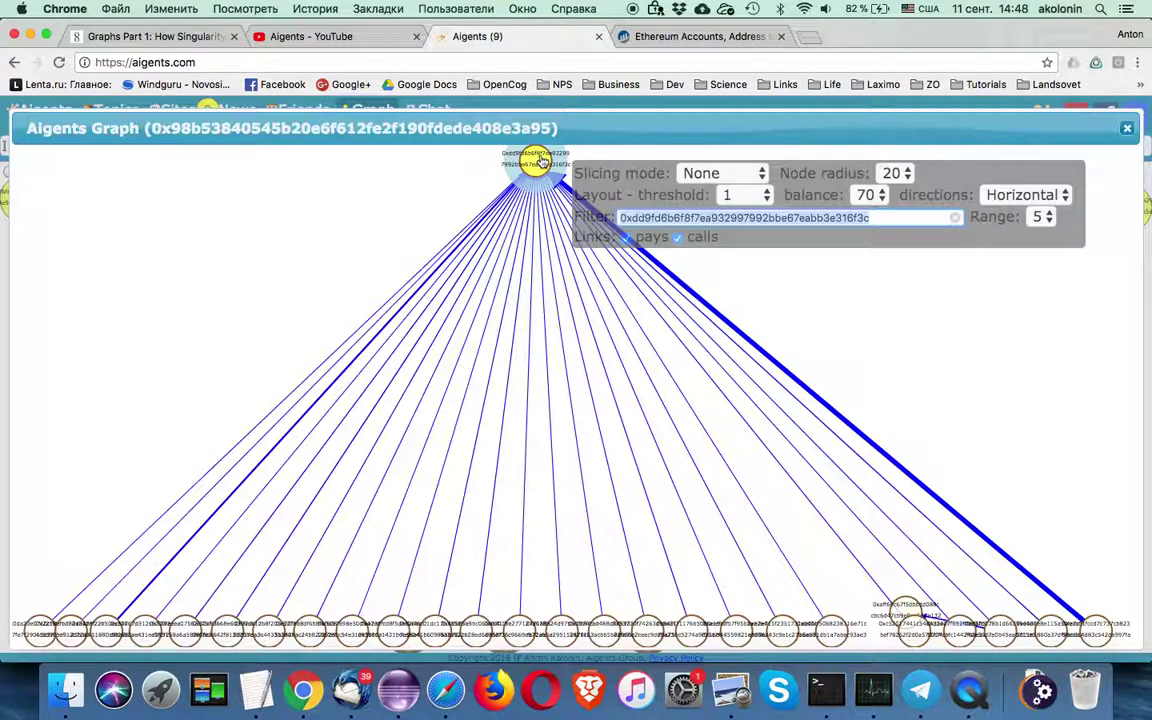
Clear the filter, filter to the 0xd1ceeeee Dice2Win node, and select its full address
click(955, 222)
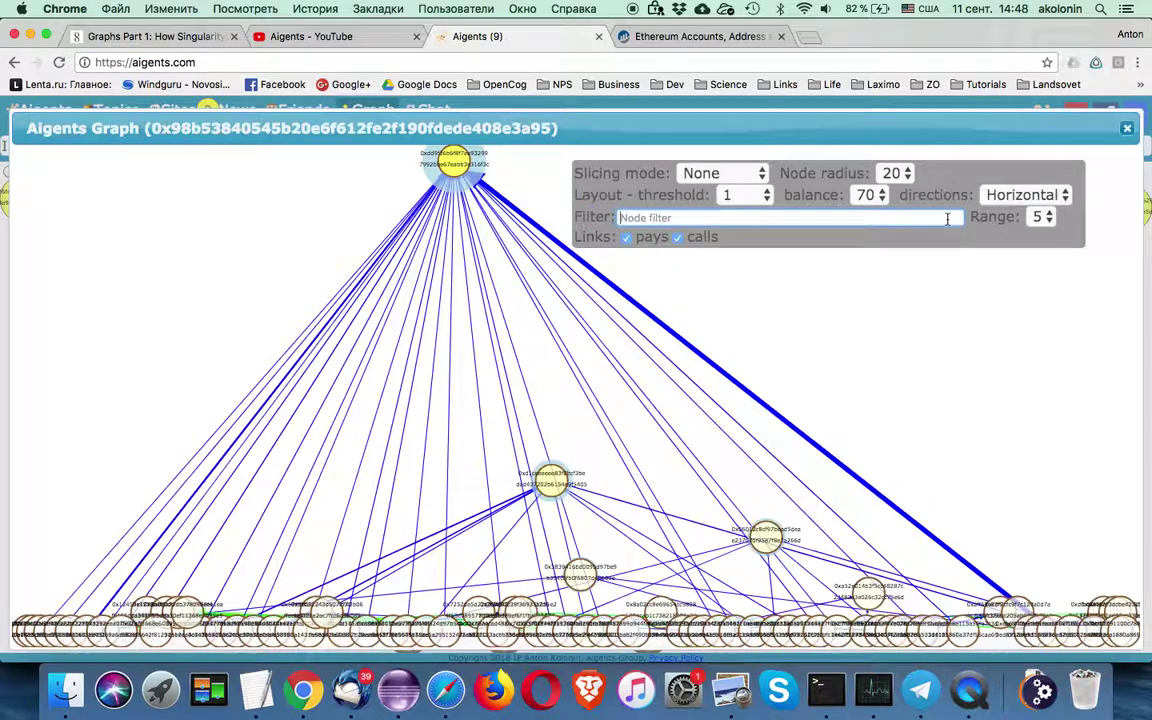
click(545, 484)
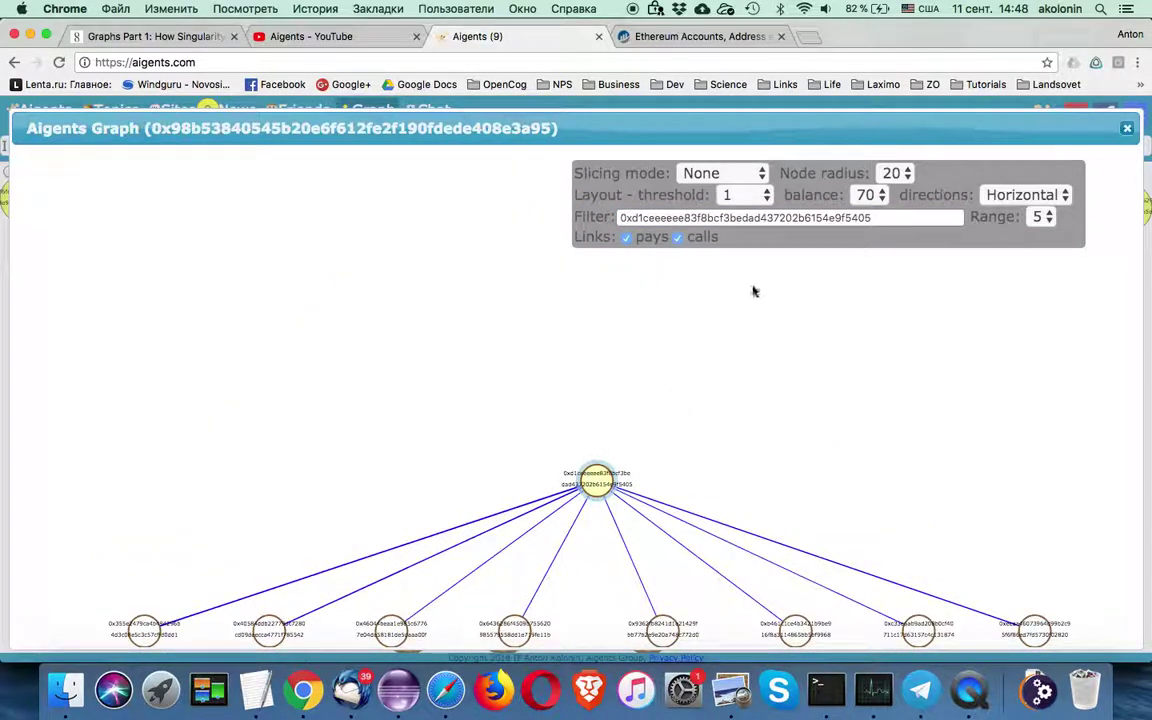
drag(873, 218, 617, 218)
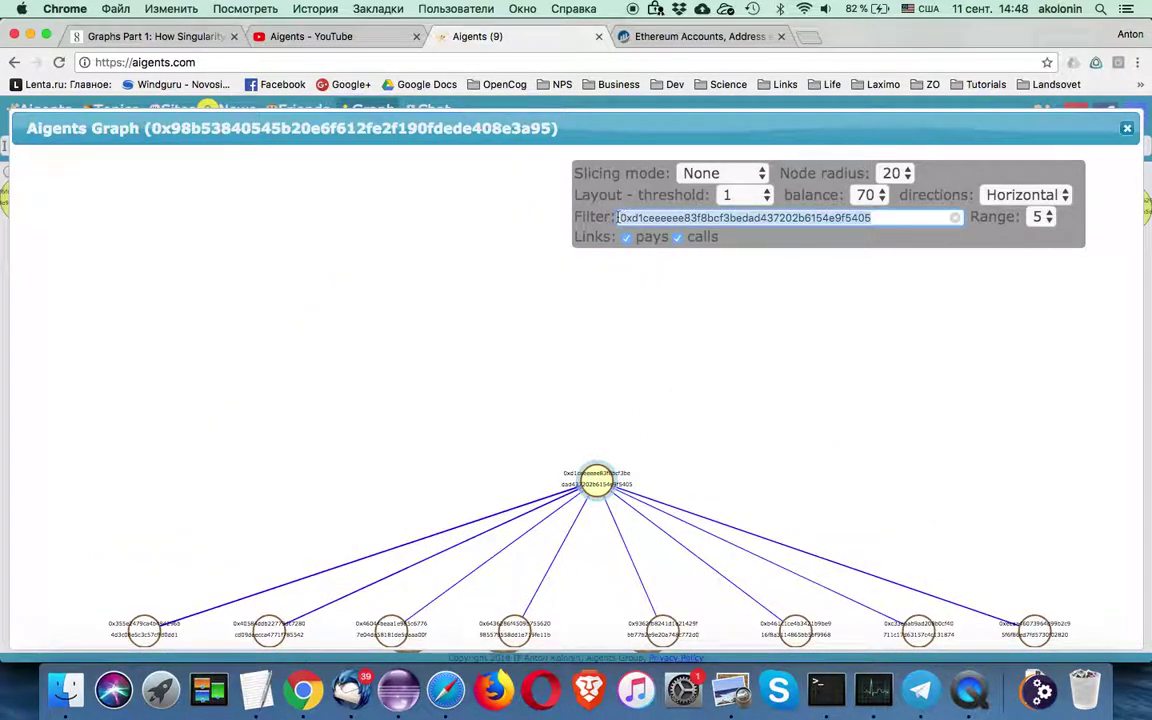
Load the Dice2Win address's Etherscan page from the URL bar, then return to Aigents
click(737, 38)
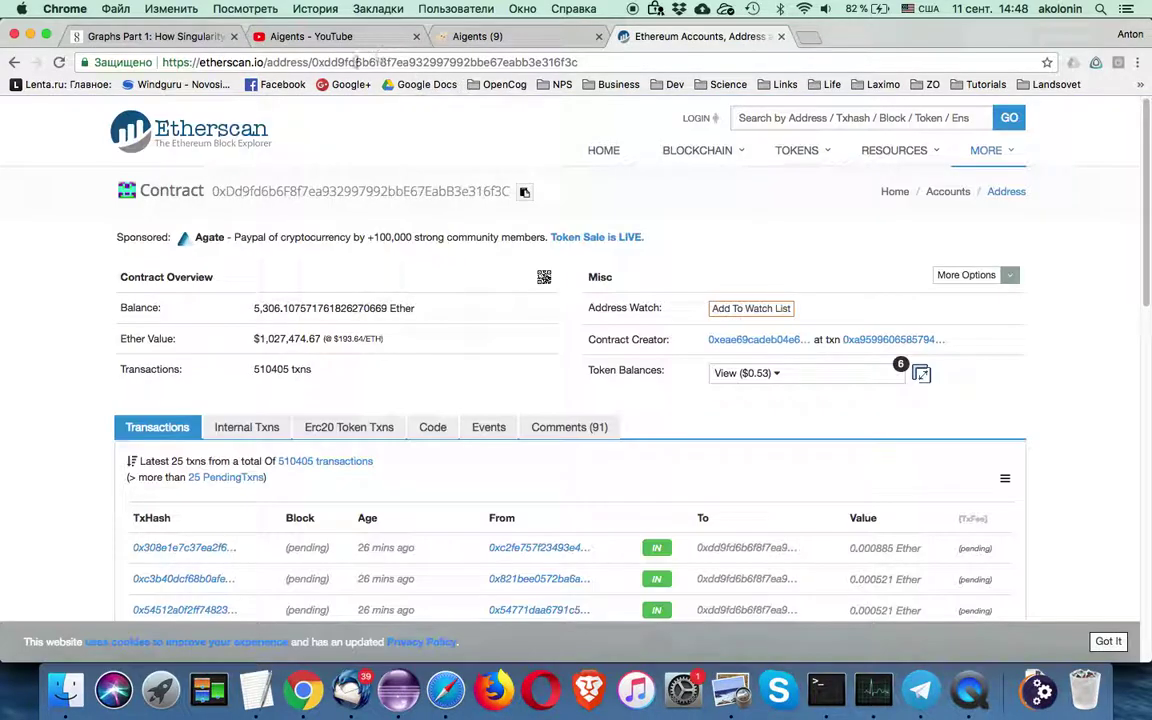
click(314, 62)
text(https://etherscan.io/address/0xd1ceeeeee83f8bcf3bedad437202b6154e9f5405)
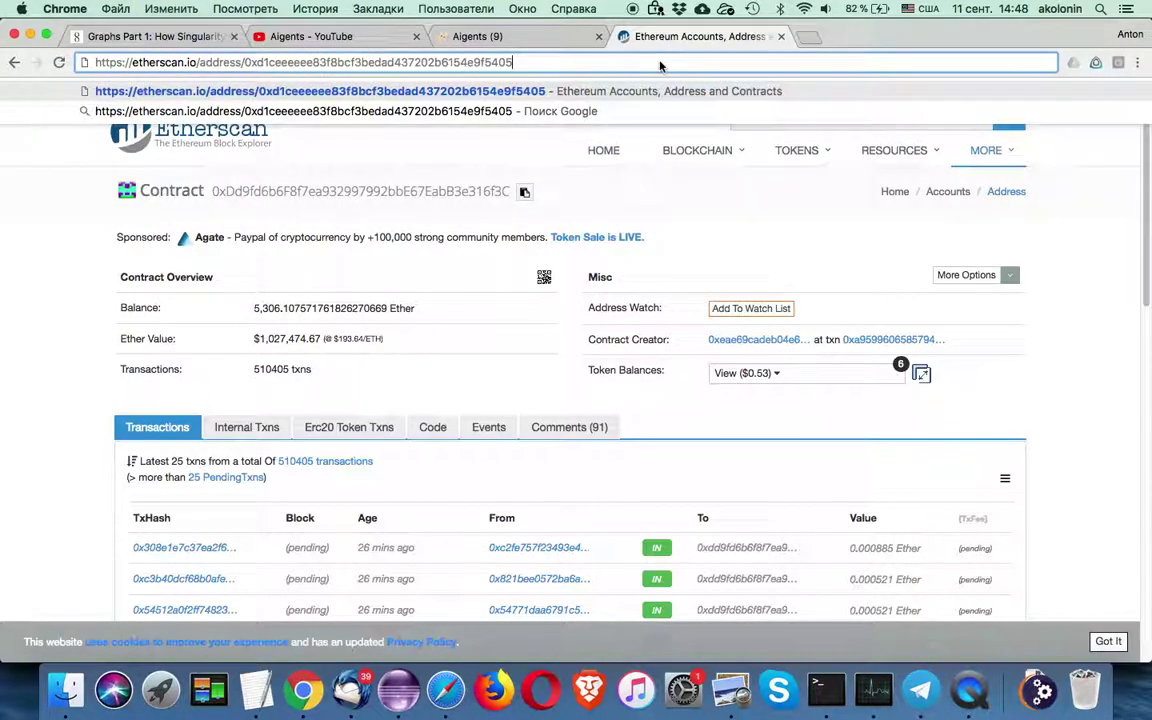
key(Return)
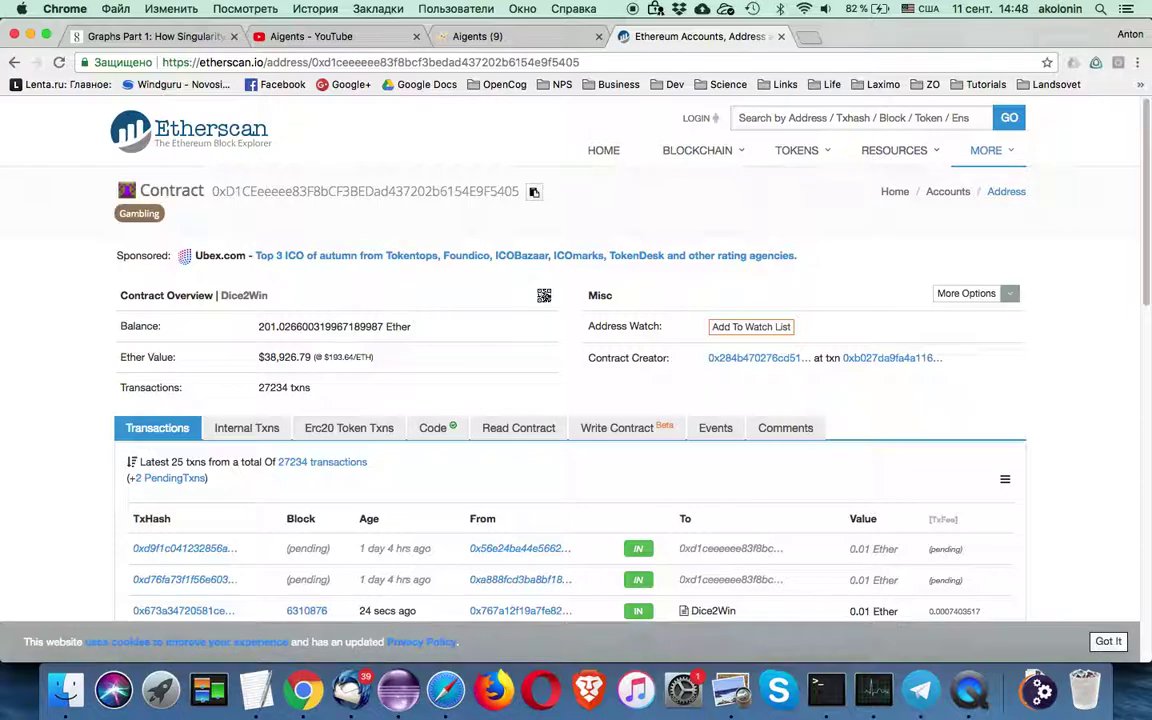
click(477, 36)
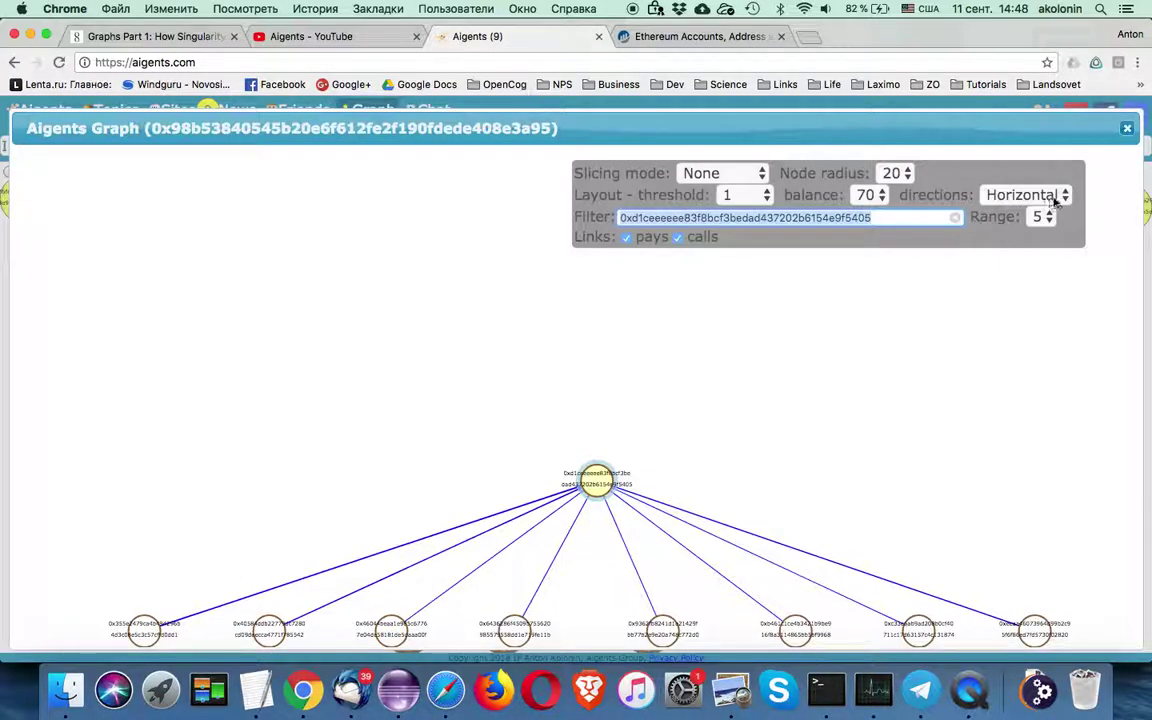
Filter to the Dice2Win contract node and rebuild the graph from its Graph connections
click(955, 217)
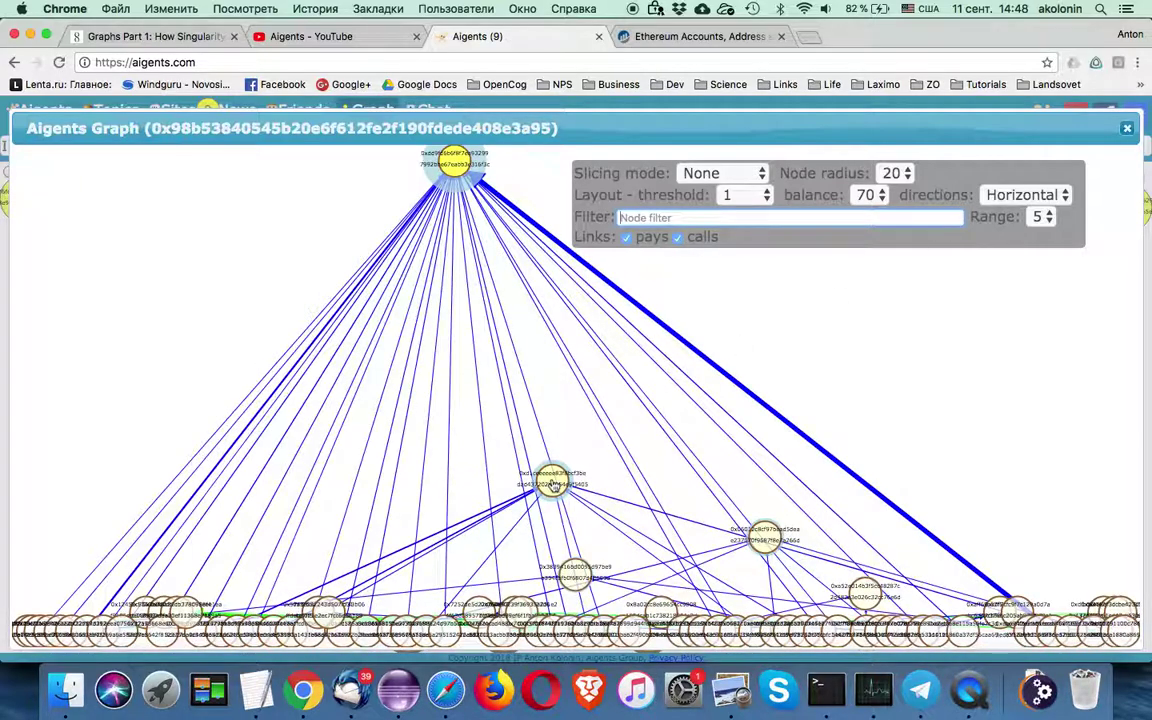
click(553, 484)
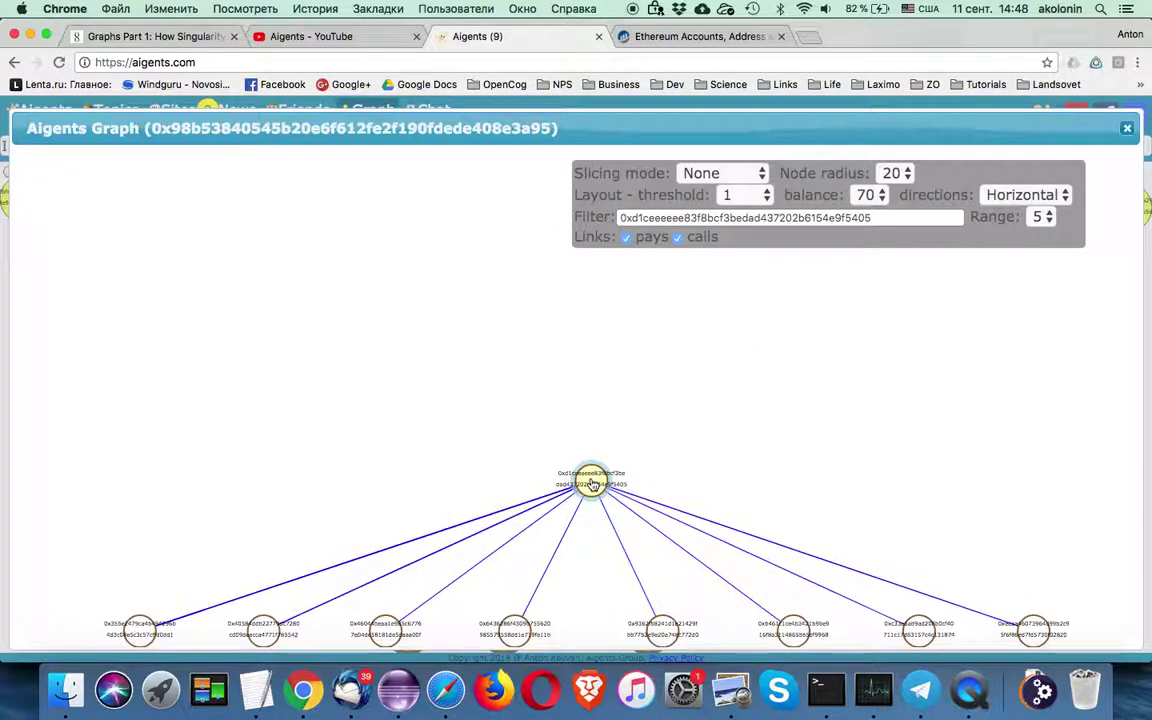
right_click(587, 482)
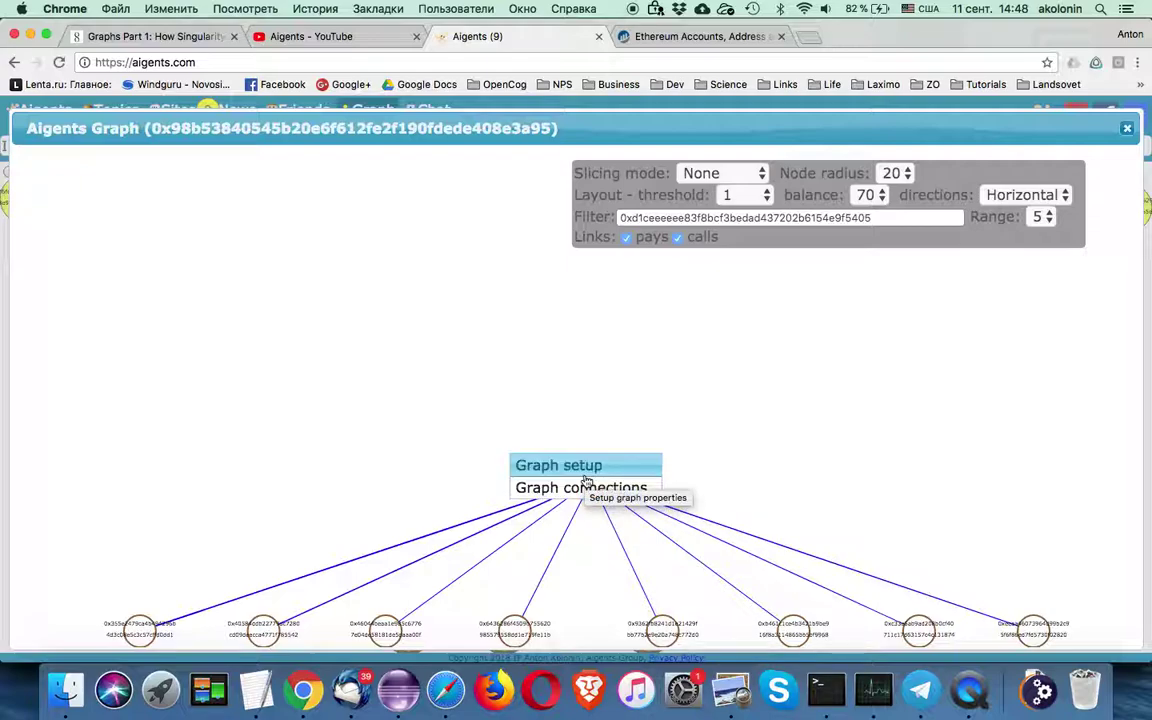
click(589, 489)
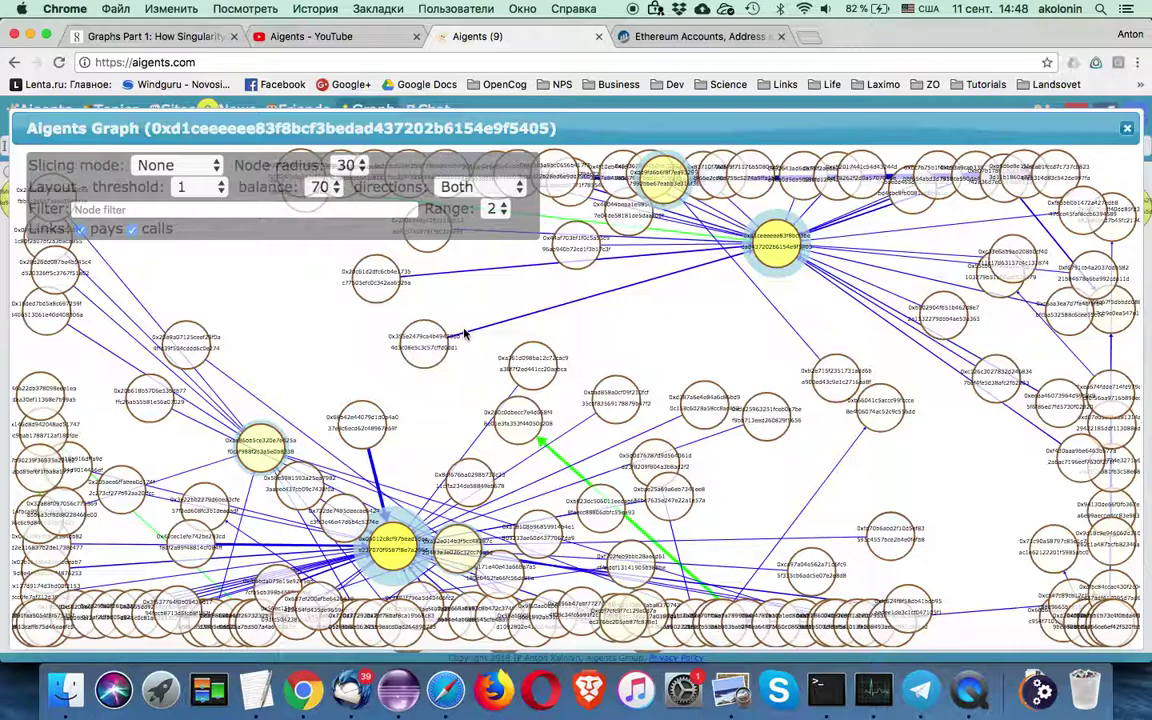
Open the render settings, select the seed Id, then dismiss the Render Graph prompt unchanged
click(661, 331)
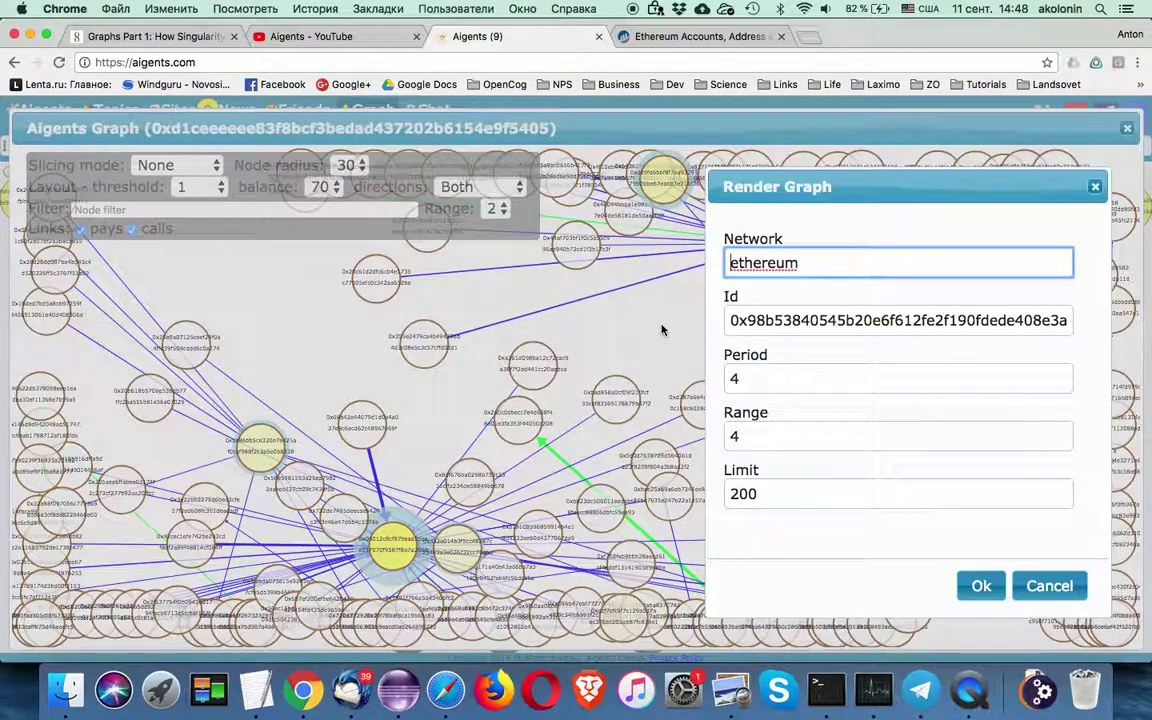
double_click(775, 318)
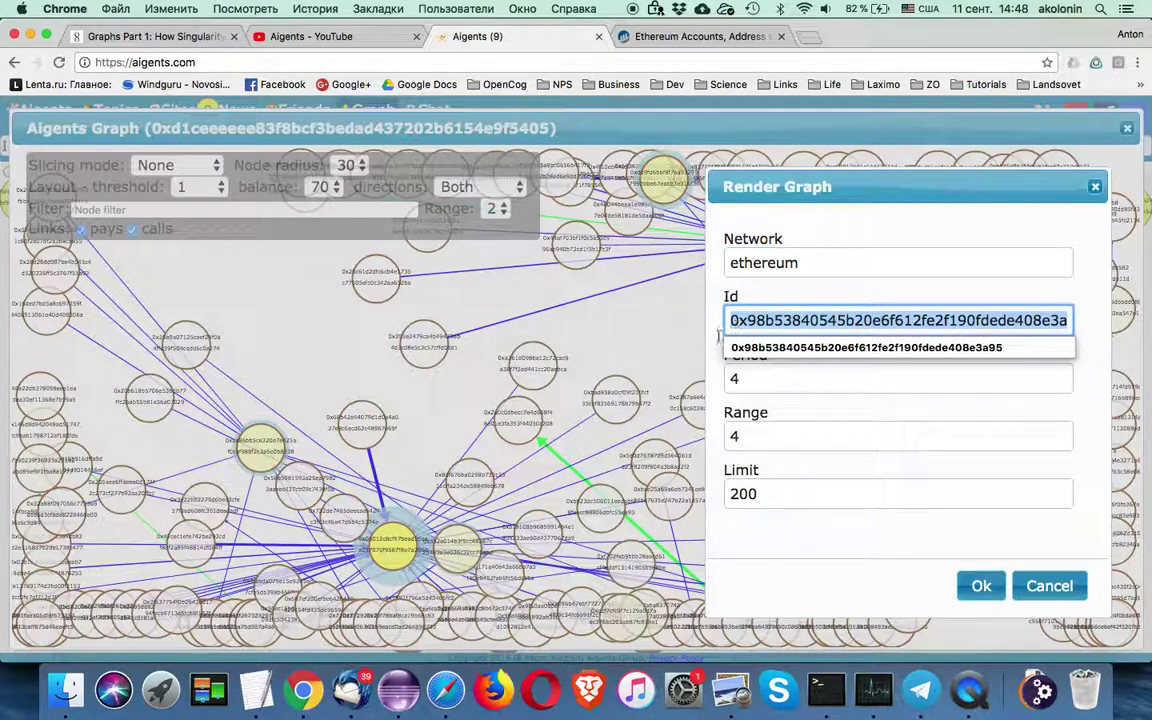
key(Escape)
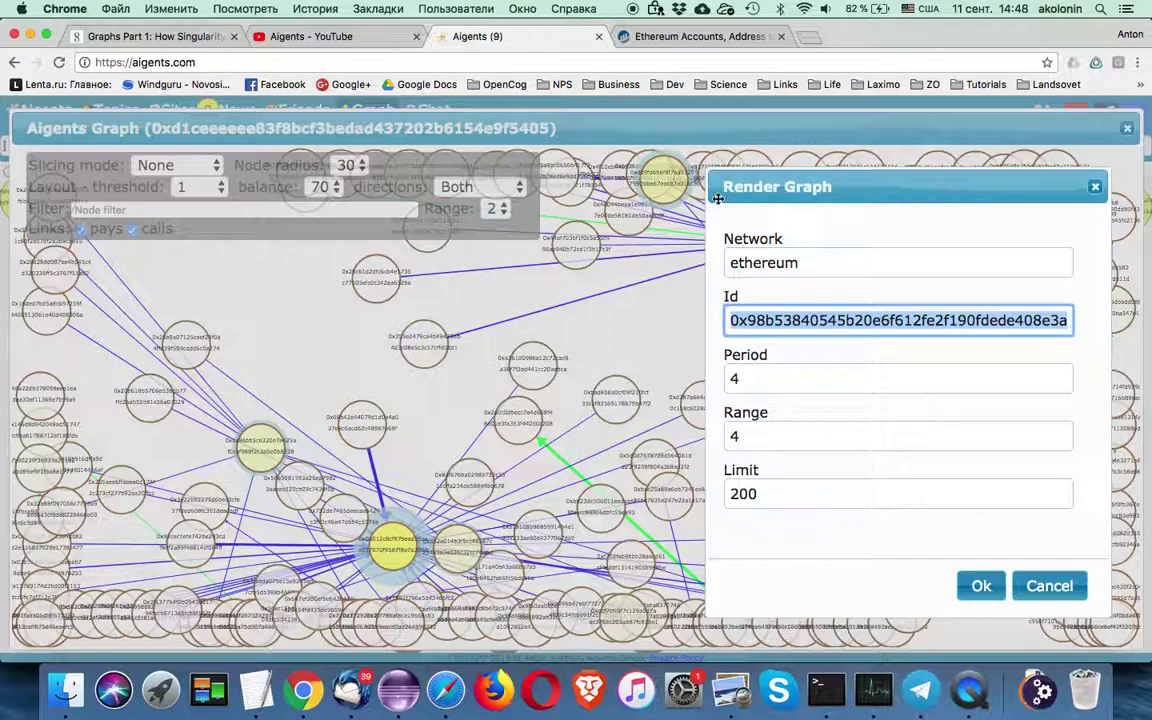
key(Return)
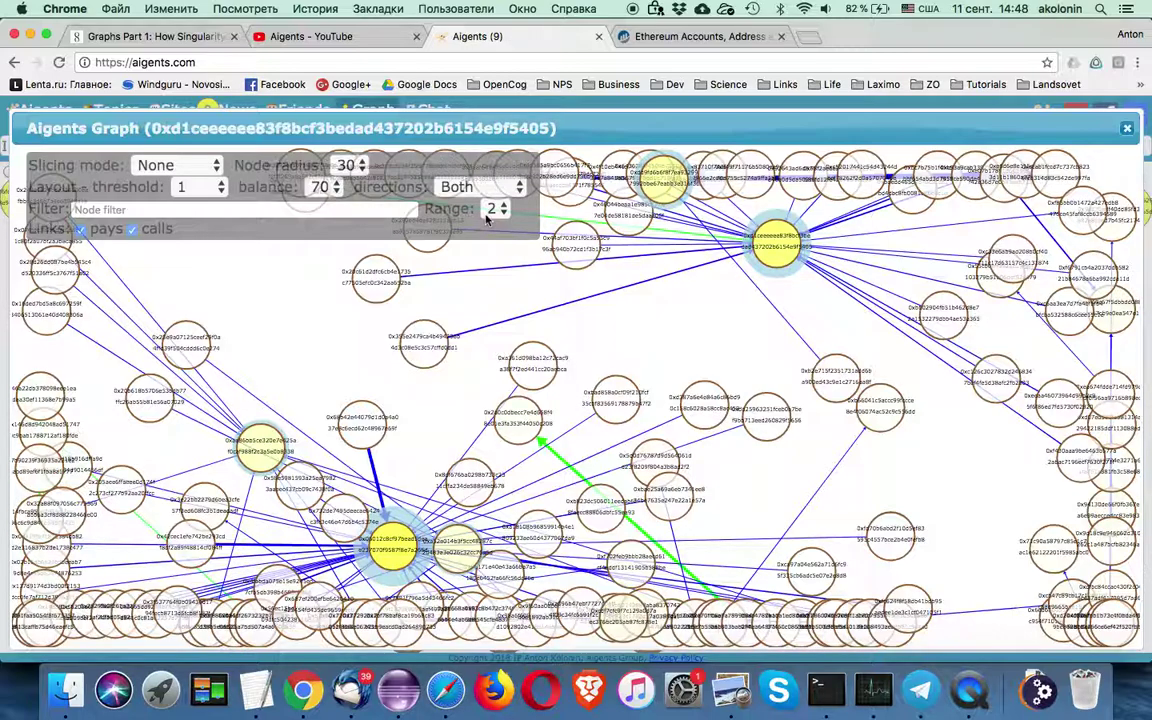
Shrink the nodes to radius 20 while keeping the balance at 70
click(350, 166)
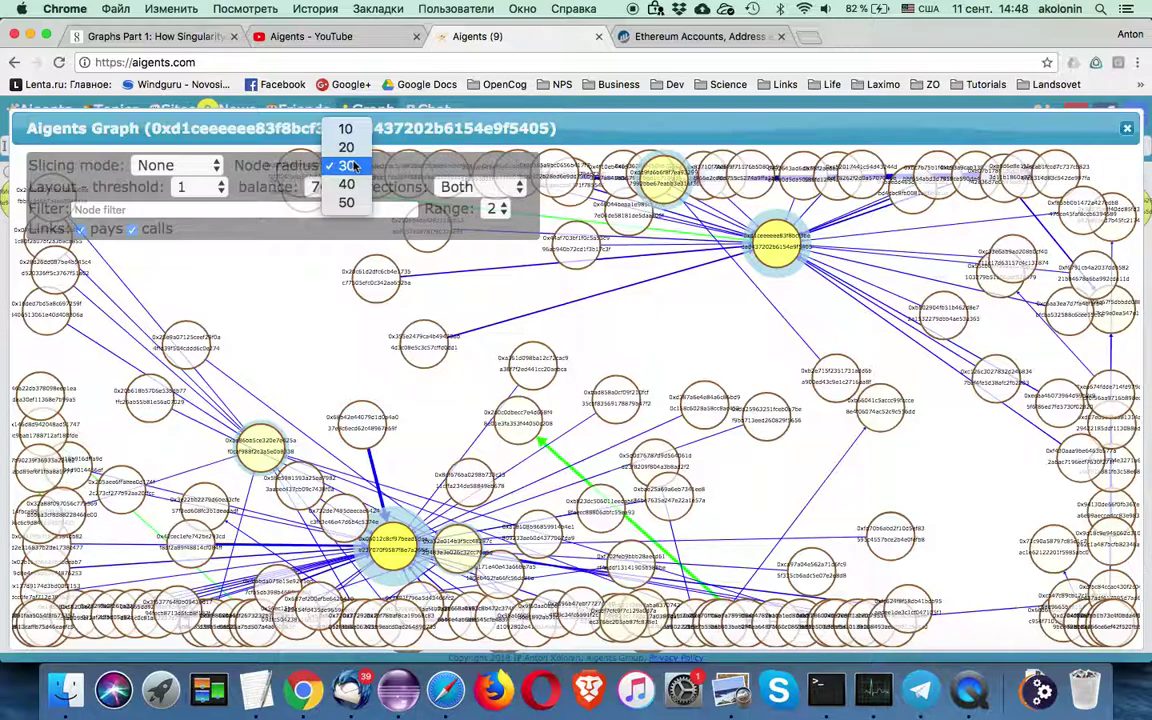
click(346, 147)
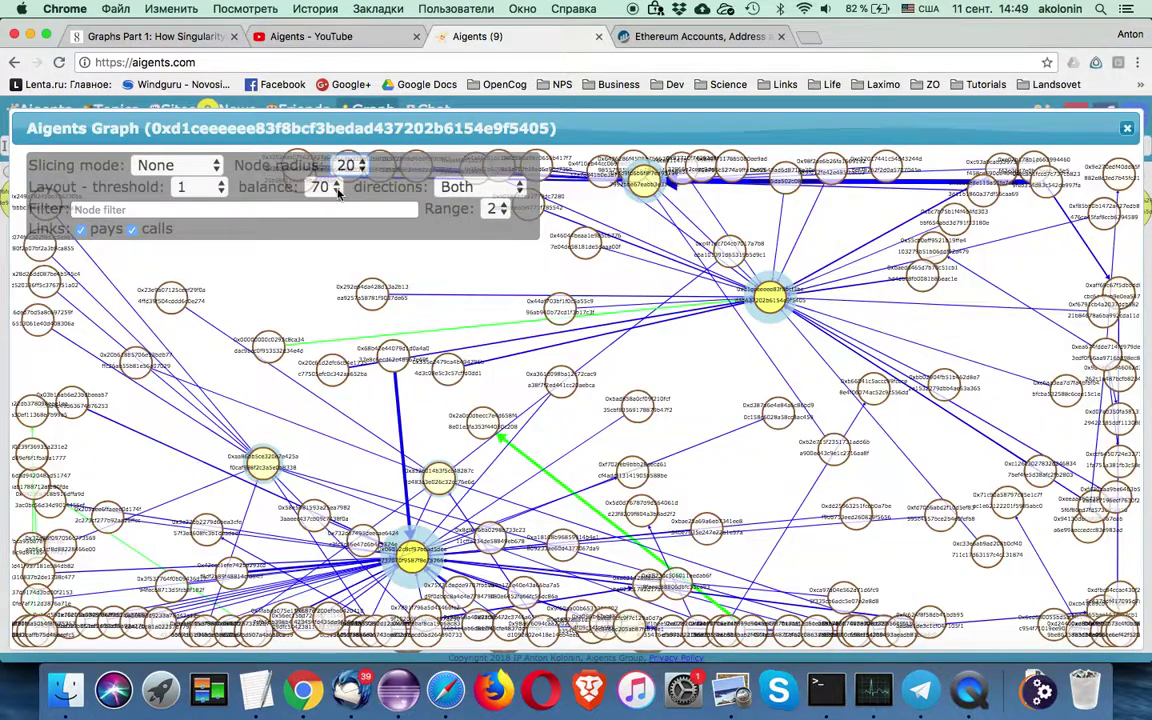
click(337, 188)
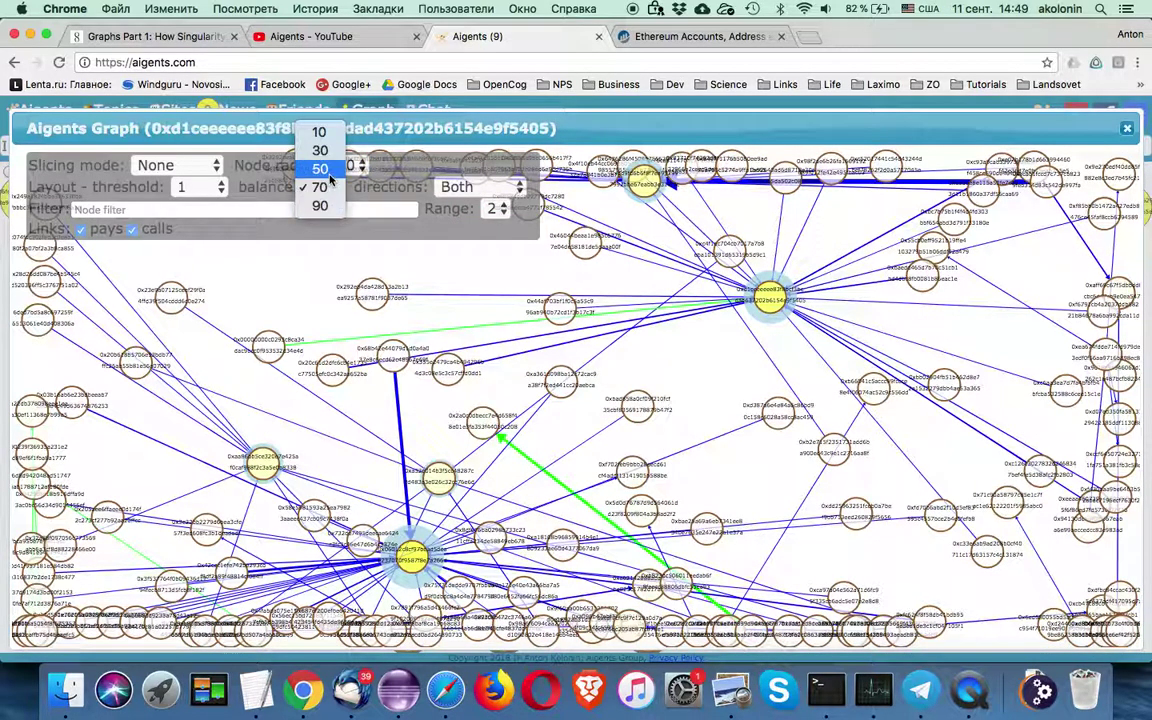
click(525, 203)
Lay the graph out horizontally, move the settings aside, and filter to top node 0x06012c8cf97bead5deae237070f9587f8e7a266d
click(480, 187)
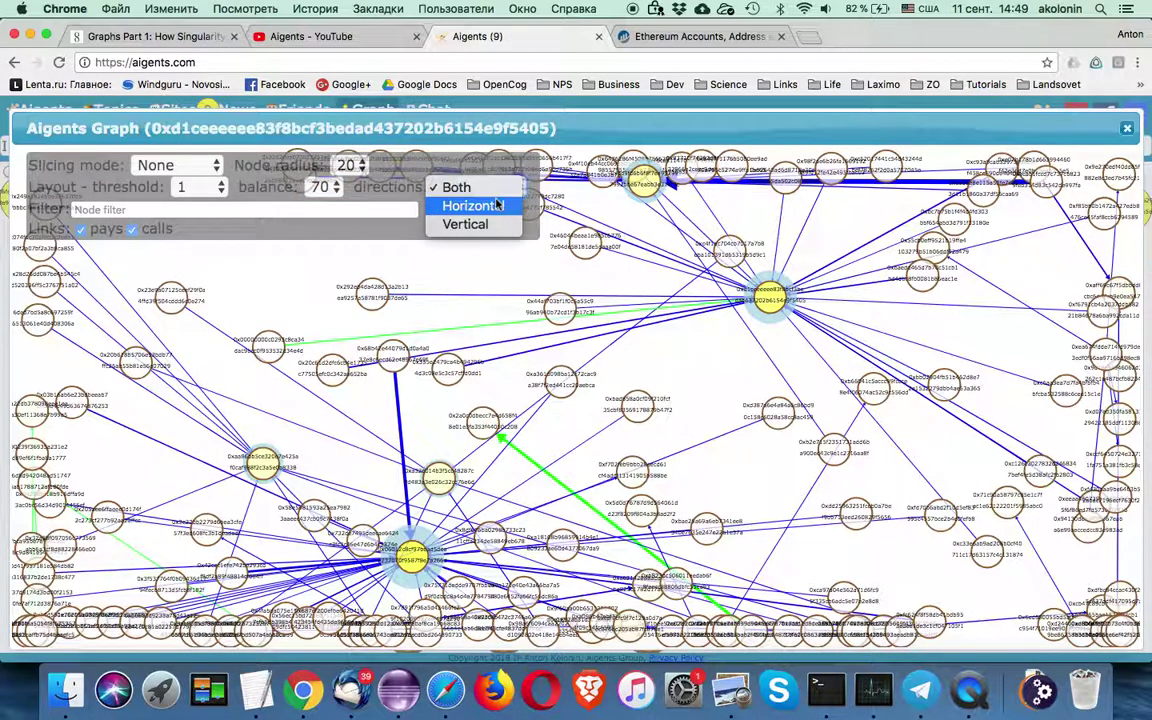
key(Escape)
click(497, 205)
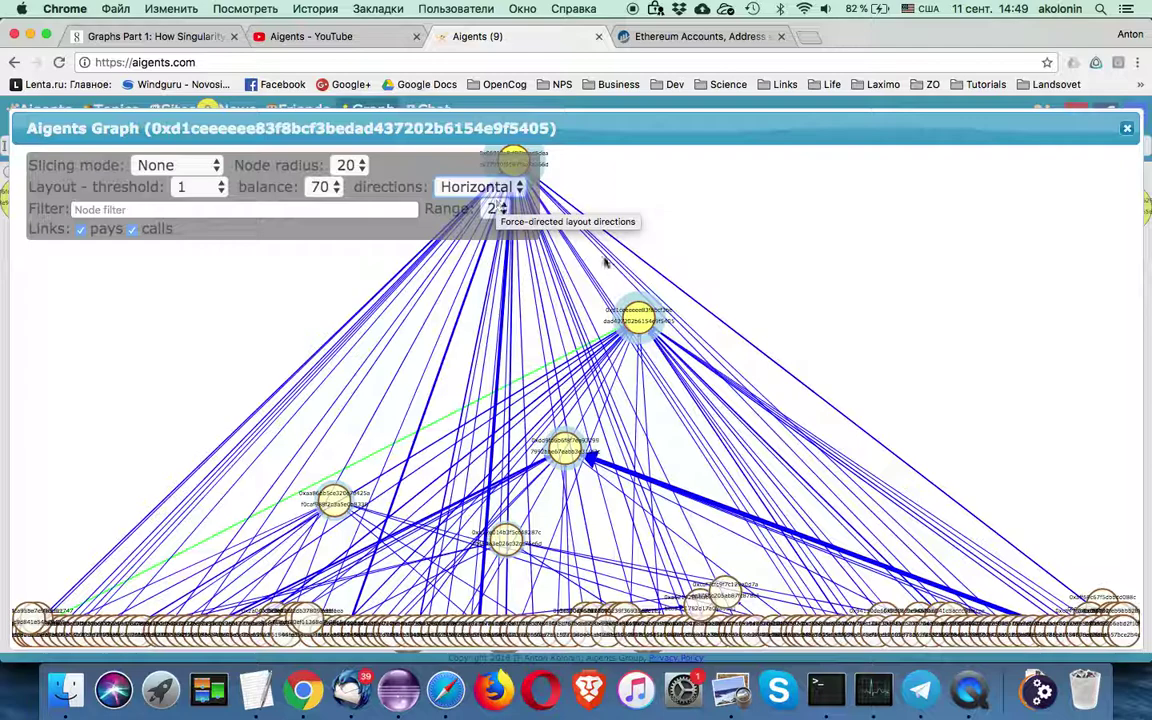
drag(425, 171, 1000, 184)
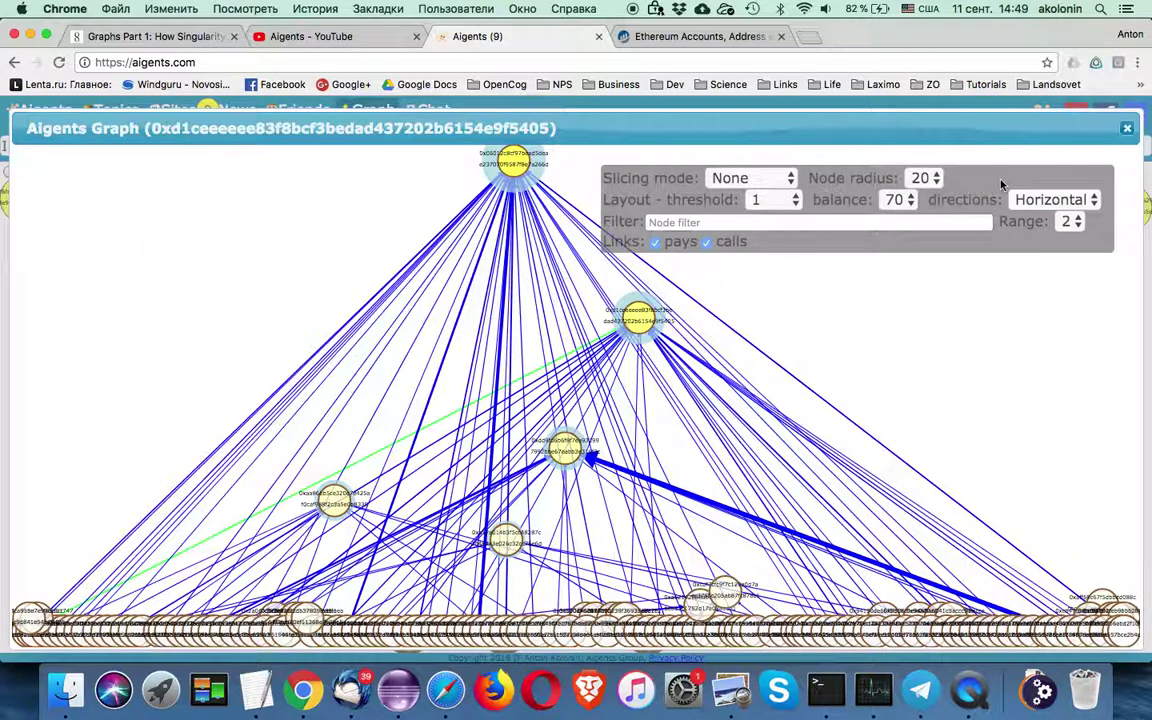
click(515, 162)
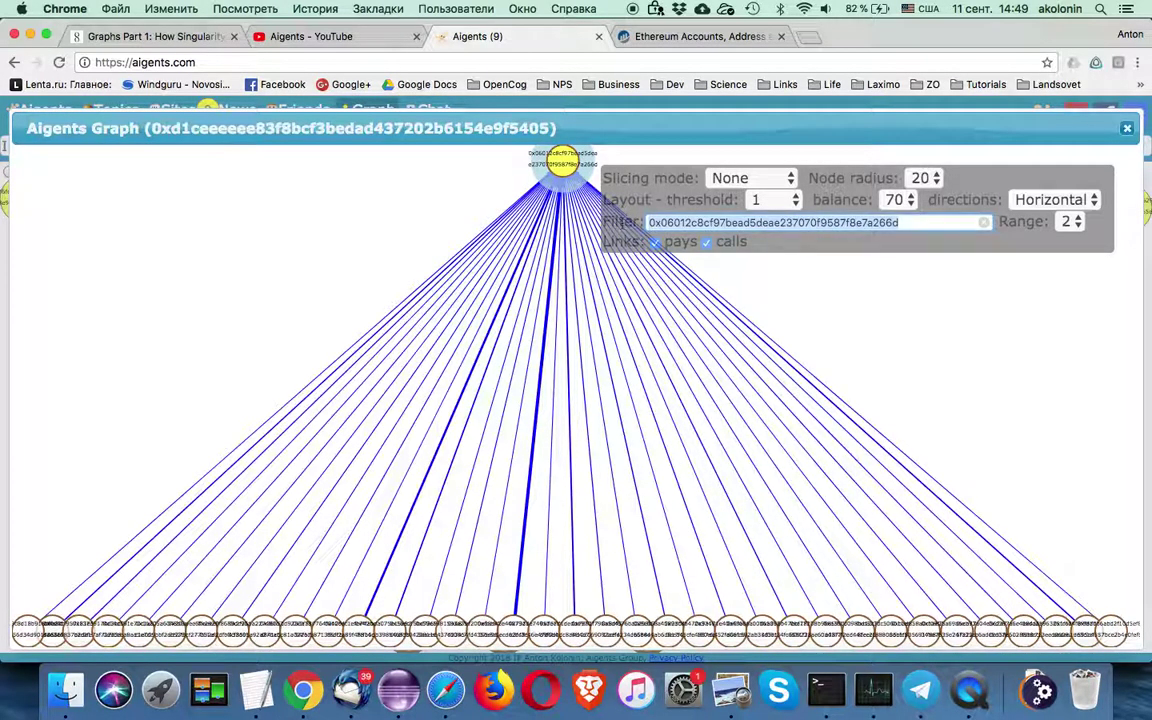
Look up the filtered node's address on Etherscan, revealing CryptoKittiesCore, then return to Aigents
click(656, 37)
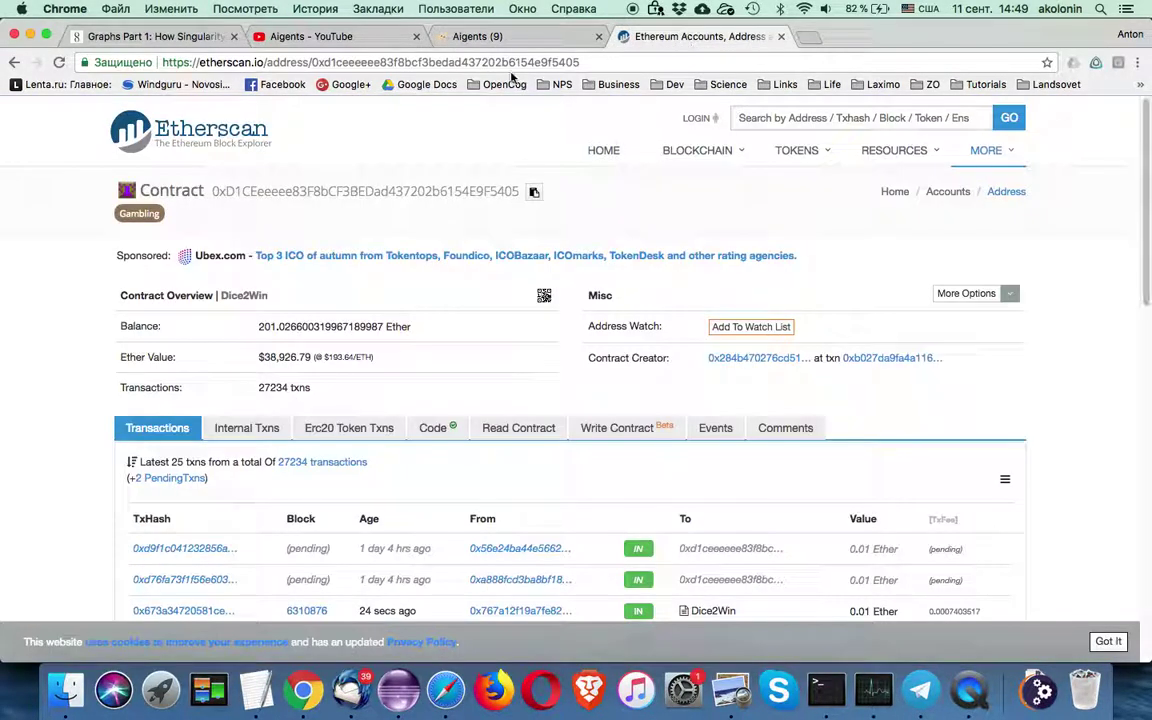
drag(311, 62, 677, 67)
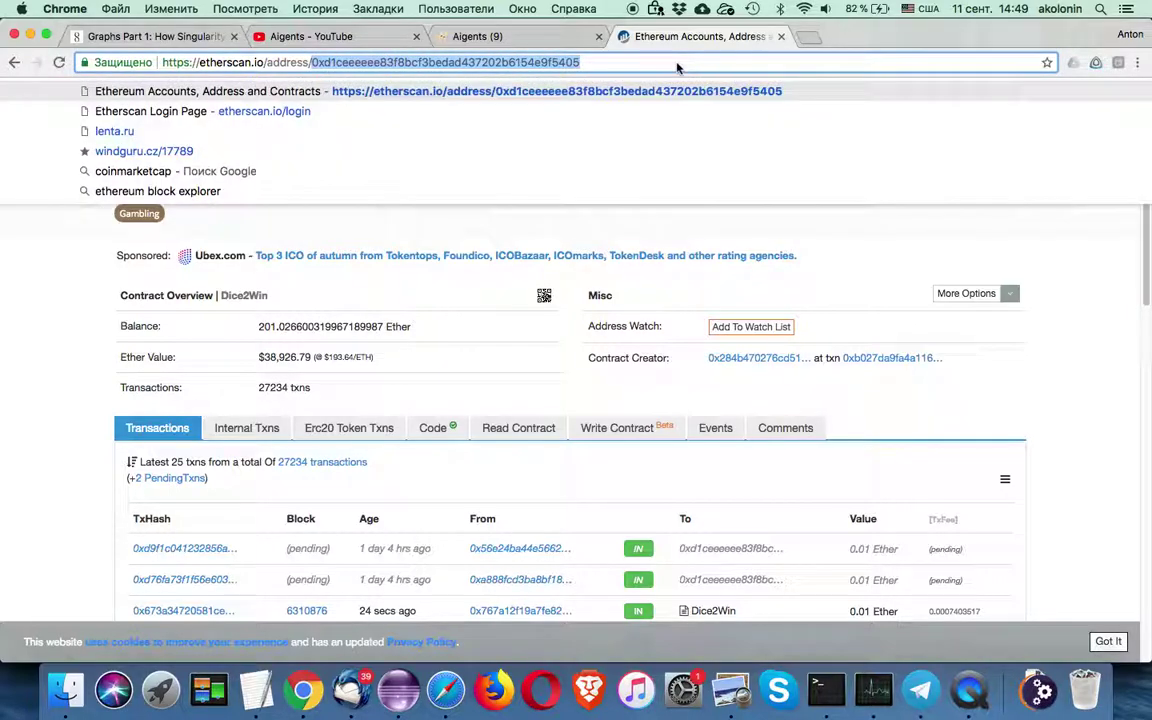
text(0x06012c8cf97bead5deae237070f9587f8e7a266d)
key(Return)
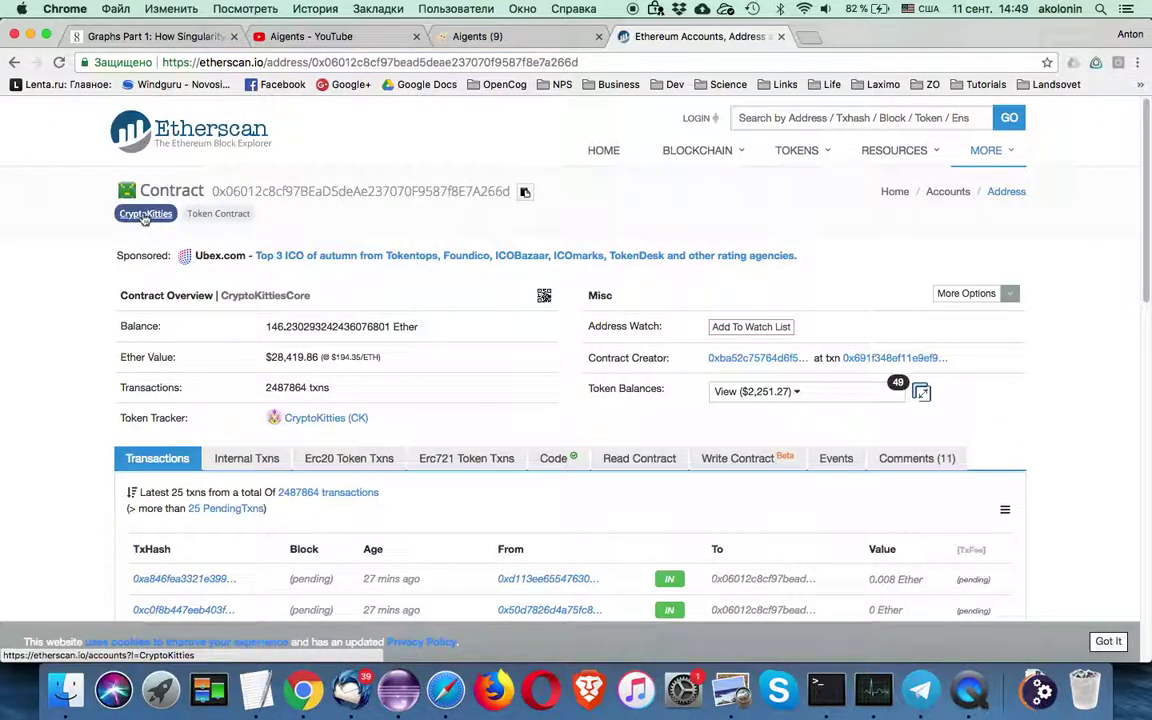
click(455, 36)
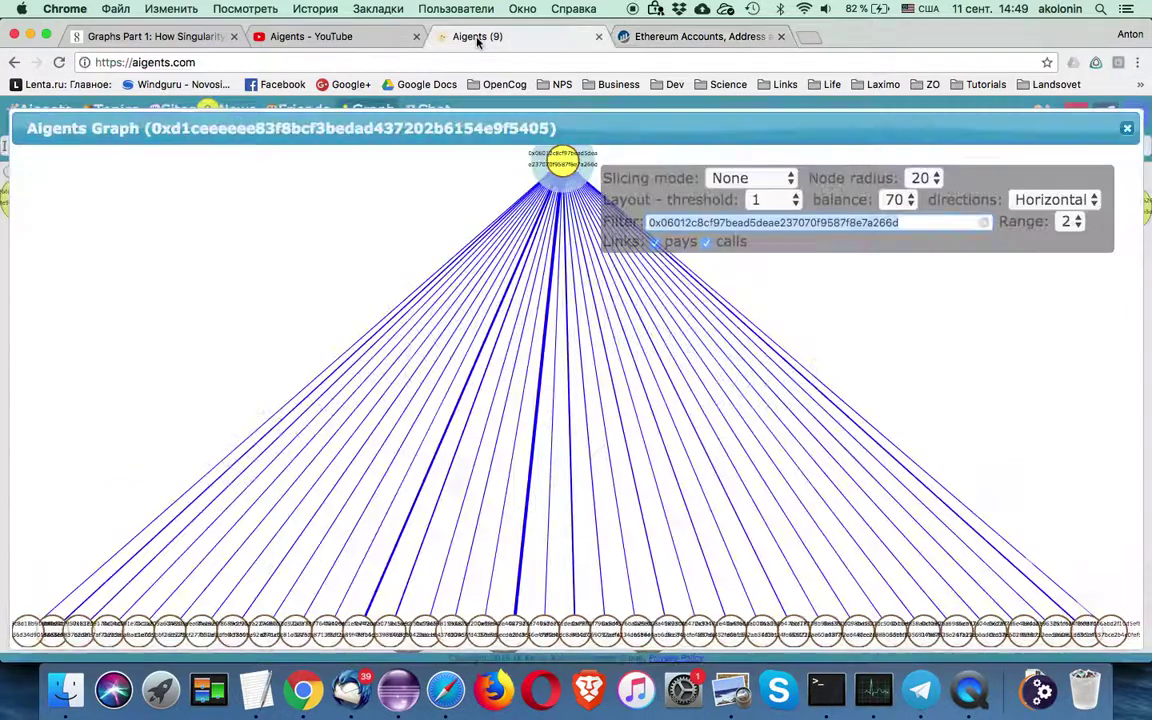
Clear the node filter to restore the full horizontal graph, then hide the call links
click(985, 226)
click(984, 223)
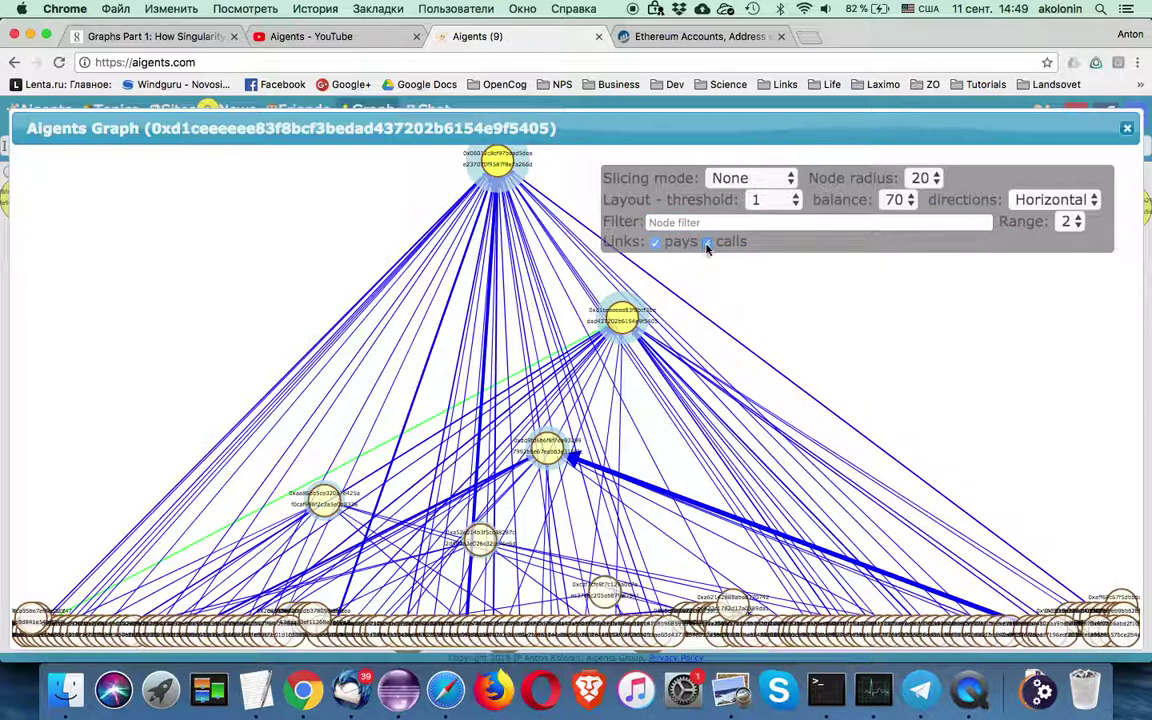
click(706, 244)
click(706, 244)
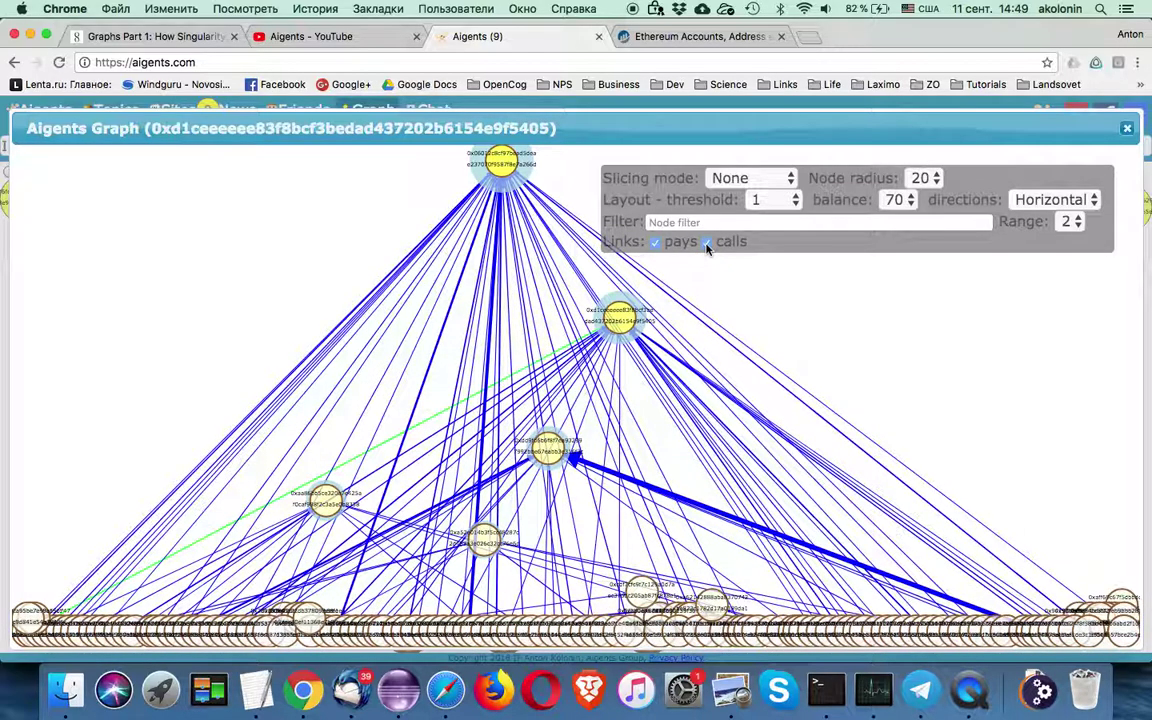
click(706, 244)
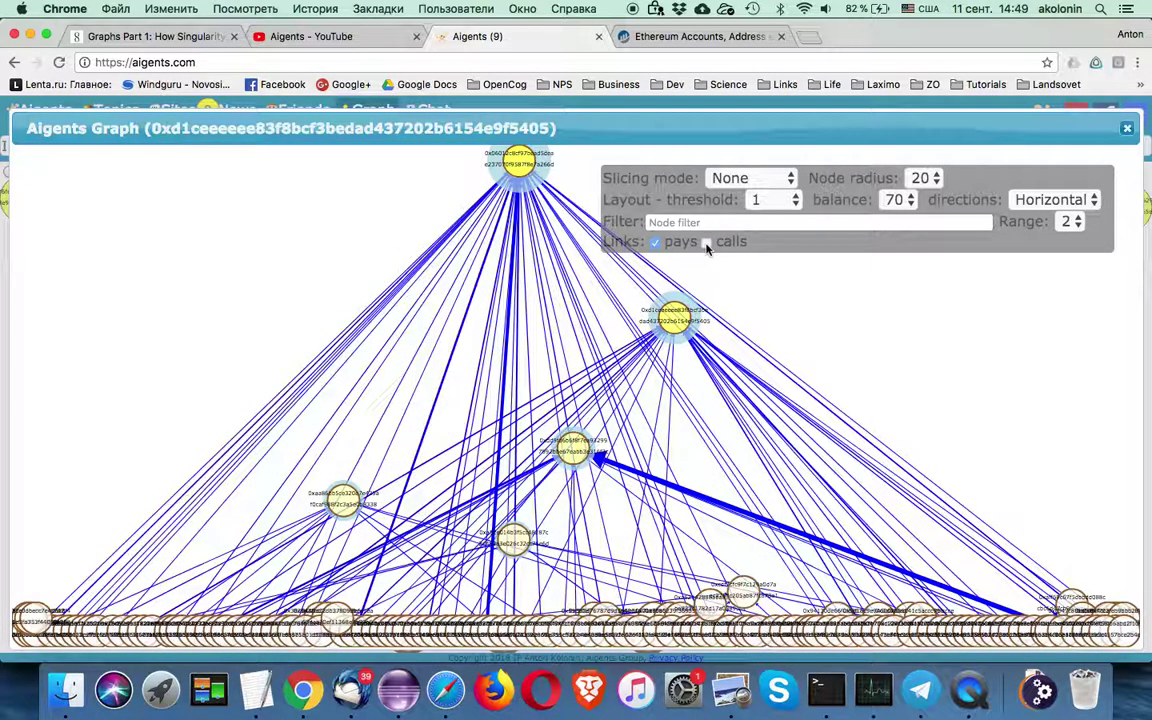
click(653, 246)
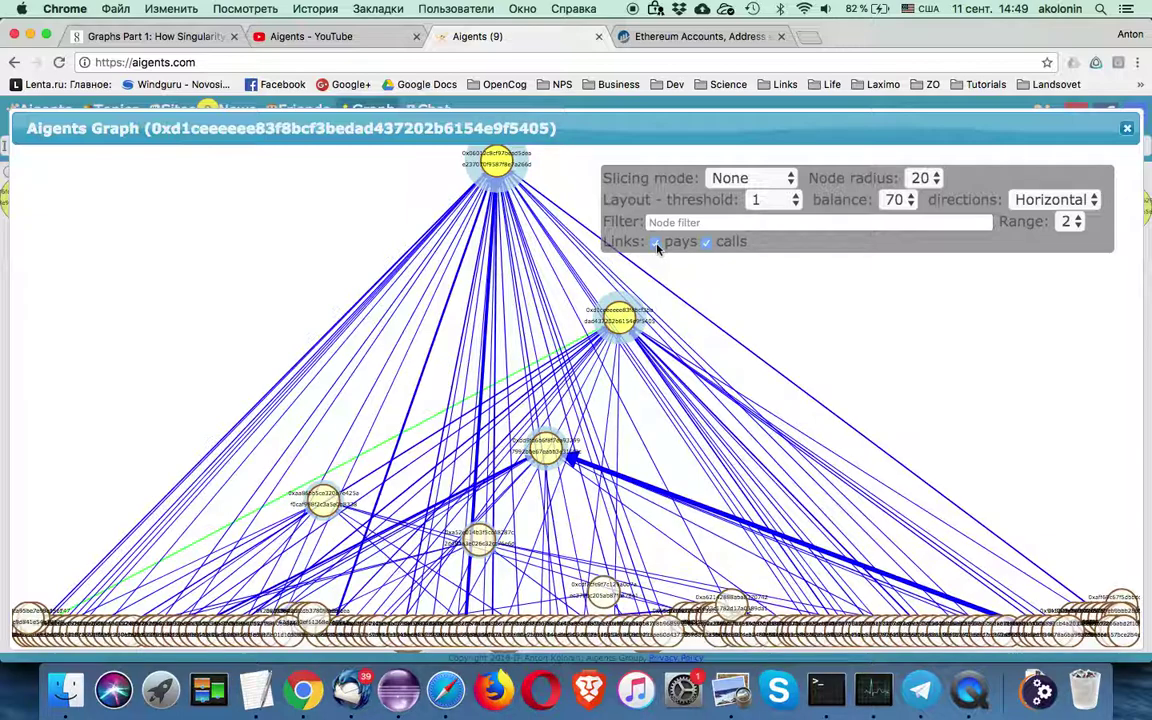
click(655, 245)
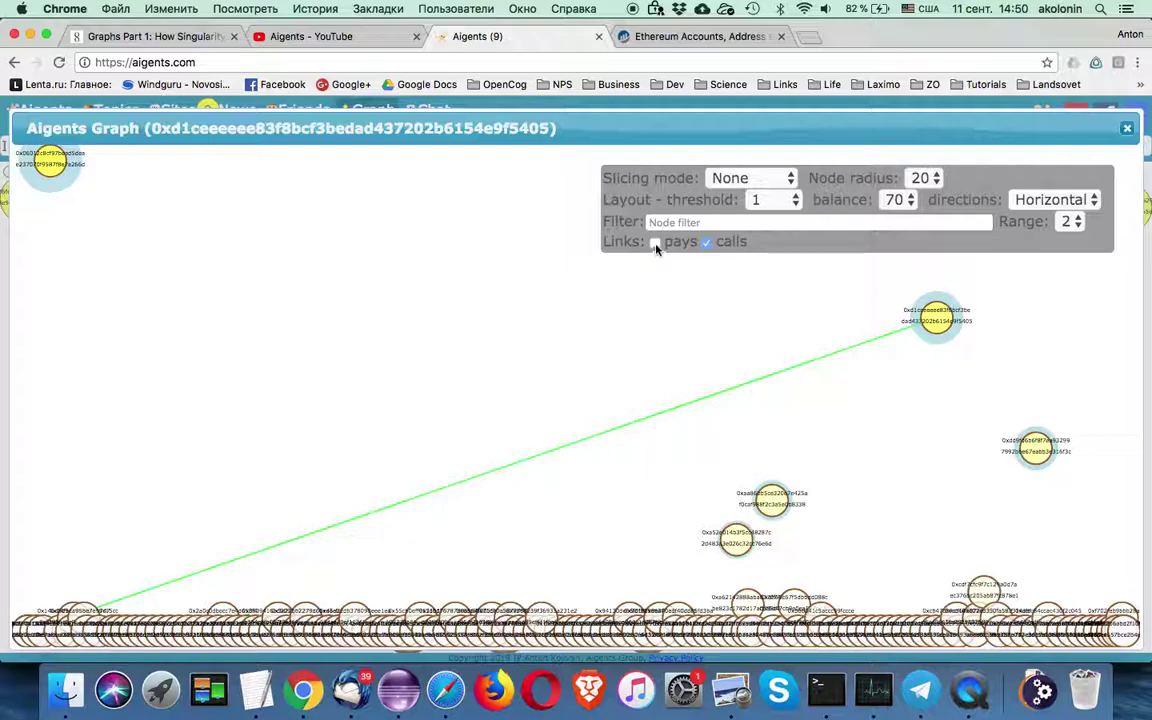
click(655, 245)
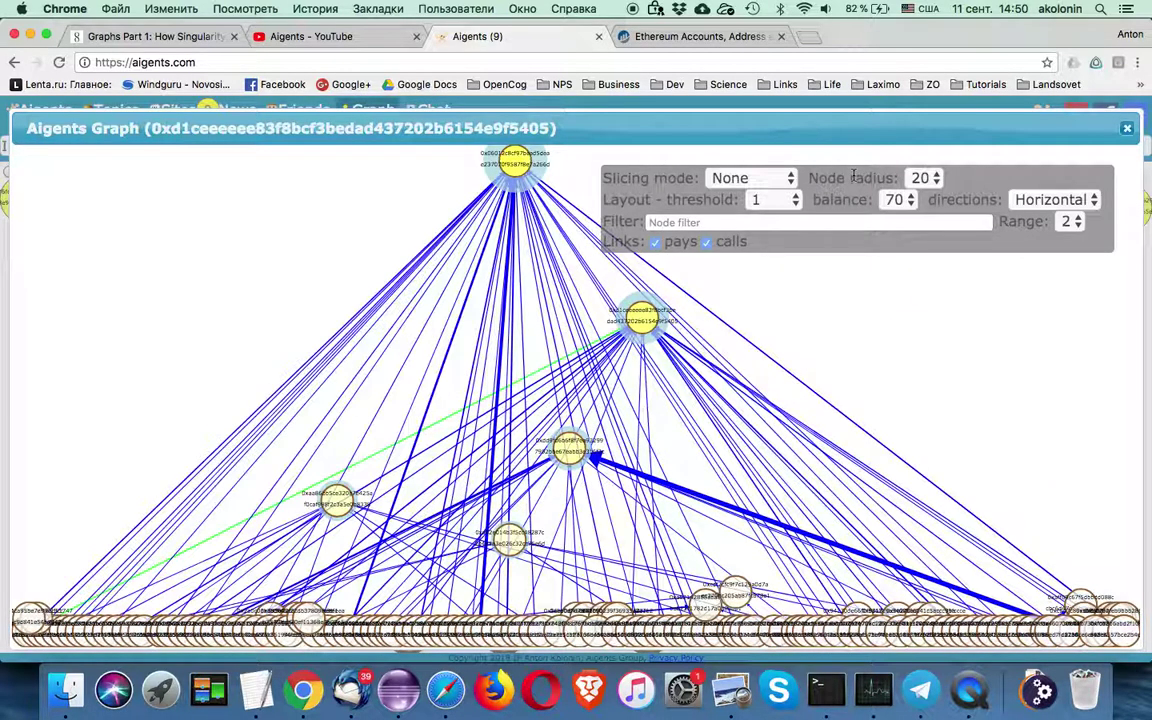
click(1022, 209)
Set the graph layout direction to Vertical and move the floating settings panel toward the centre
key(Escape)
key(Down)
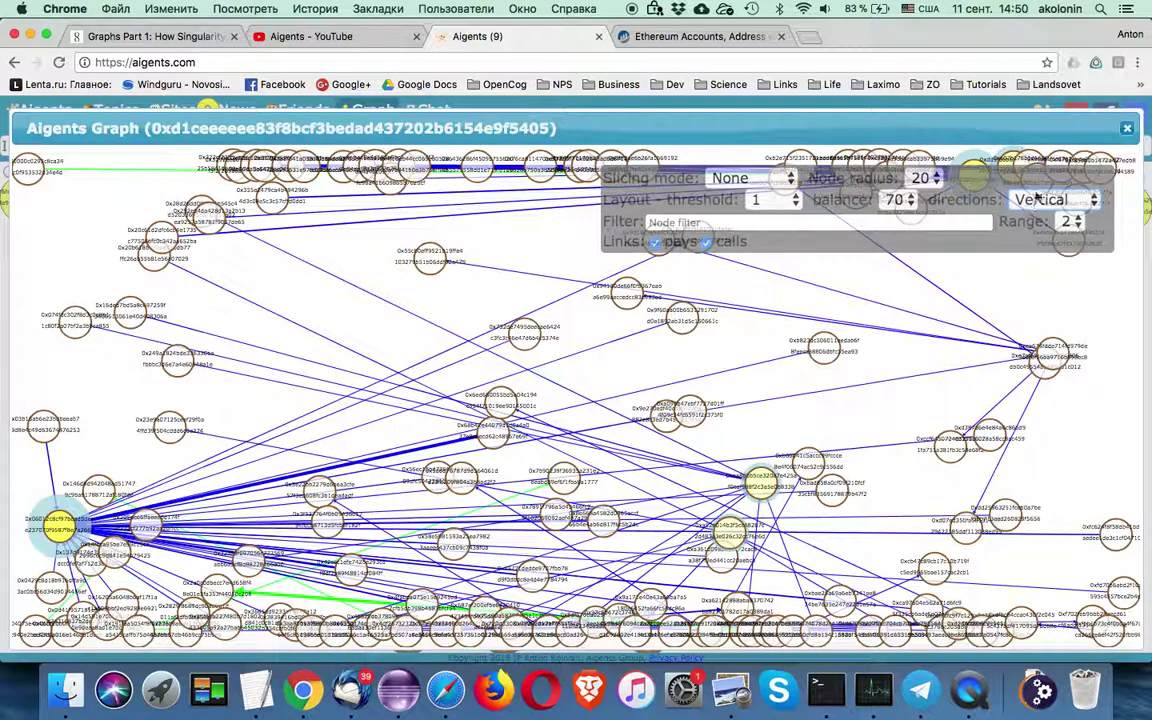
drag(1098, 204, 1005, 280)
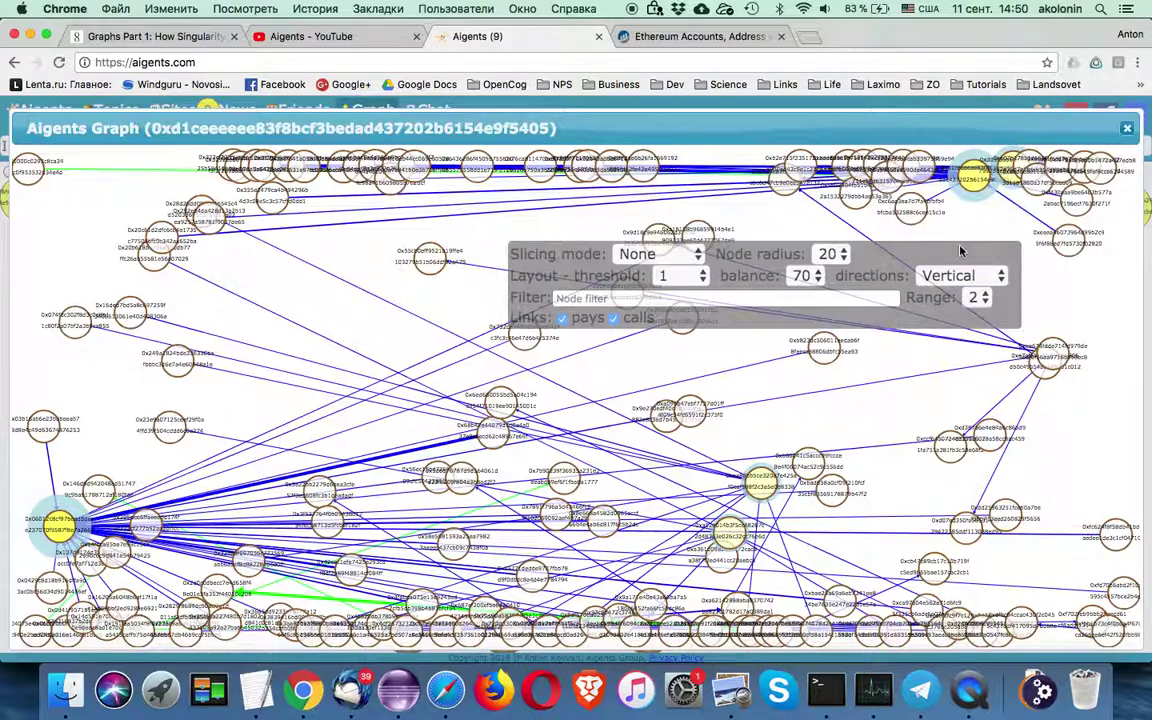
click(1003, 282)
key(Escape)
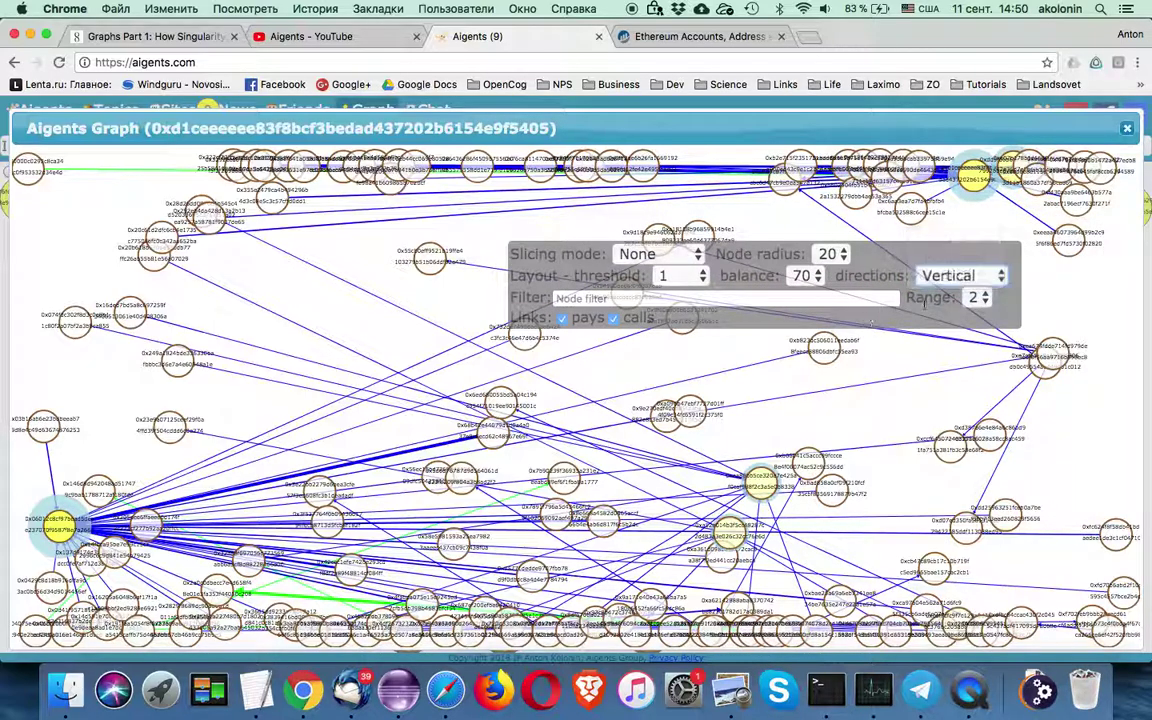
click(975, 297)
key(Escape)
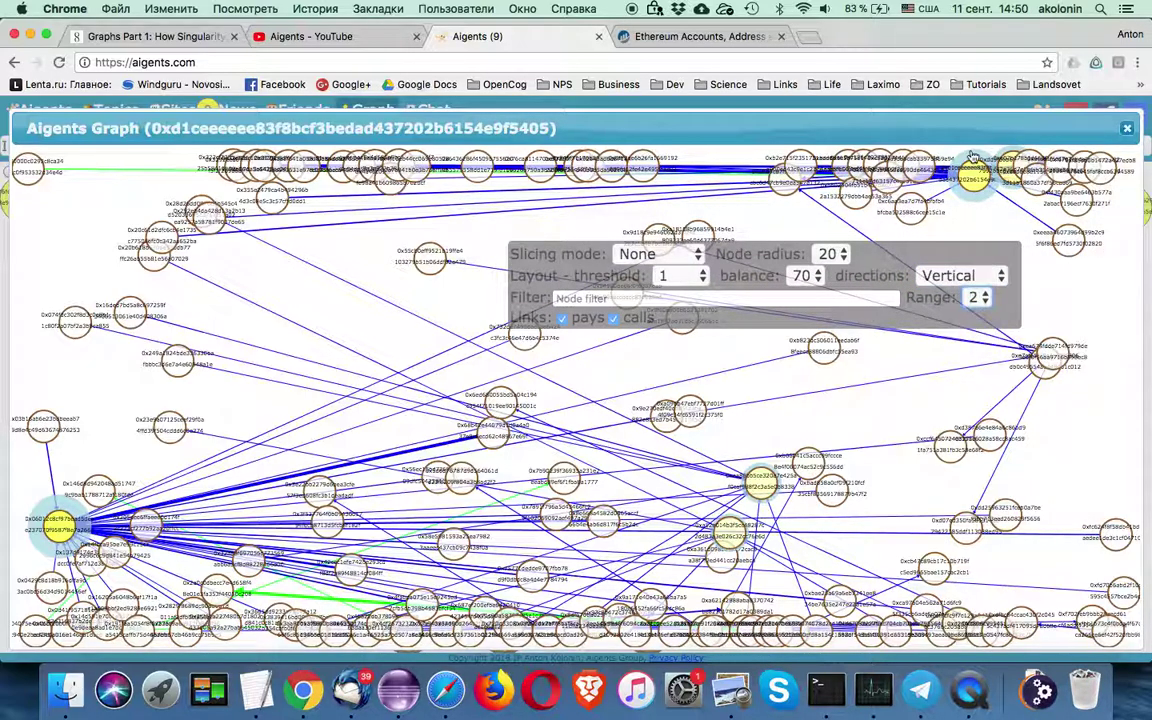
Filter to the yellow gambling contract node, widen range to 3 then 4, and close its graph
click(975, 178)
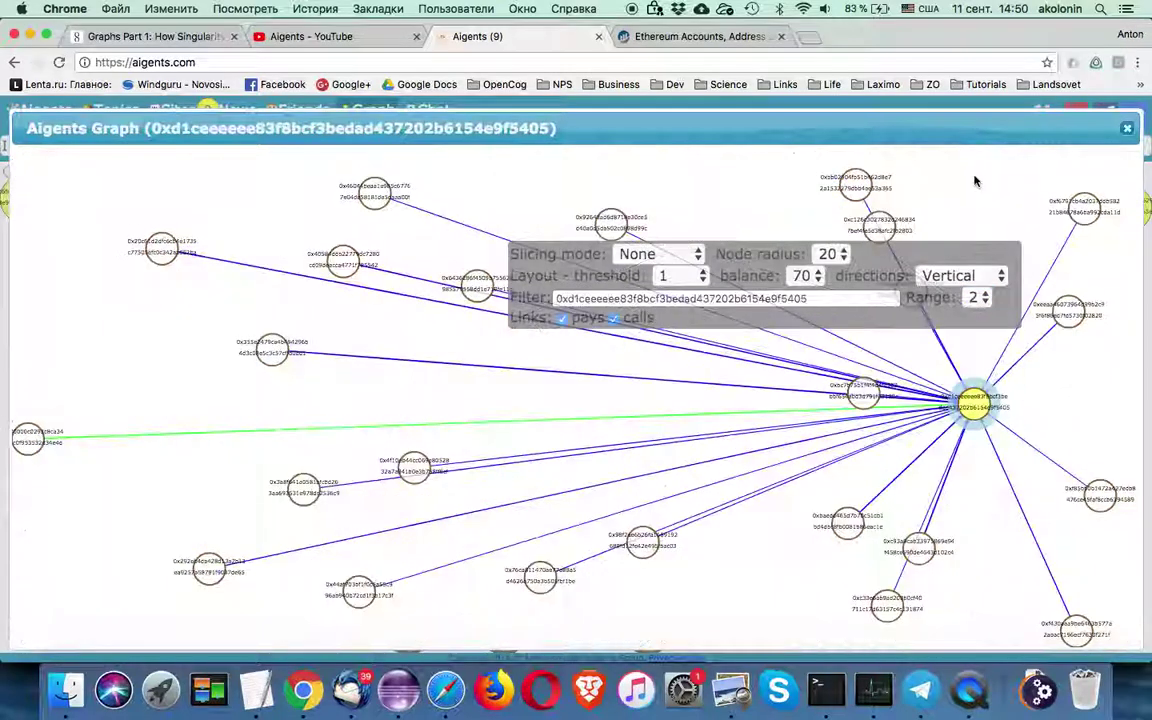
click(975, 297)
click(978, 314)
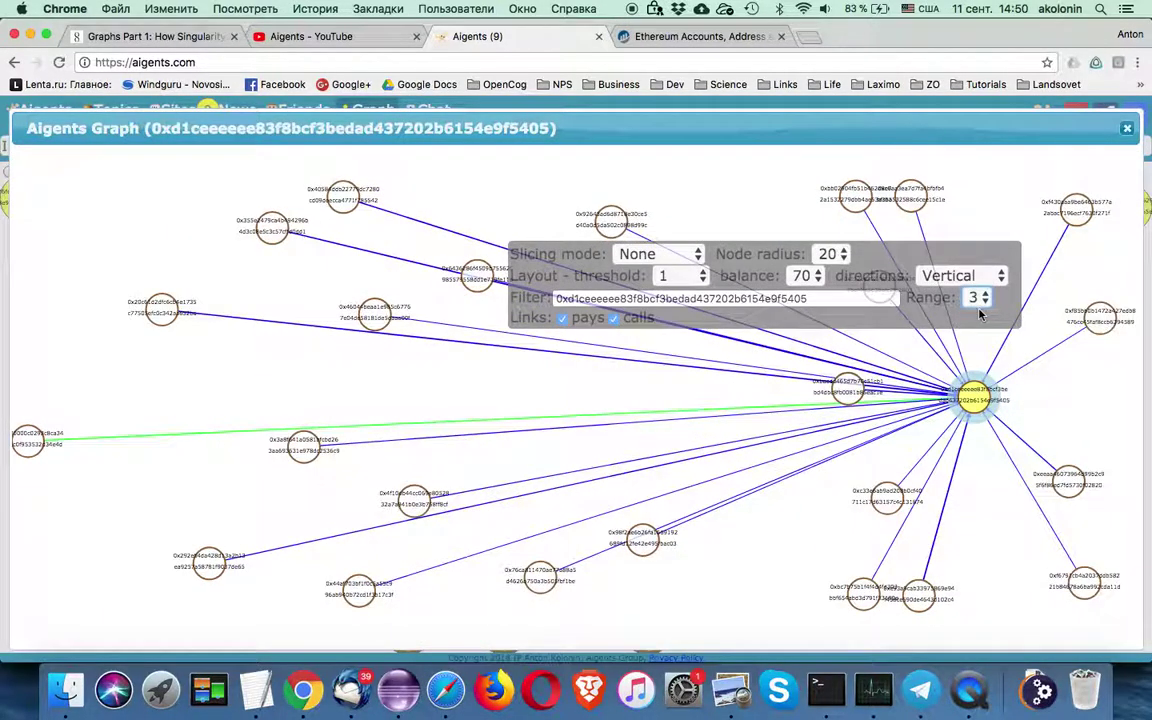
click(975, 297)
click(983, 327)
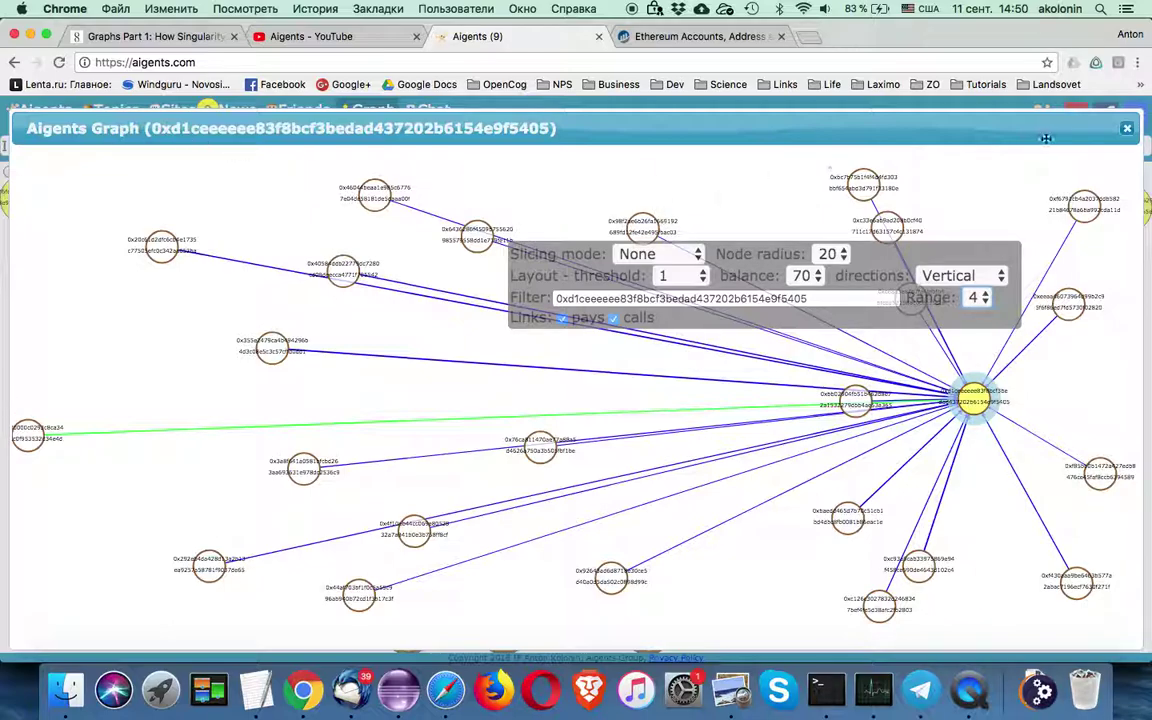
click(1129, 132)
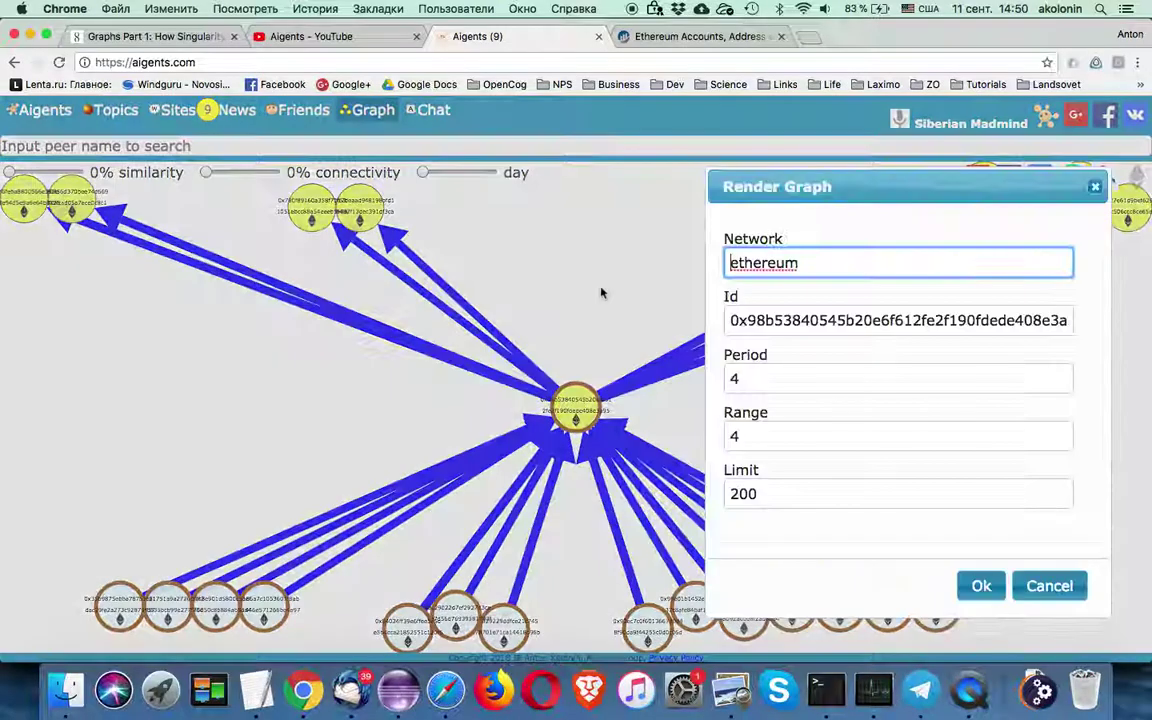
Confirm the Render Graph settings to reload the ethereum peer graph around the seed address
click(980, 586)
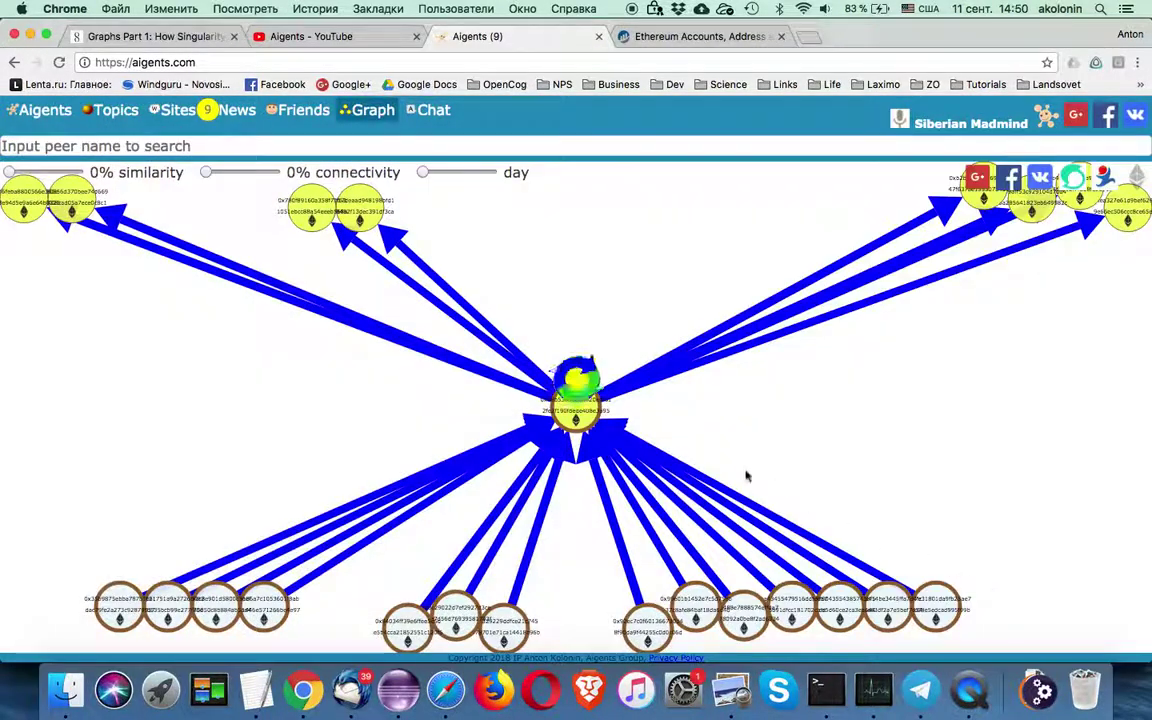